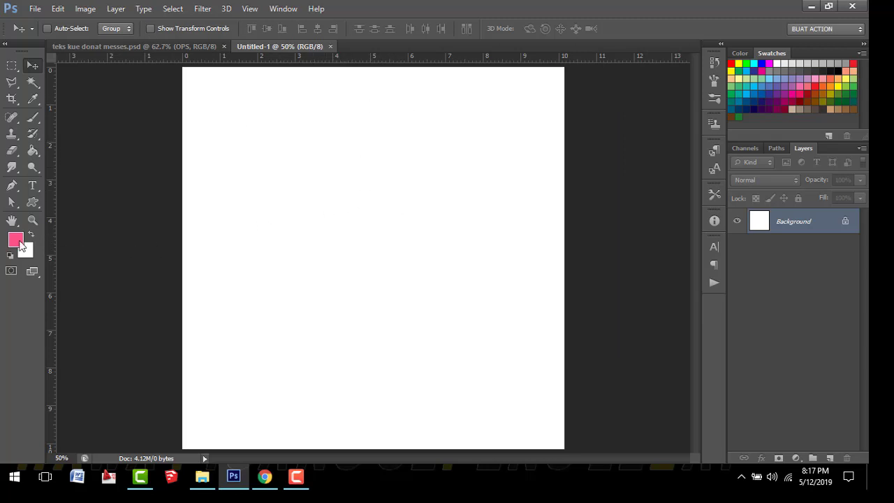
# Fill the blank canvas background with the pink foreground colour #fe5387.
pyautogui.click(16, 241)
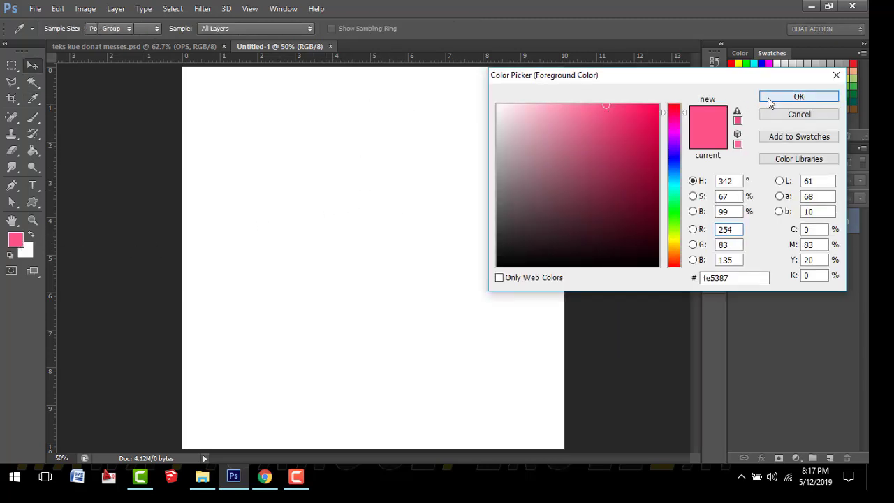
pyautogui.click(770, 100)
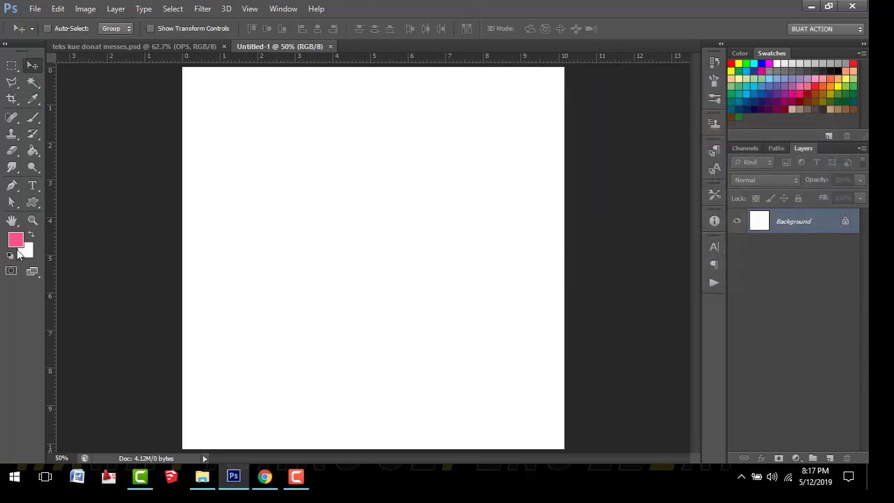
pyautogui.click(33, 150)
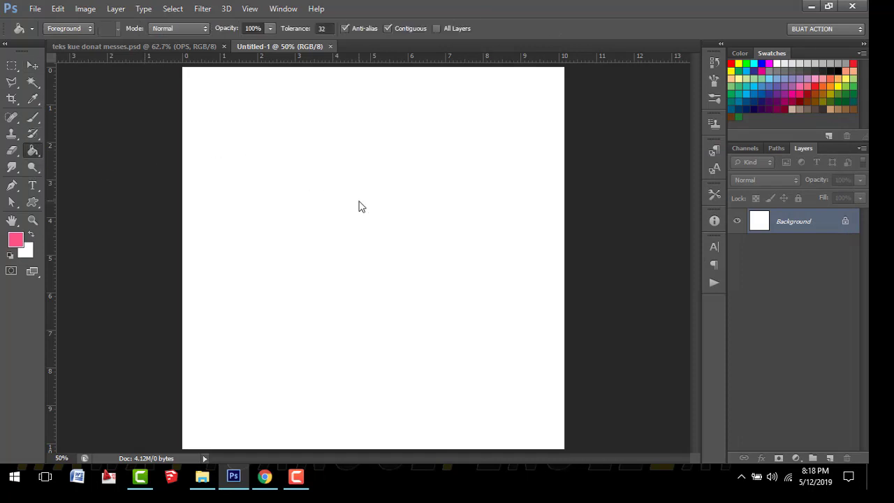
pyautogui.click(360, 206)
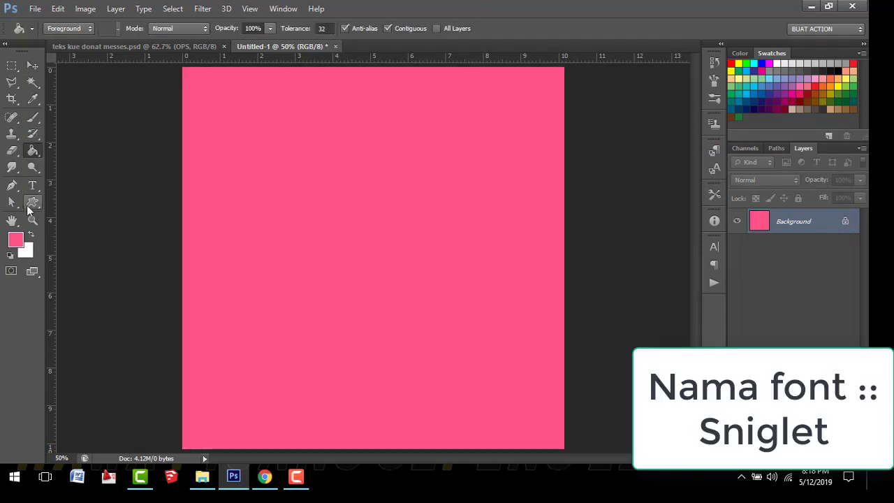
# Start a Sniglet 72 pt text line on the canvas and set its text colour to cream #f1e4d7.
pyautogui.click(33, 185)
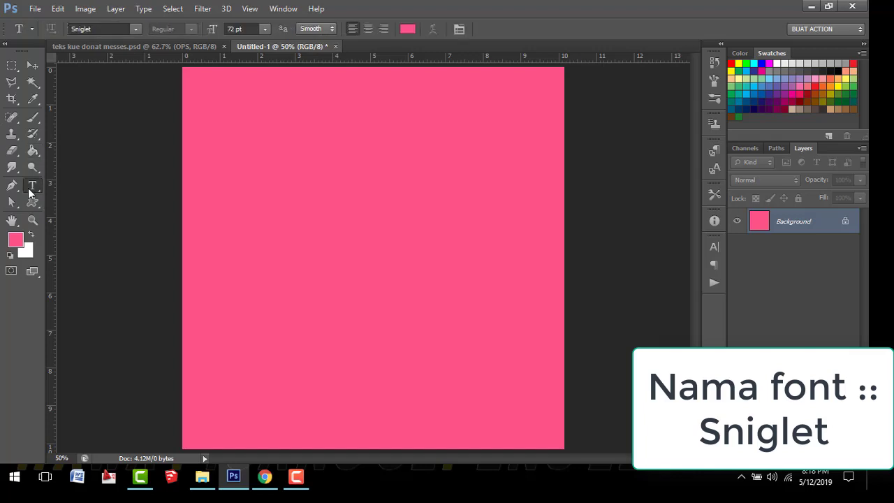
pyautogui.click(97, 29)
pyautogui.click(348, 235)
pyautogui.click(347, 236)
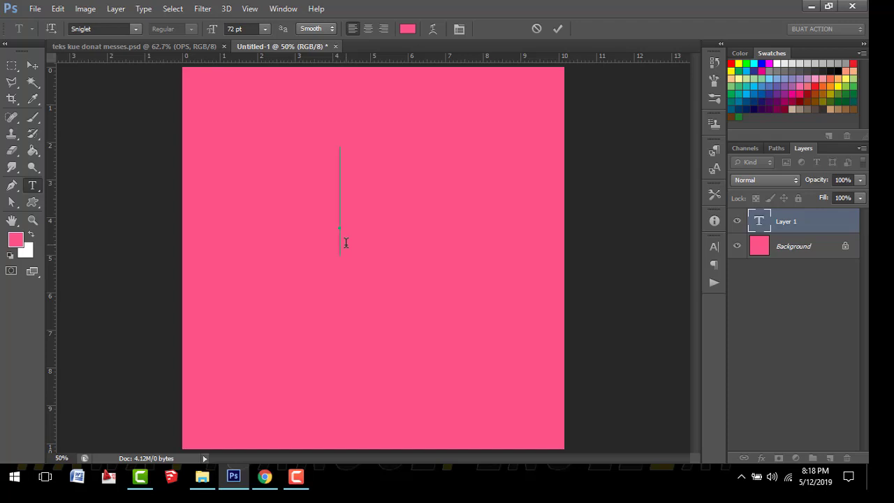
pyautogui.write('D')
pyautogui.click(380, 192)
pyautogui.click(408, 29)
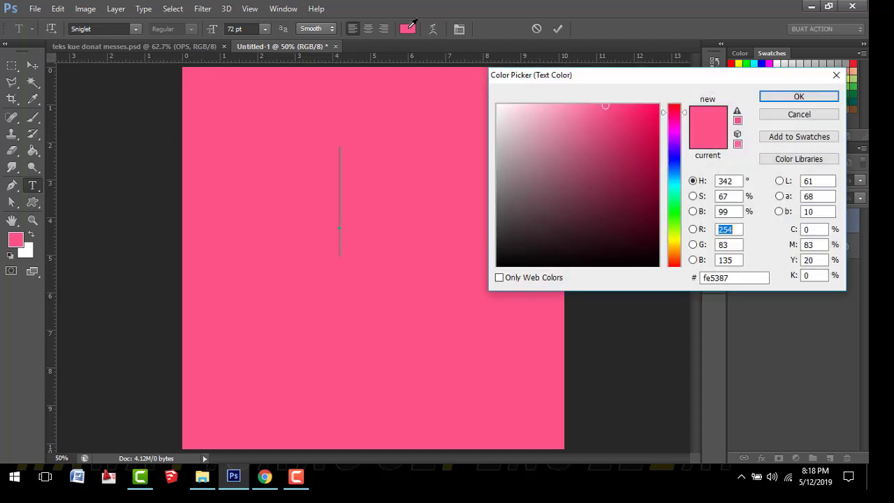
pyautogui.click(675, 254)
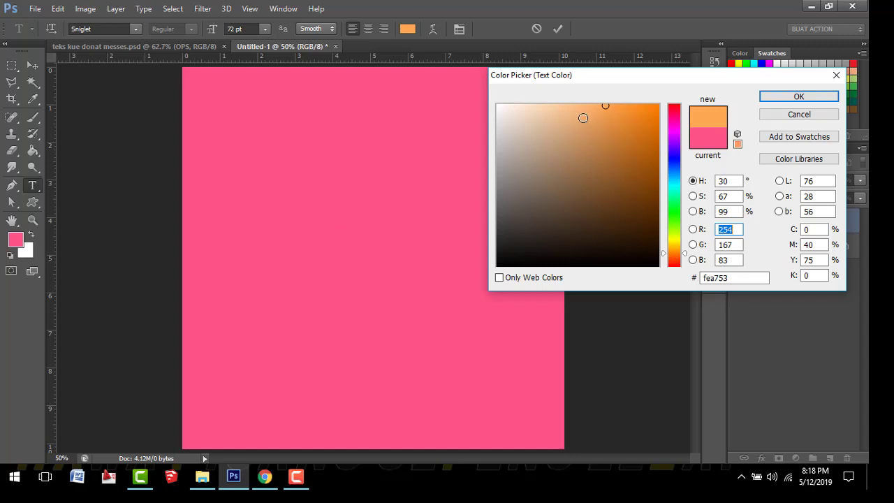
pyautogui.click(514, 114)
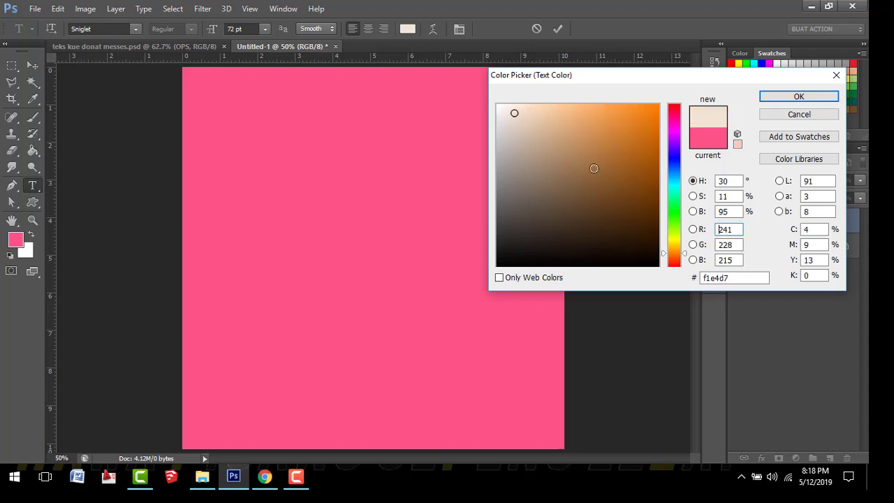
pyautogui.click(772, 96)
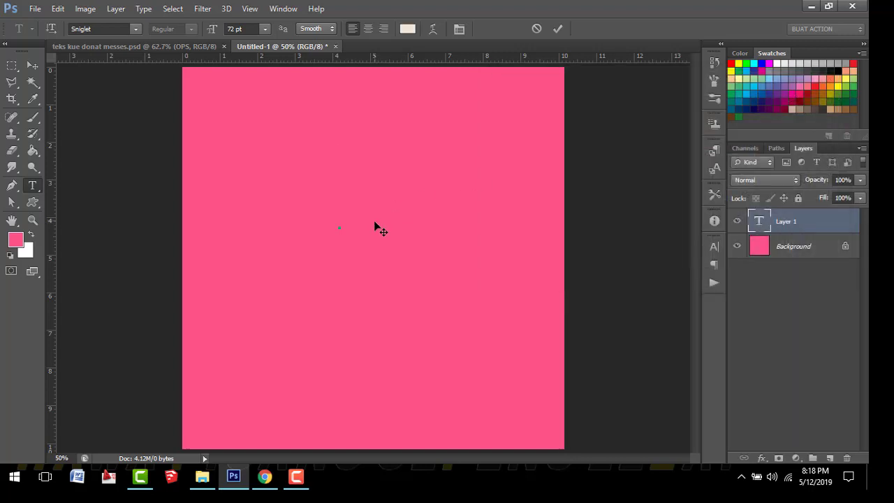
# Enter the text KUE in capital letters and move it to about the middle of the canvas.
pyautogui.write('kue')
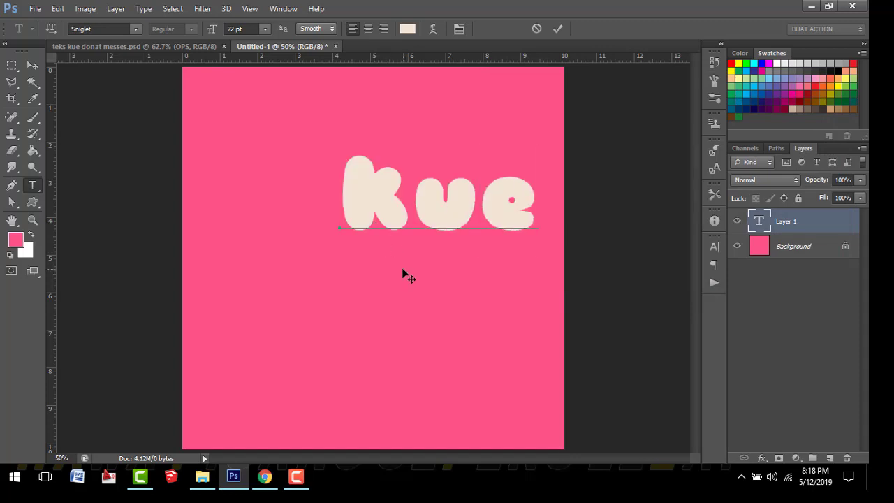
pyautogui.moveTo(522, 201); pyautogui.dragTo(347, 203)
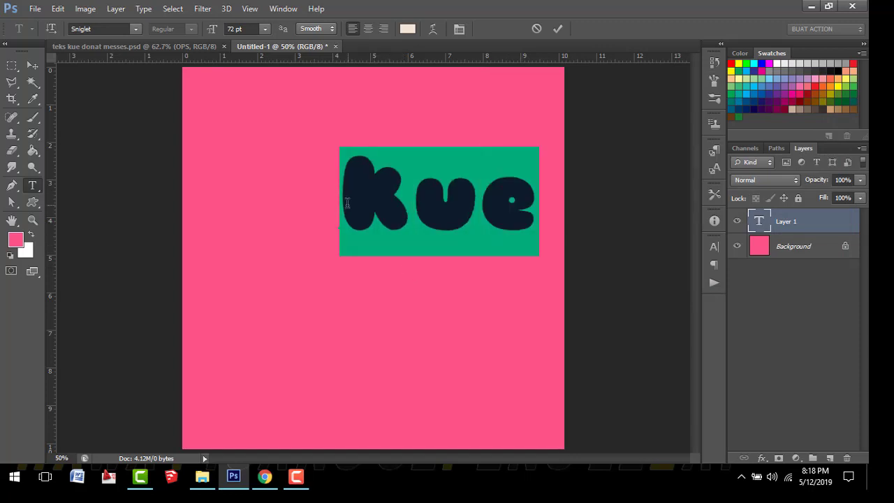
pyautogui.write('KUE')
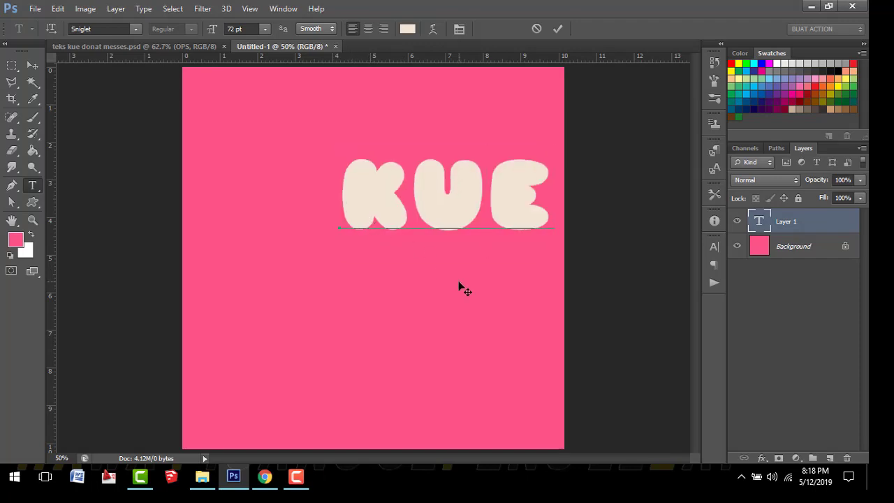
pyautogui.moveTo(529, 202); pyautogui.dragTo(489, 203)
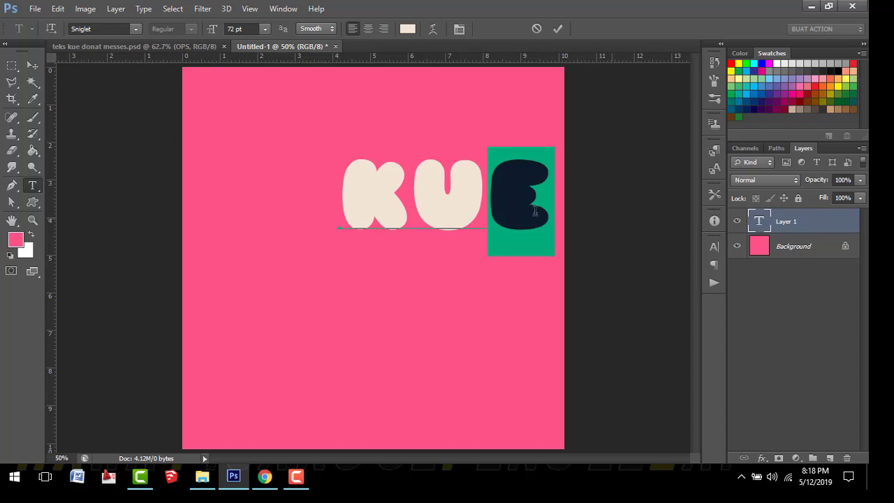
pyautogui.click(470, 204)
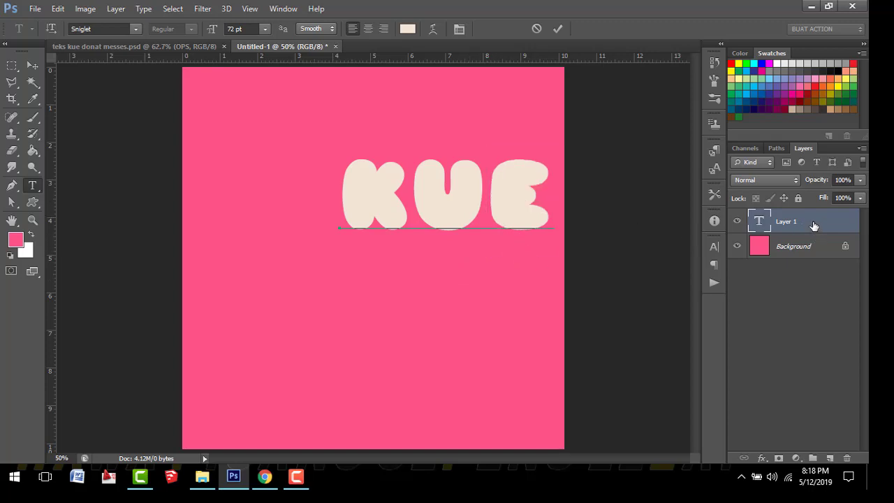
pyautogui.hotkey('ctrl', 'Return')
pyautogui.click(33, 65)
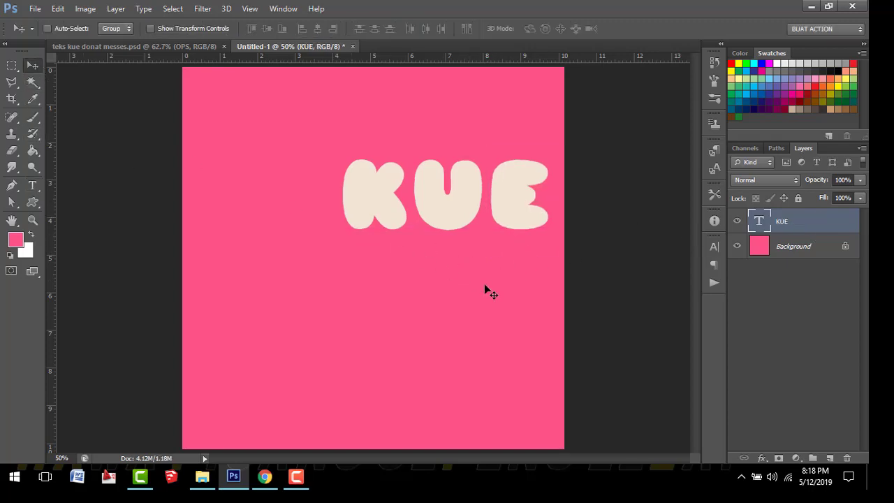
pyautogui.moveTo(487, 290); pyautogui.dragTo(424, 337)
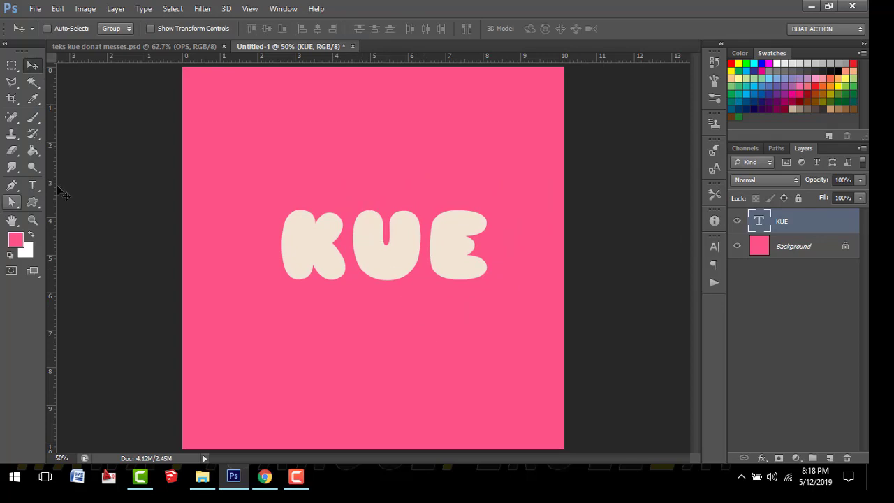
# Enlarge the KUE text to 90 pt and reposition it near the centre of the canvas.
pyautogui.press('t')
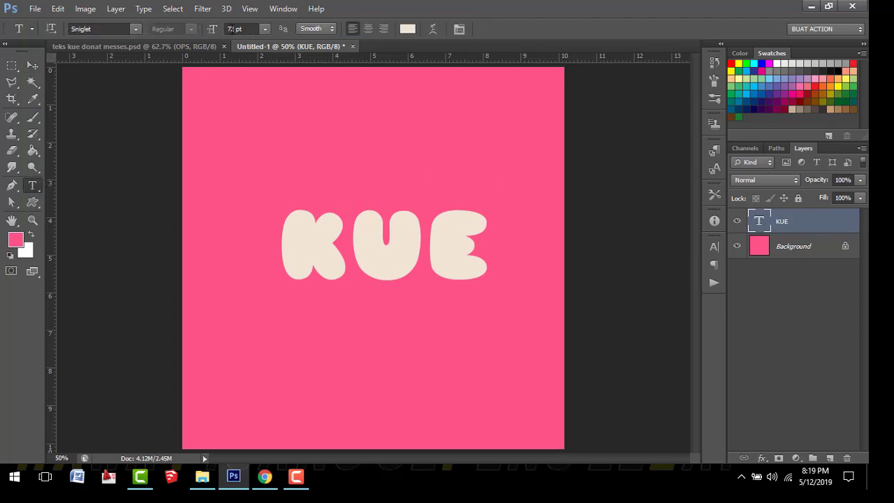
pyautogui.doubleClick(233, 29)
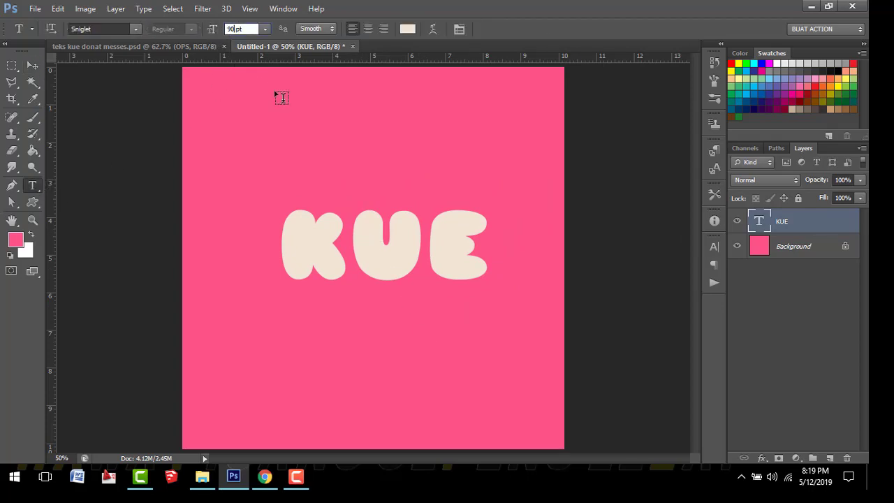
pyautogui.write('90')
pyautogui.press('Return')
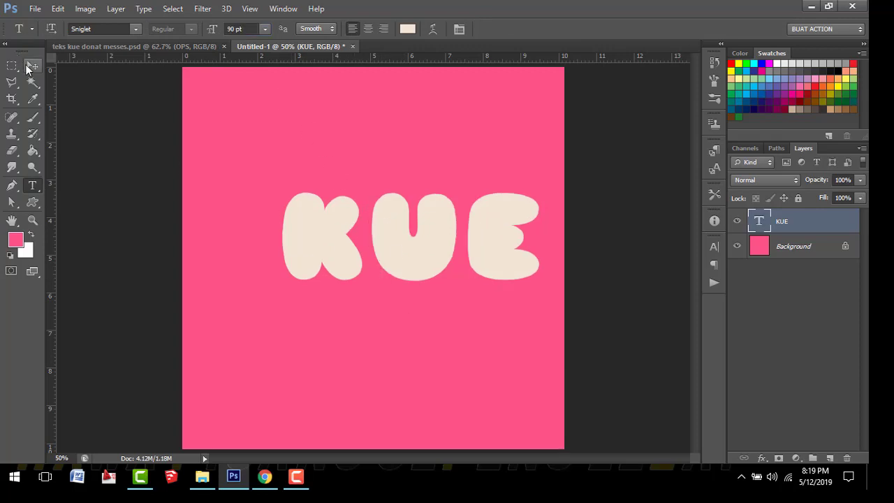
pyautogui.click(29, 66)
pyautogui.moveTo(381, 250); pyautogui.dragTo(352, 260)
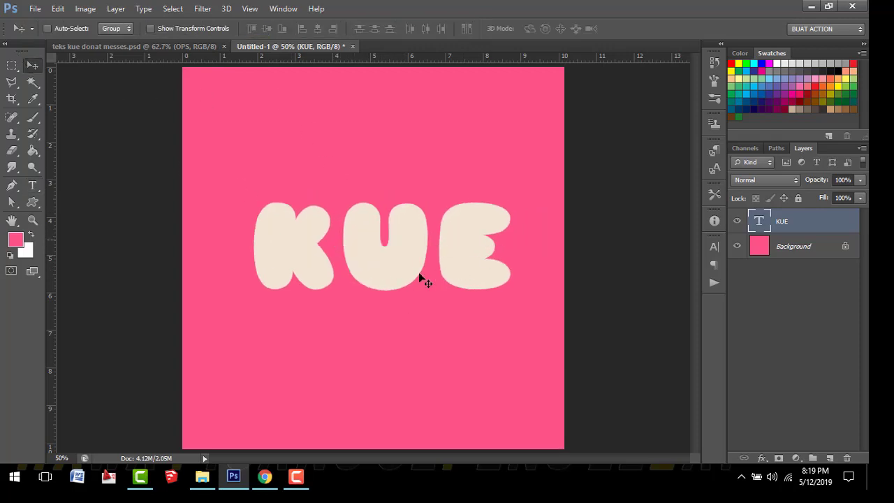
# Load the KUE text layer's pixels as a selection and hide that layer.
pyautogui.rightClick(762, 230)
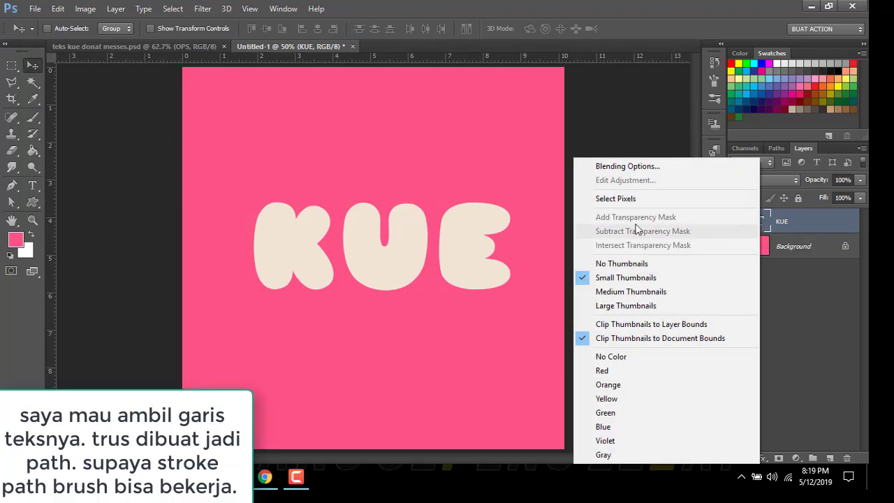
pyautogui.click(619, 201)
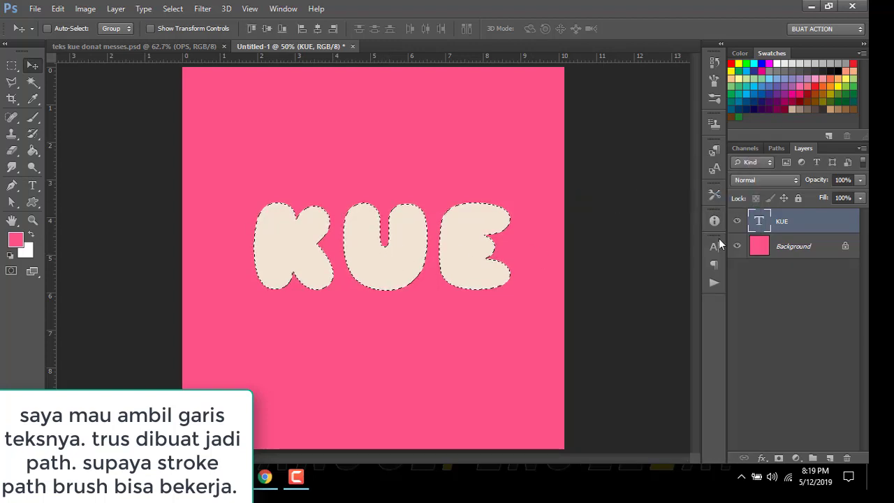
pyautogui.click(738, 222)
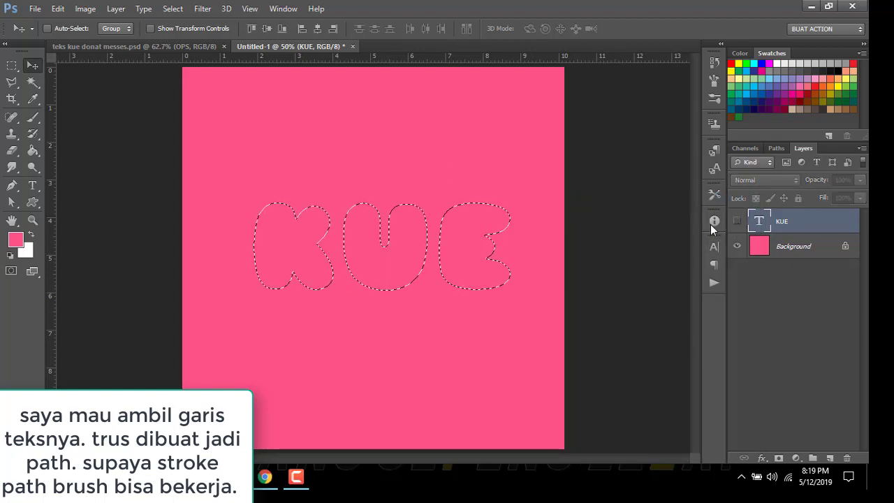
# Convert the letter selection into a work path and add a new empty layer above the KUE layer.
pyautogui.click(283, 9)
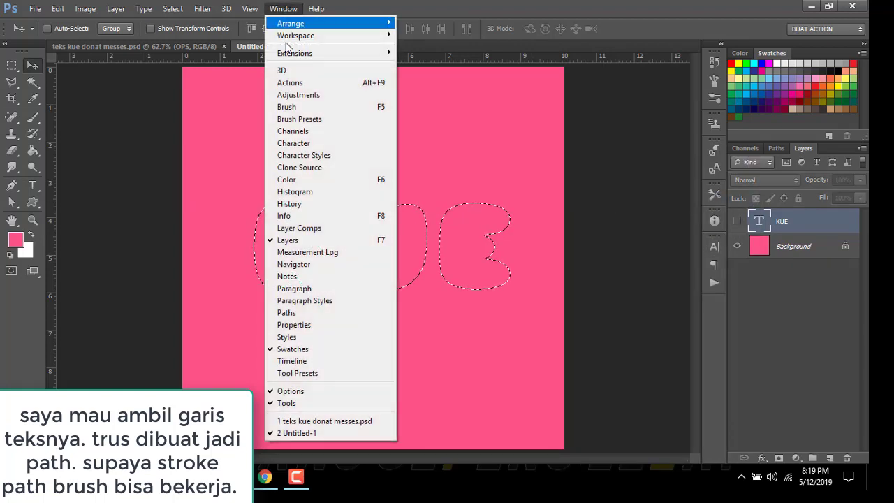
pyautogui.click(306, 313)
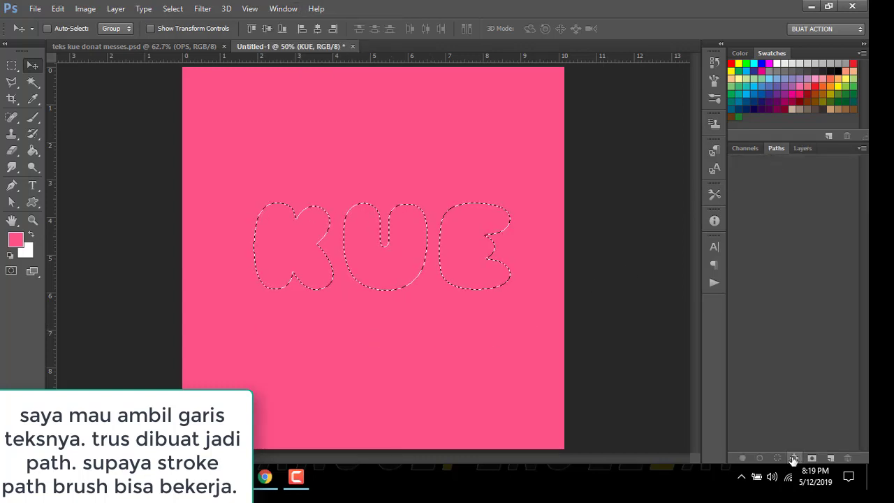
pyautogui.click(794, 458)
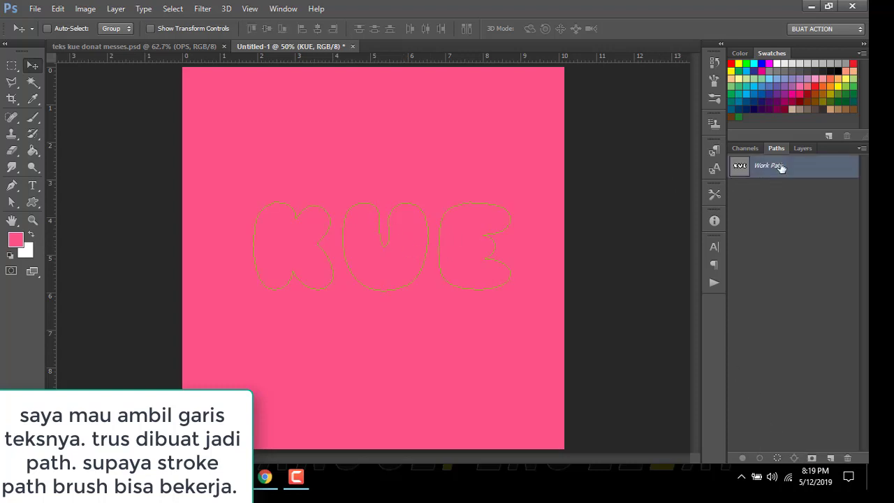
pyautogui.click(803, 150)
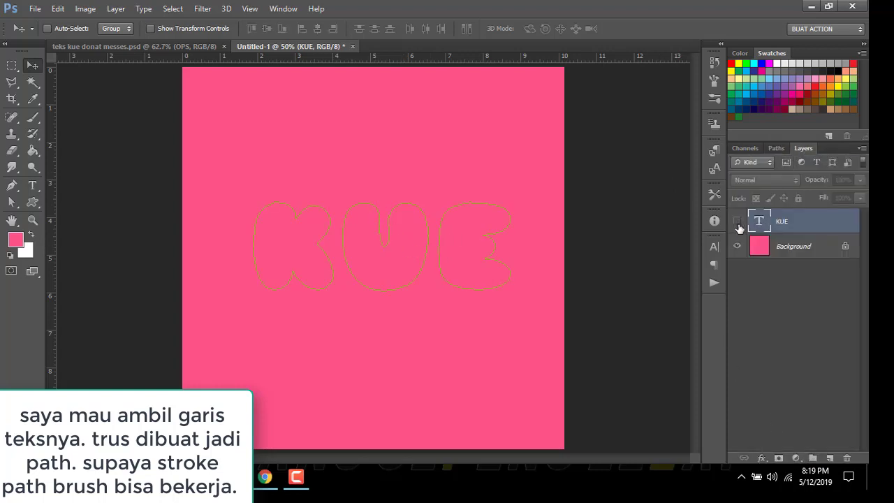
pyautogui.click(830, 459)
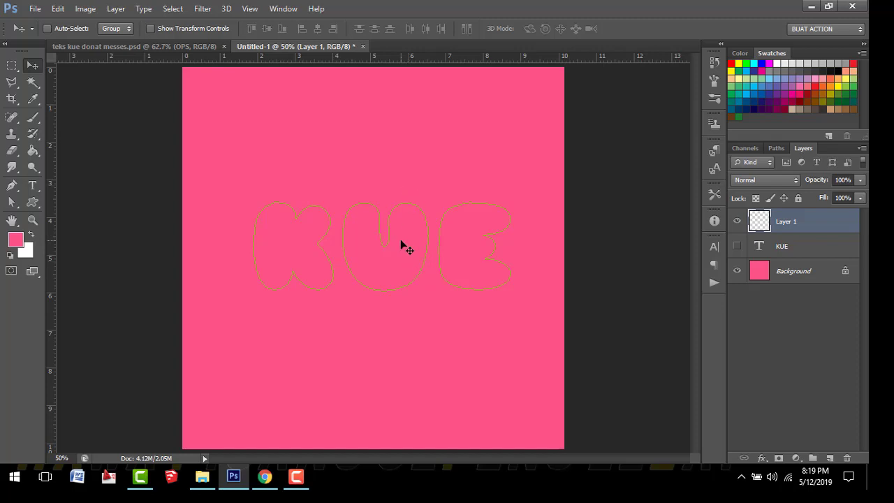
# Set up the Brush tool with scattering off, the hard round 30 px tip and 95% spacing.
pyautogui.click(33, 119)
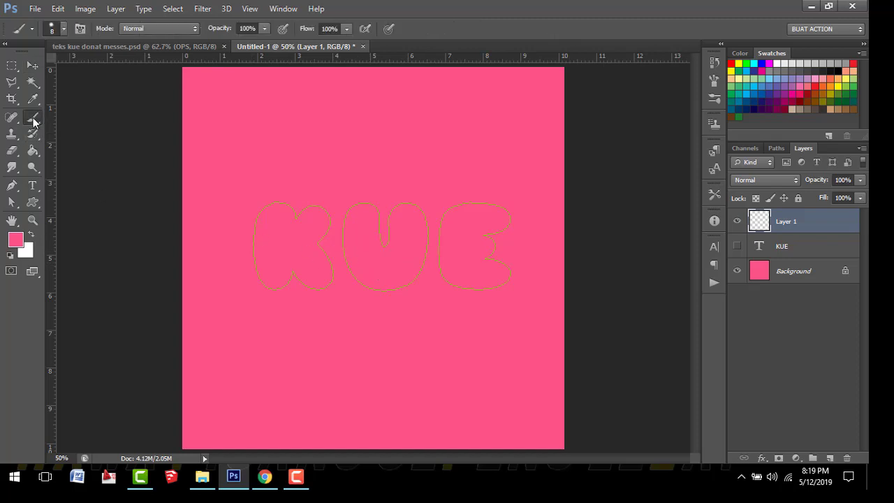
pyautogui.click(712, 81)
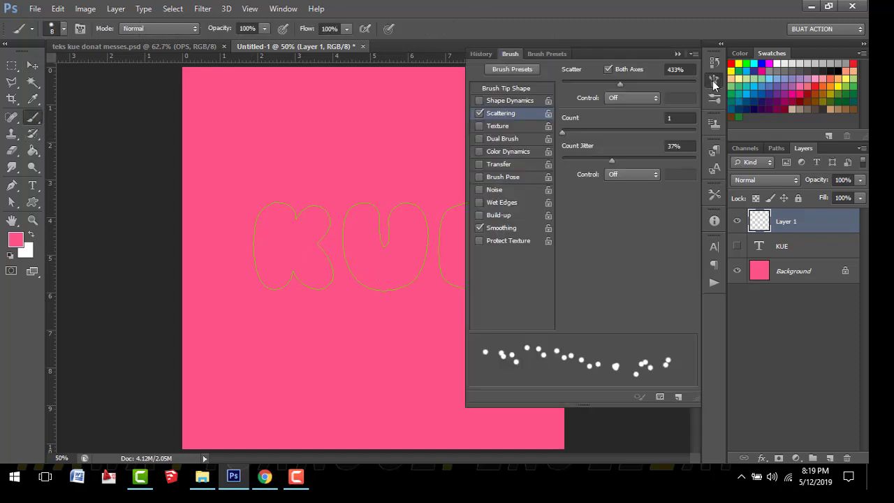
pyautogui.click(480, 113)
pyautogui.click(505, 88)
pyautogui.click(592, 70)
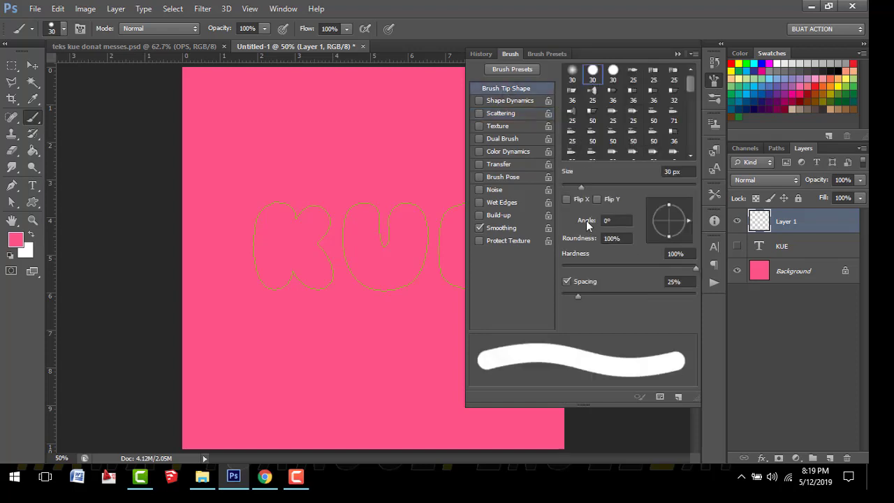
pyautogui.moveTo(578, 293); pyautogui.dragTo(563, 295)
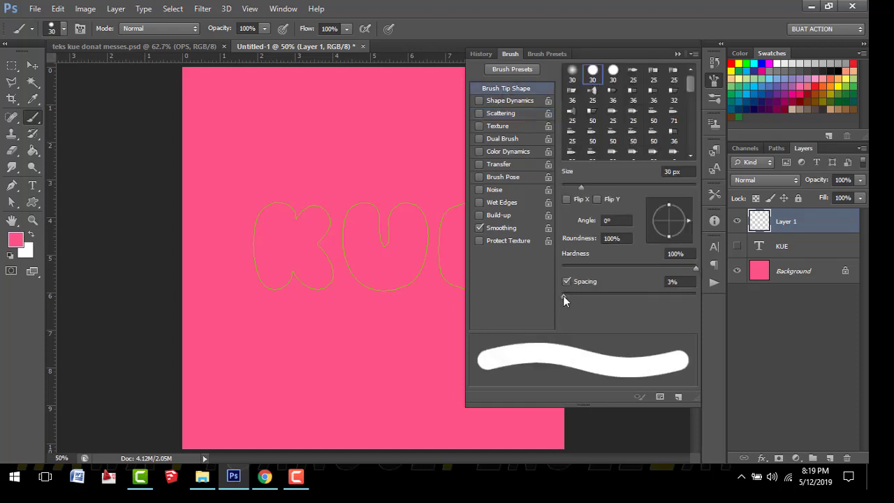
pyautogui.click(591, 74)
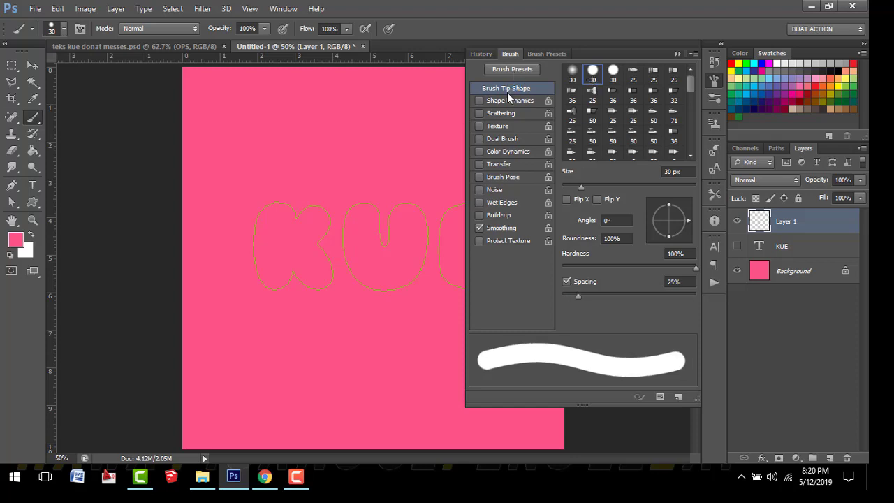
pyautogui.moveTo(581, 294); pyautogui.dragTo(625, 294)
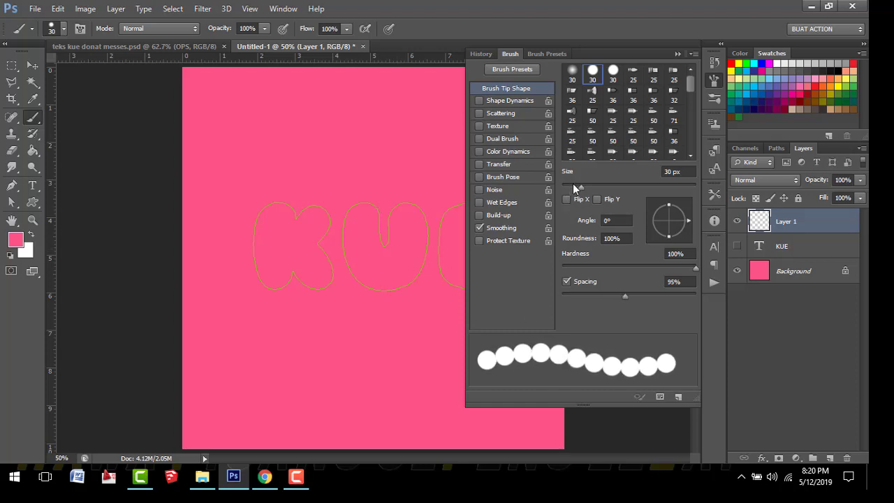
# Reduce the brush size to 18 px and set the foreground colour to orange-brown d07335.
pyautogui.moveTo(573, 184); pyautogui.dragTo(574, 189)
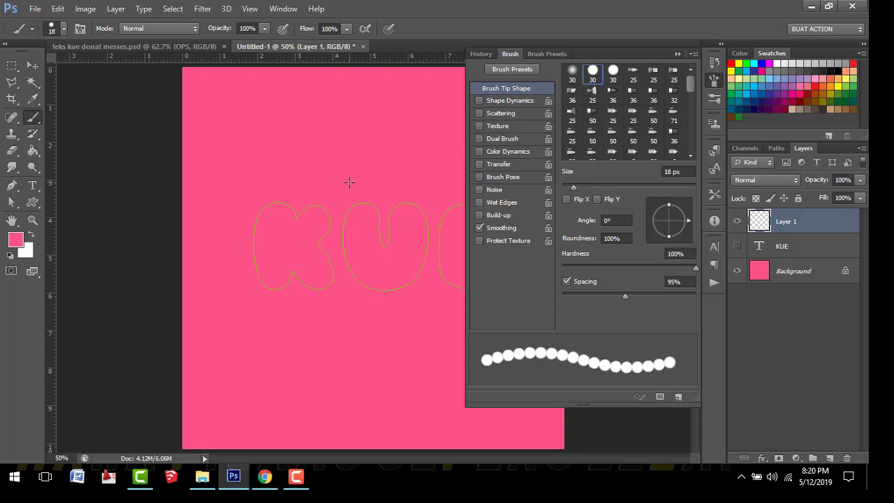
pyautogui.click(21, 241)
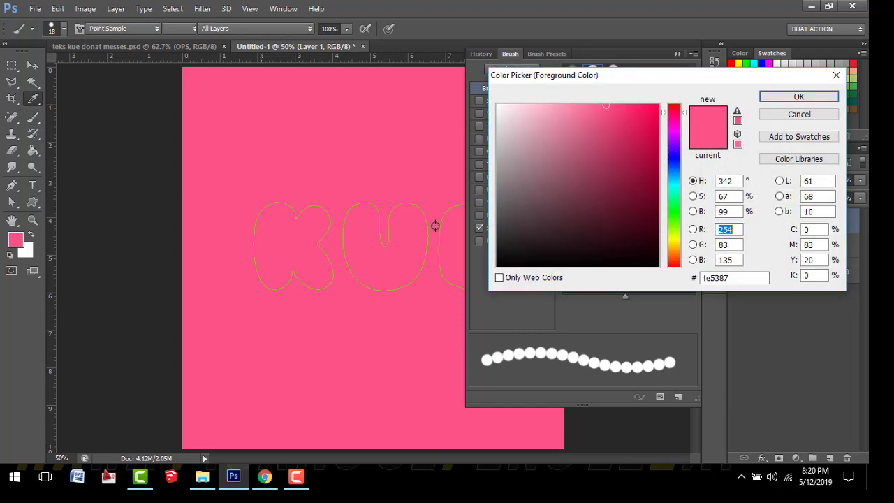
pyautogui.click(674, 256)
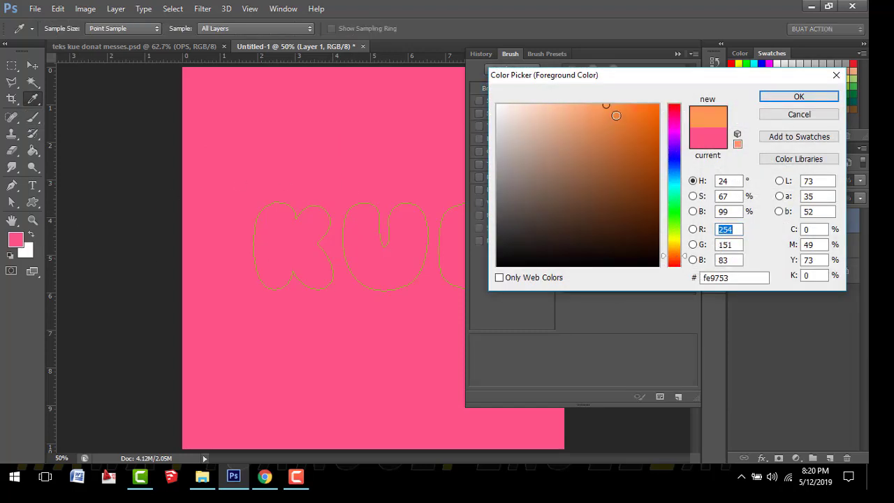
pyautogui.click(618, 133)
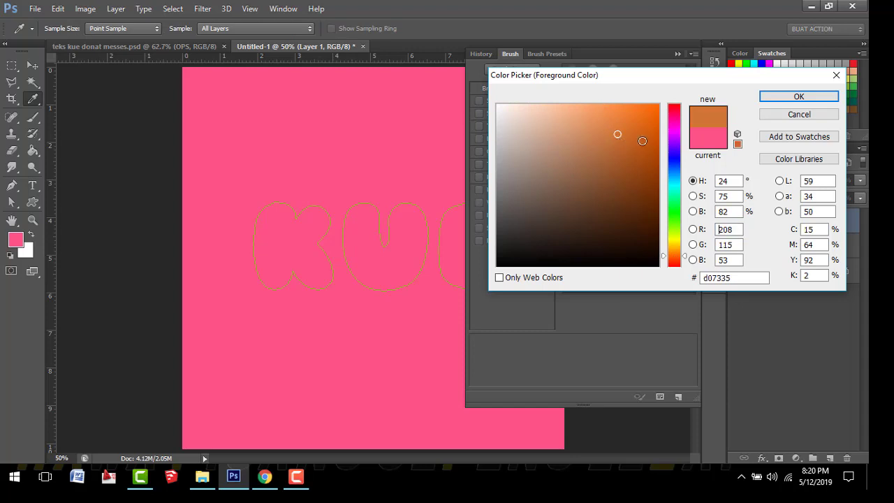
pyautogui.click(768, 98)
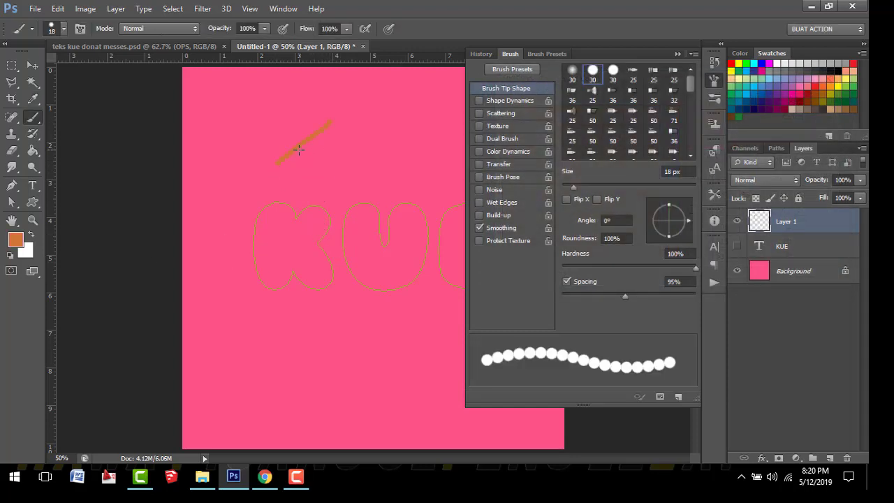
# Set the hard round brush tip to 25 px and collapse the brush settings.
pyautogui.click(573, 187)
pyautogui.moveTo(575, 189); pyautogui.dragTo(578, 190)
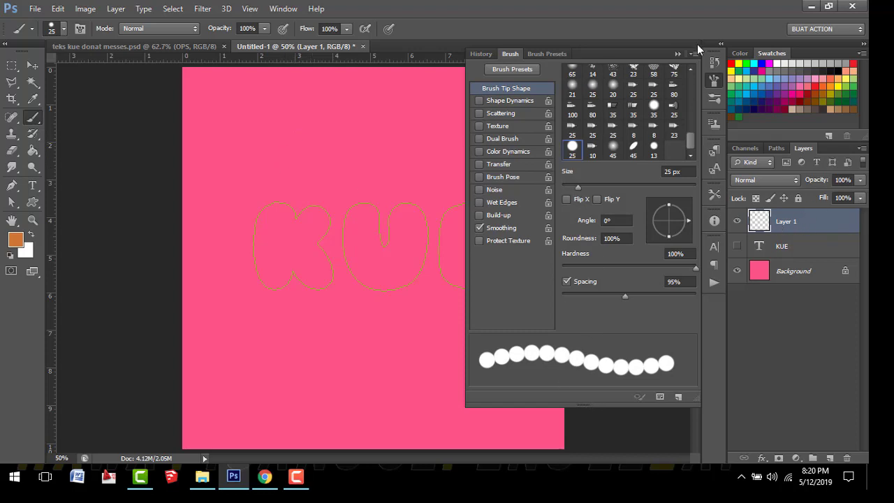
pyautogui.click(678, 54)
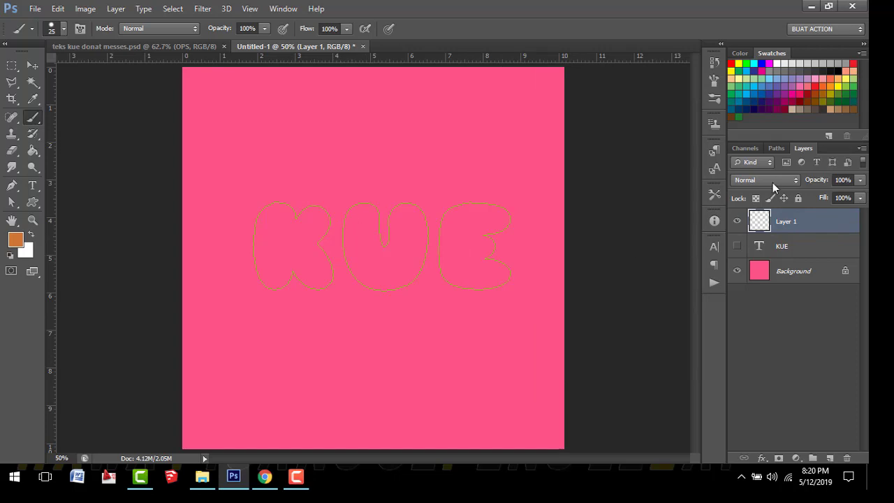
# Stroke the KUE work path on Layer 1 with the Brush, leaving Simulate Pressure off.
pyautogui.click(777, 148)
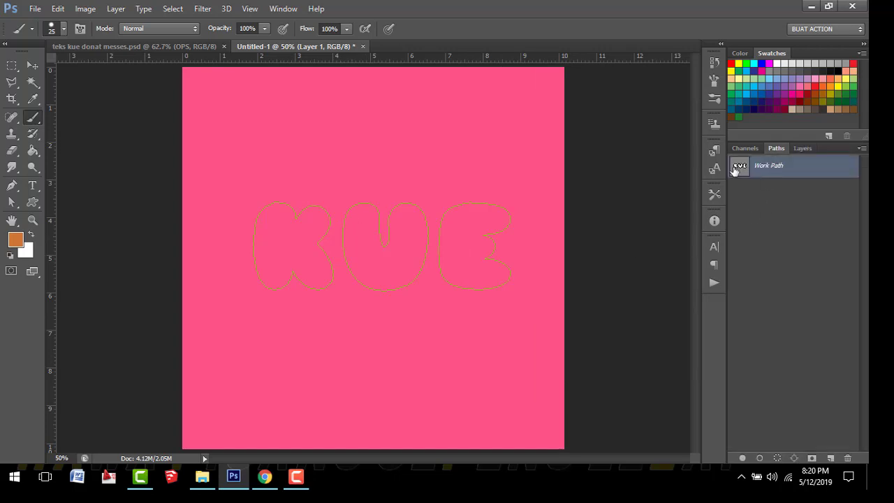
pyautogui.click(801, 148)
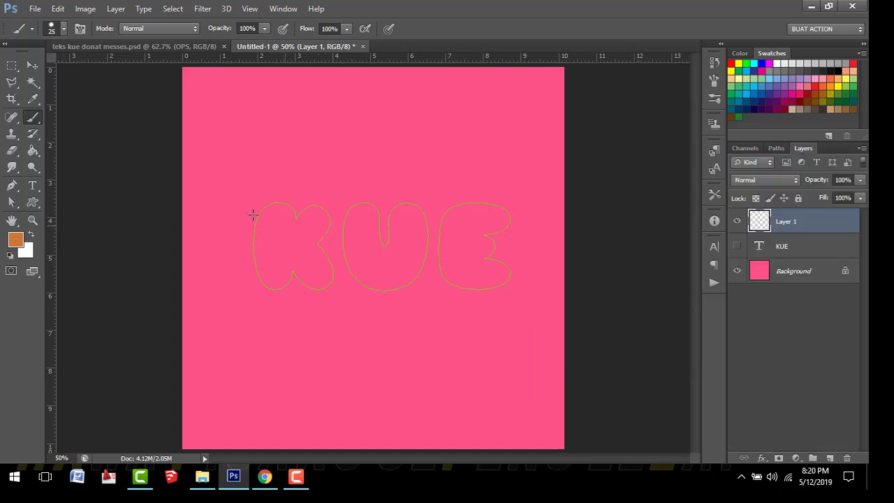
pyautogui.click(11, 204)
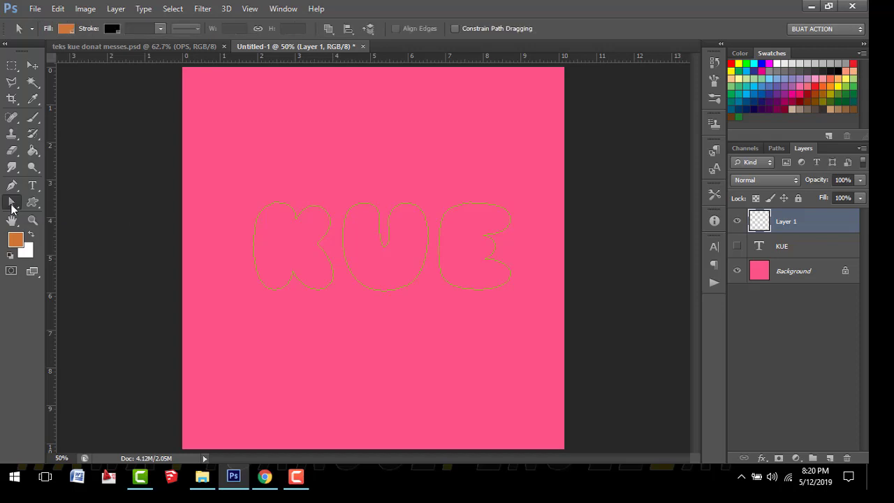
pyautogui.rightClick(323, 216)
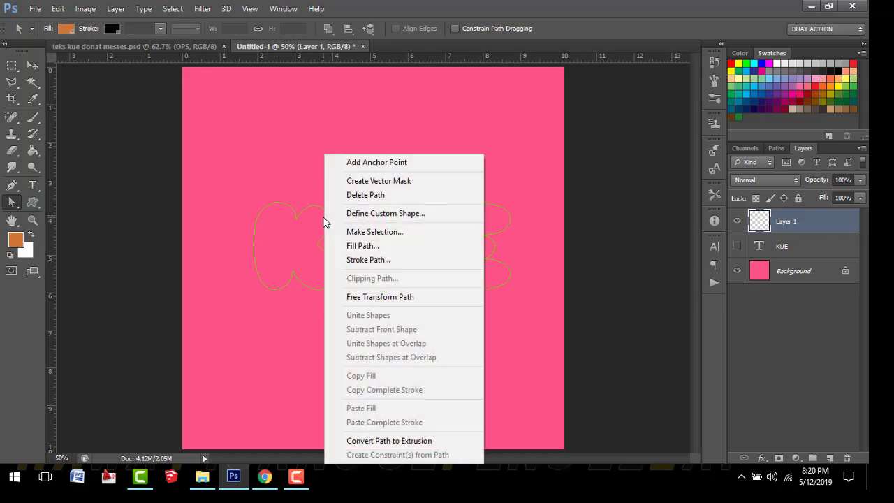
pyautogui.click(390, 262)
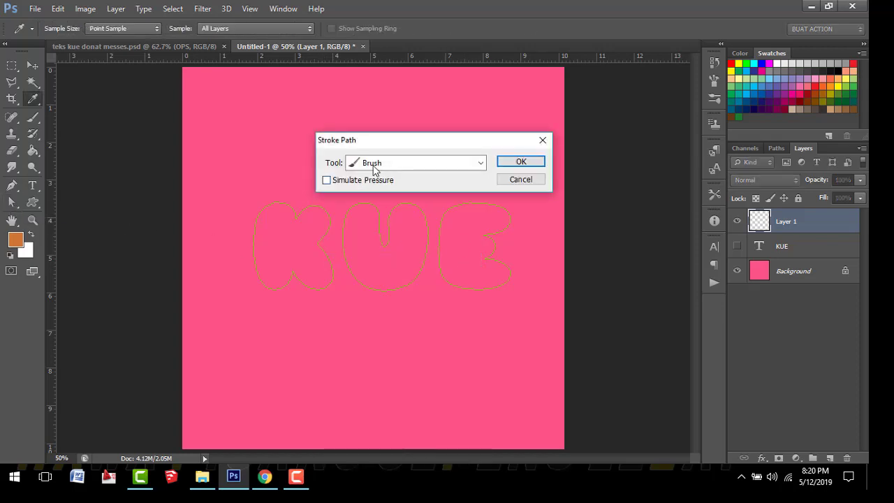
pyautogui.click(515, 165)
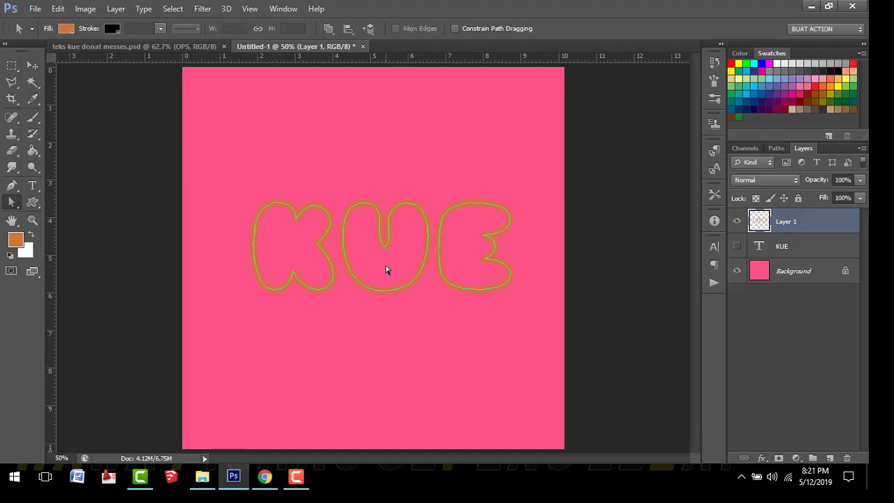
# Fill the KUE work path with the foreground colour at 100% opacity in Normal mode.
pyautogui.scroll(3, 331, 278)
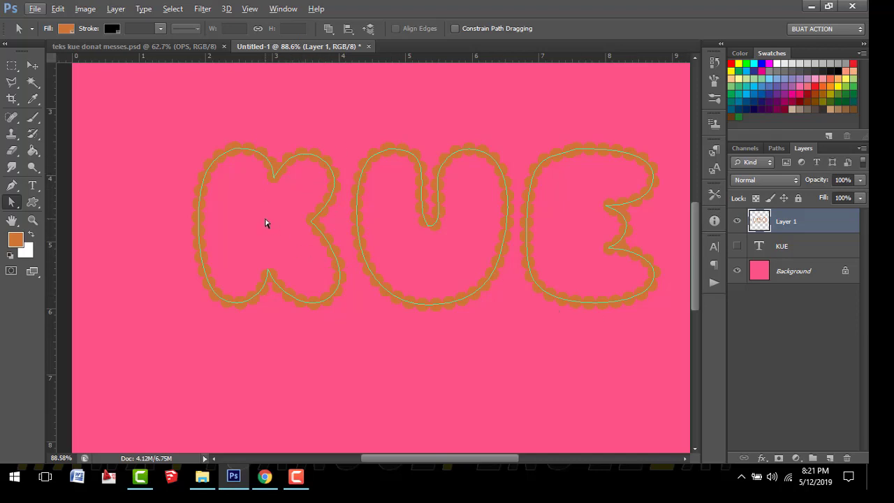
pyautogui.rightClick(265, 222)
pyautogui.click(333, 253)
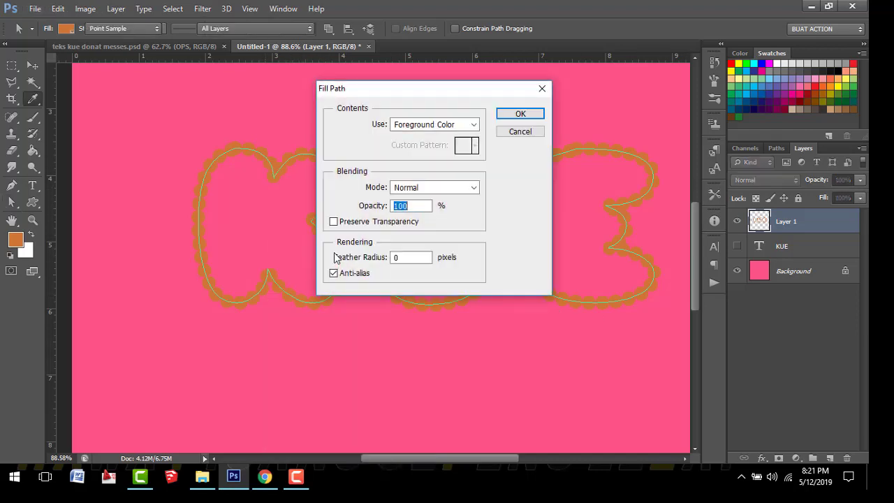
pyautogui.click(434, 127)
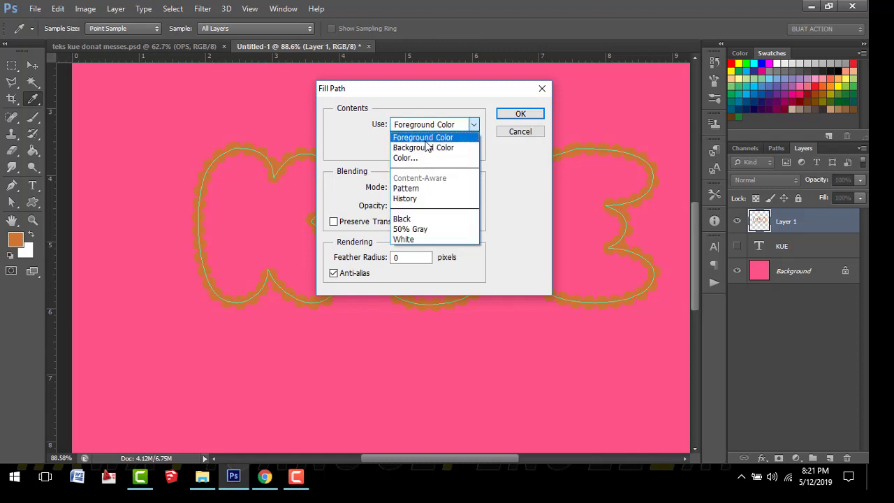
pyautogui.click(424, 140)
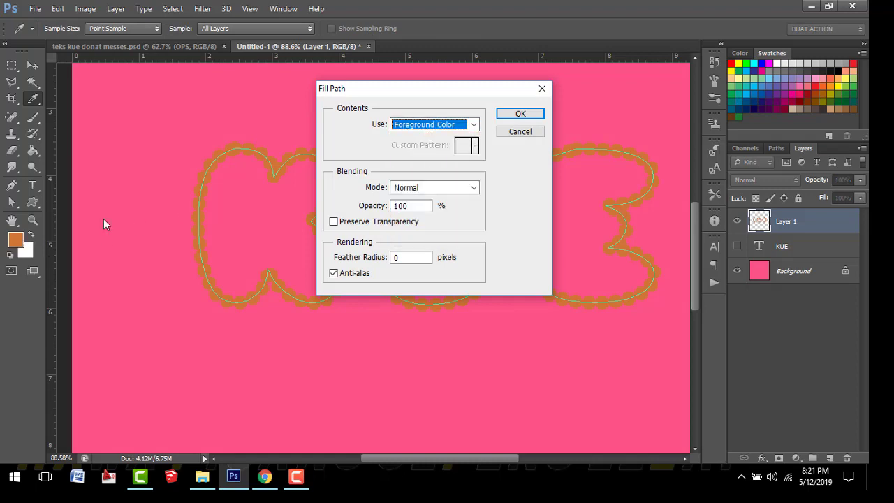
pyautogui.click(523, 114)
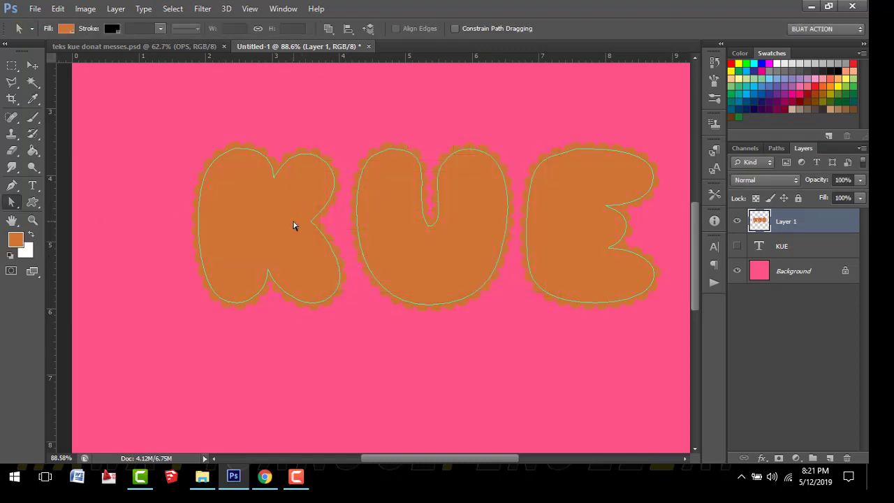
# Deselect the work path so its outline is hidden, and return to the layer list.
pyautogui.click(777, 149)
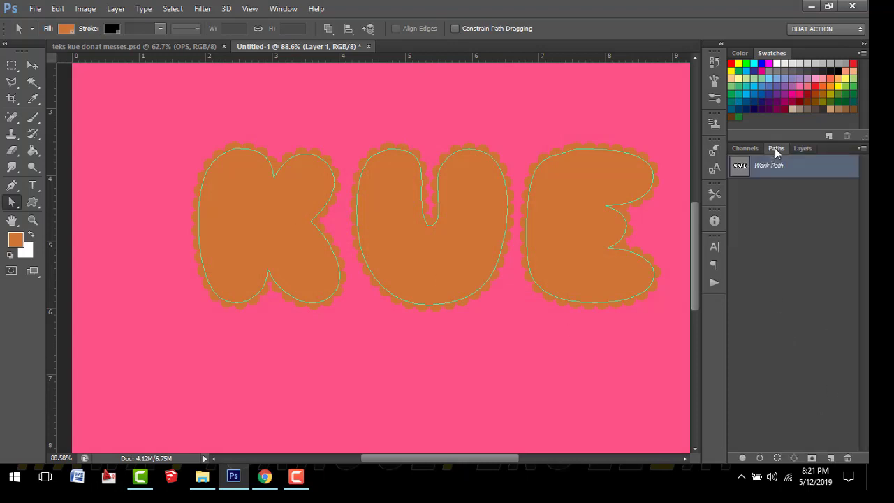
pyautogui.click(759, 213)
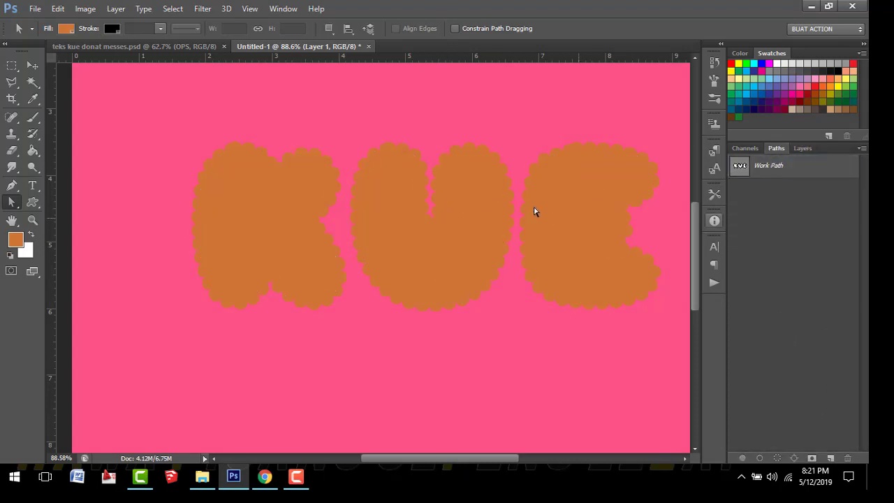
pyautogui.click(767, 174)
pyautogui.click(773, 199)
pyautogui.click(803, 148)
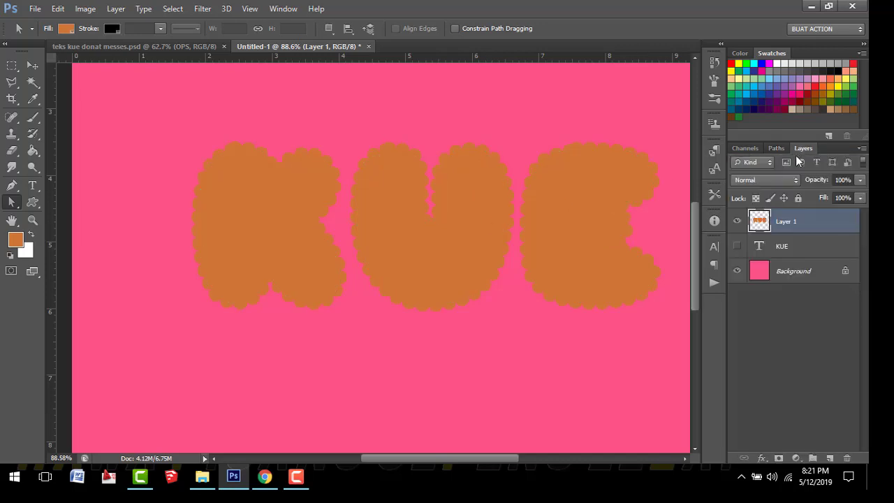
# Move the KUE text layer above Layer 1 and make it visible.
pyautogui.click(800, 247)
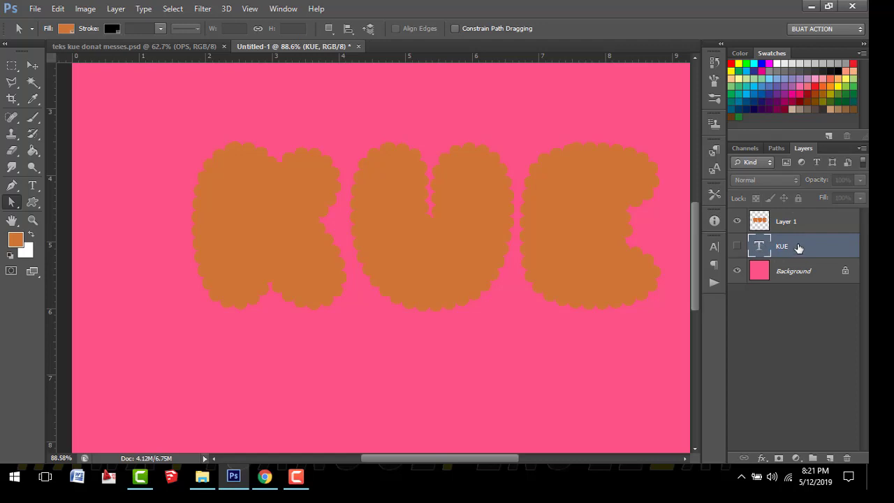
pyautogui.moveTo(804, 247); pyautogui.dragTo(799, 216)
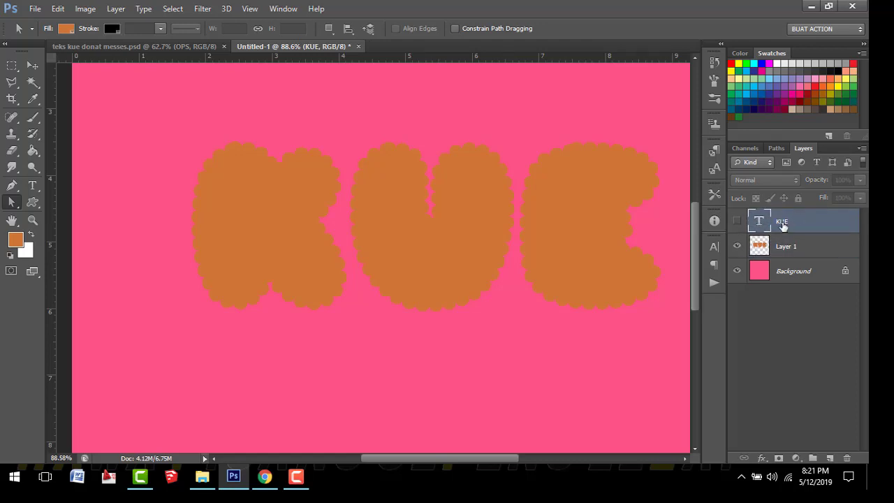
pyautogui.click(738, 222)
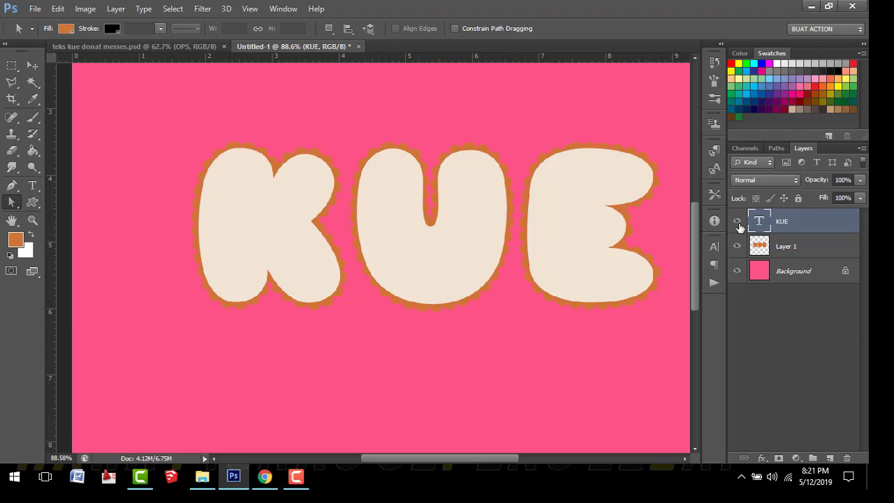
# Load the KUE text layer's pixels as a selection and contract it by 10 pixels.
pyautogui.rightClick(759, 228)
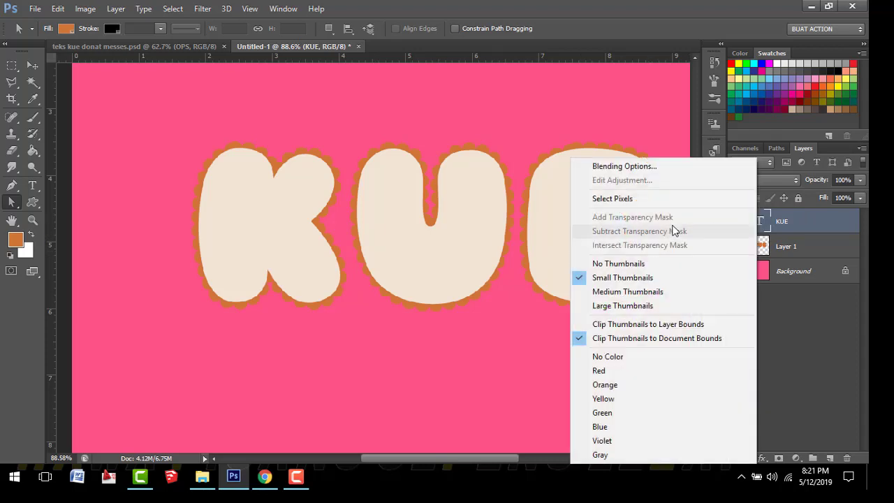
pyautogui.click(618, 199)
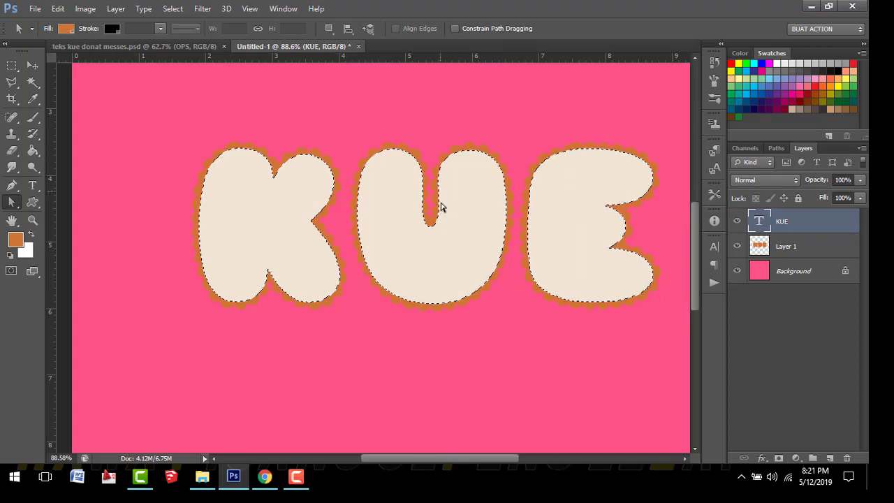
pyautogui.click(167, 9)
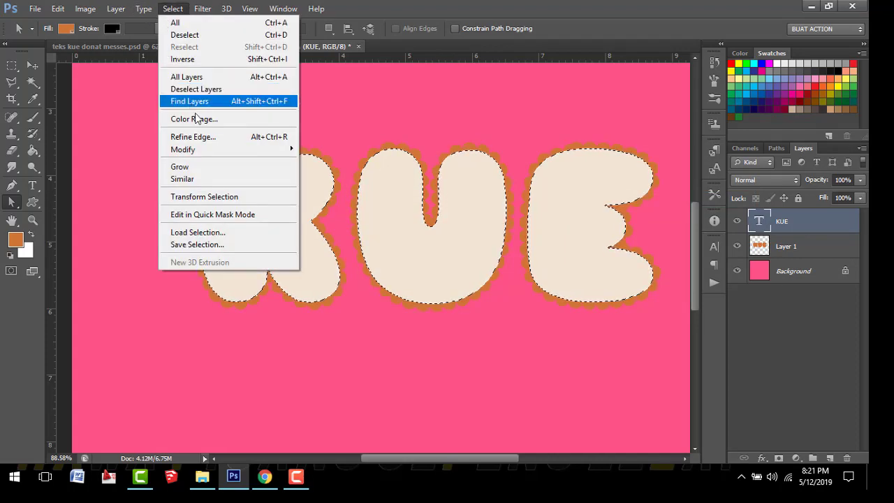
pyautogui.moveTo(214, 150)
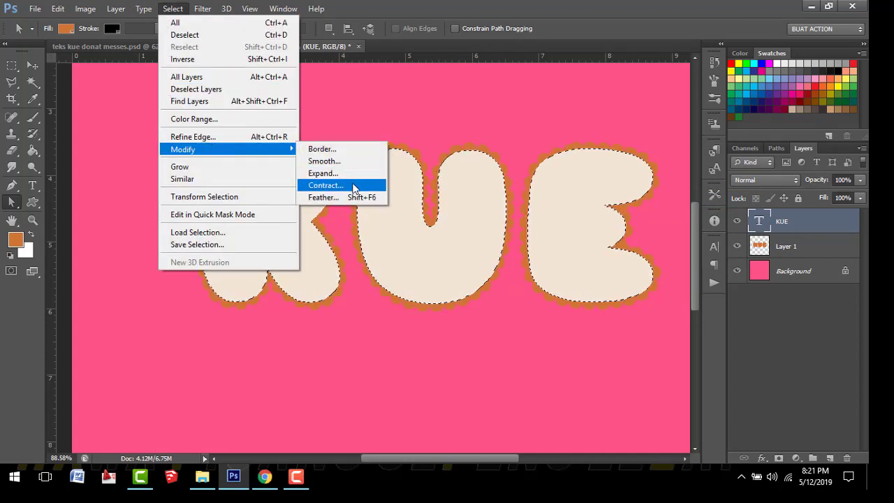
pyautogui.click(352, 187)
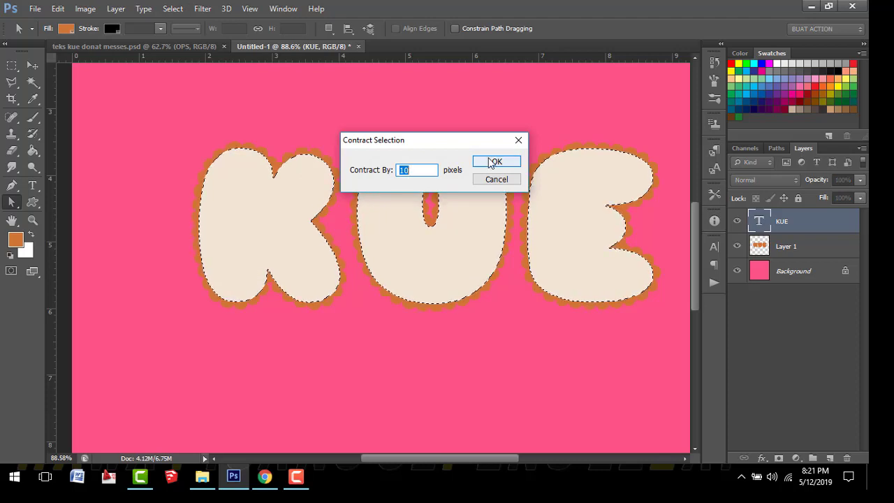
pyautogui.click(489, 163)
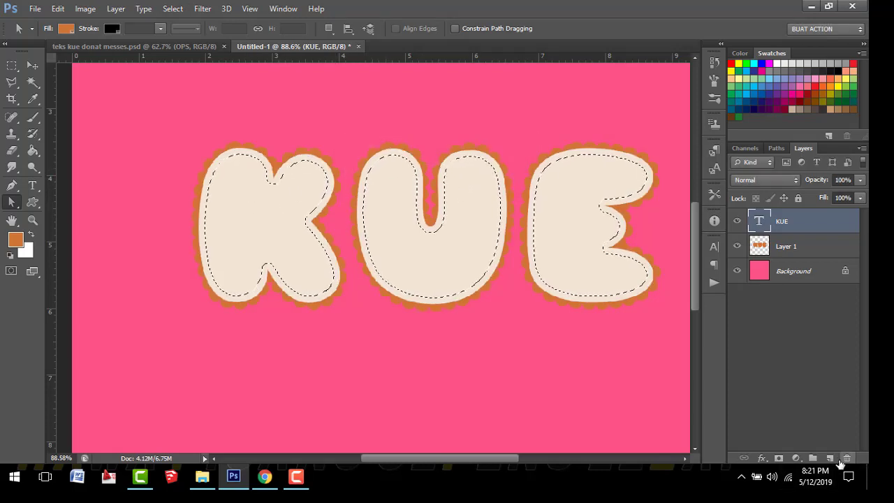
# Add a new empty layer above the KUE text layer and hide the text layer.
pyautogui.click(830, 458)
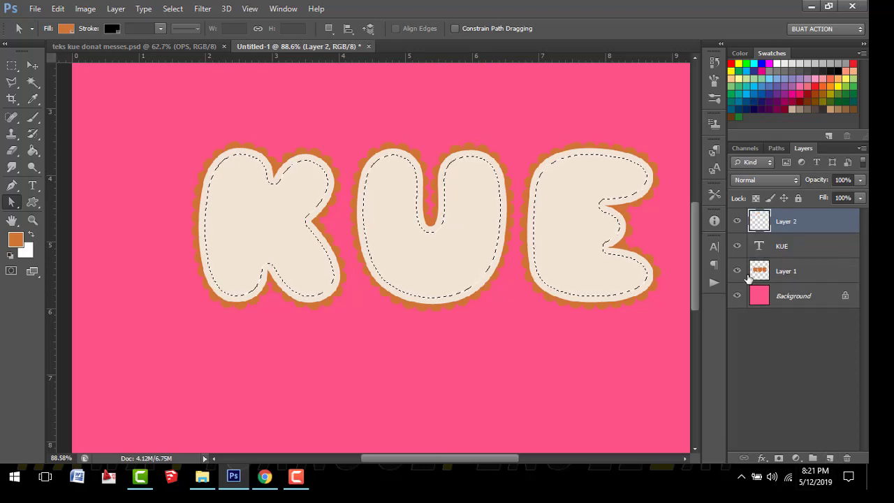
pyautogui.click(737, 246)
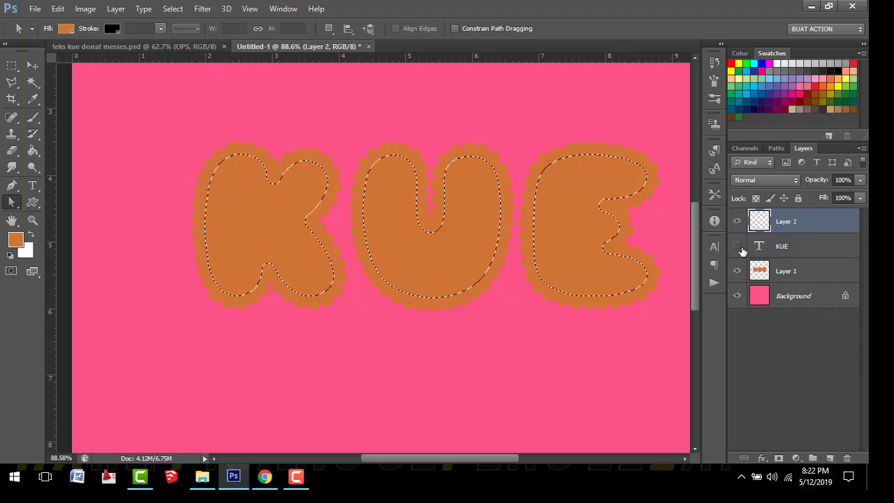
# Set the foreground colour to light cream f1dfd4.
pyautogui.click(17, 241)
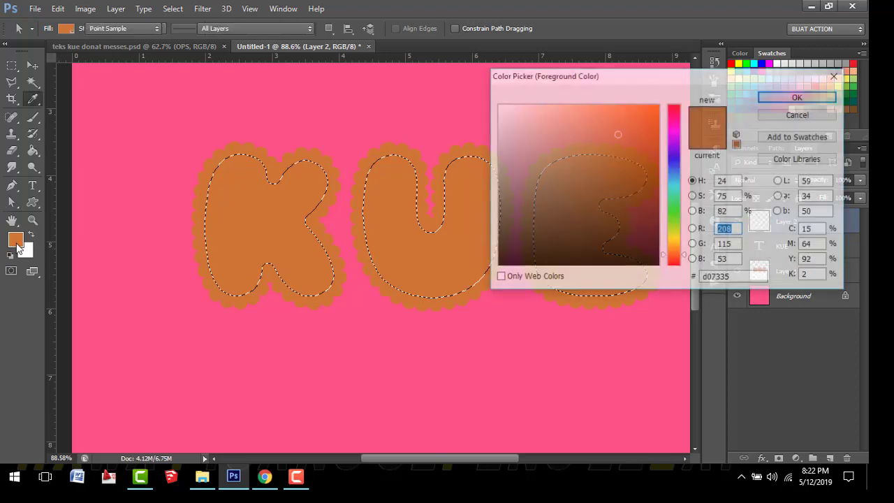
pyautogui.click(514, 113)
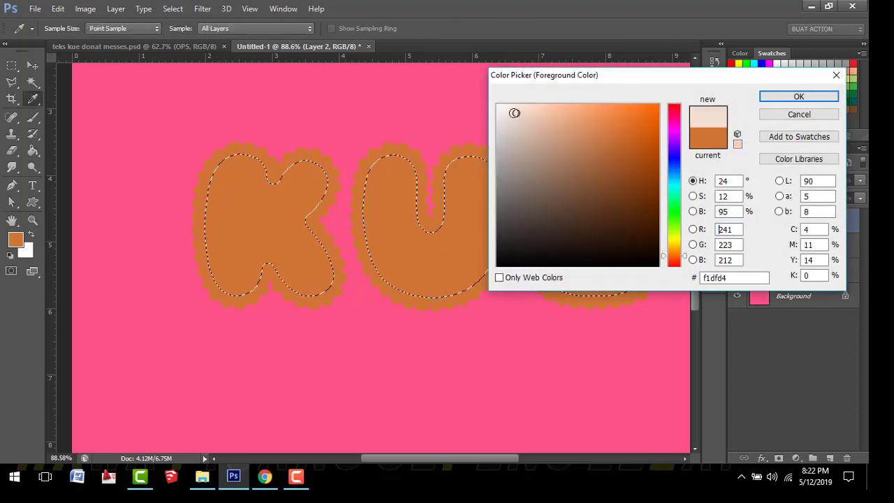
pyautogui.click(799, 96)
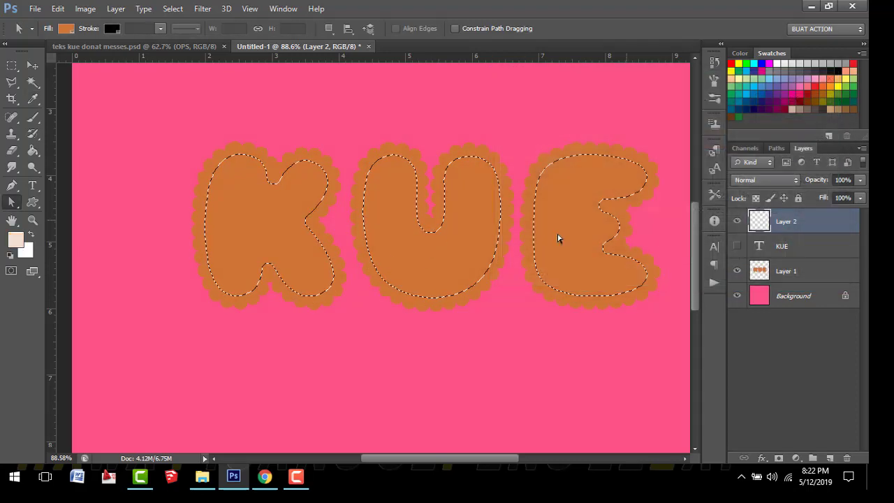
# Fill the contracted letter selection on Layer 2 with the cream foreground colour and remove the selection.
pyautogui.click(32, 152)
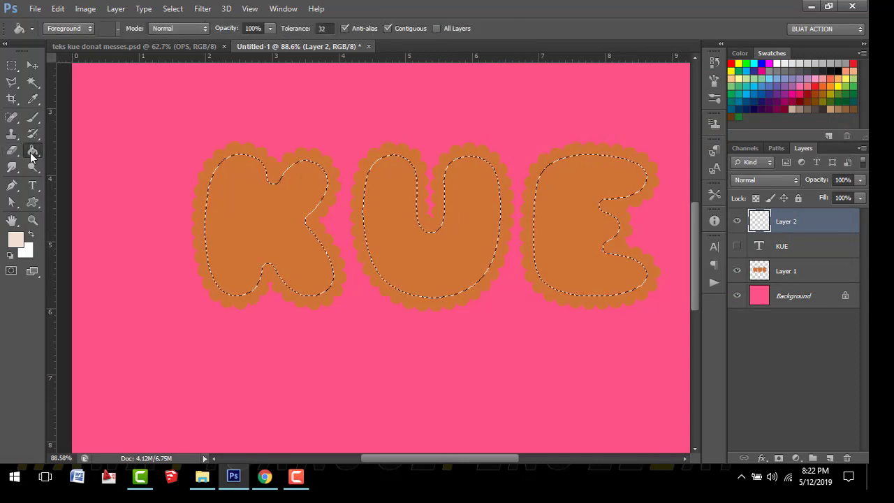
pyautogui.click(261, 219)
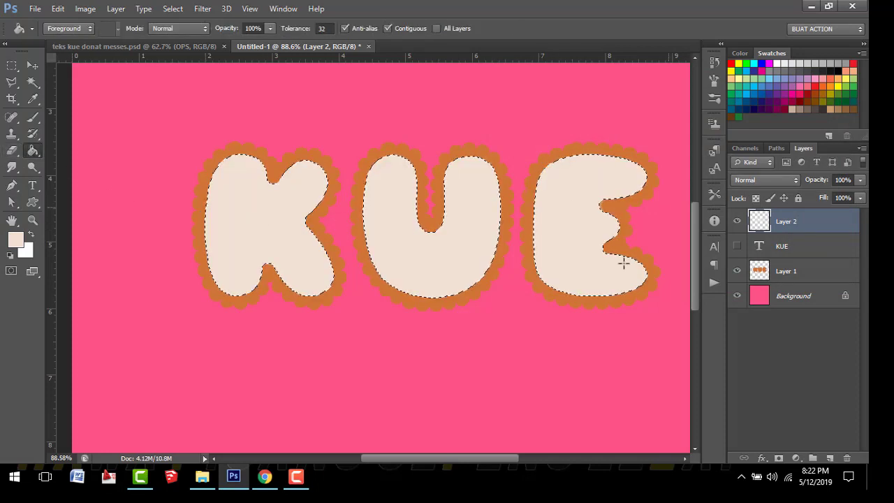
pyautogui.rightClick(253, 235)
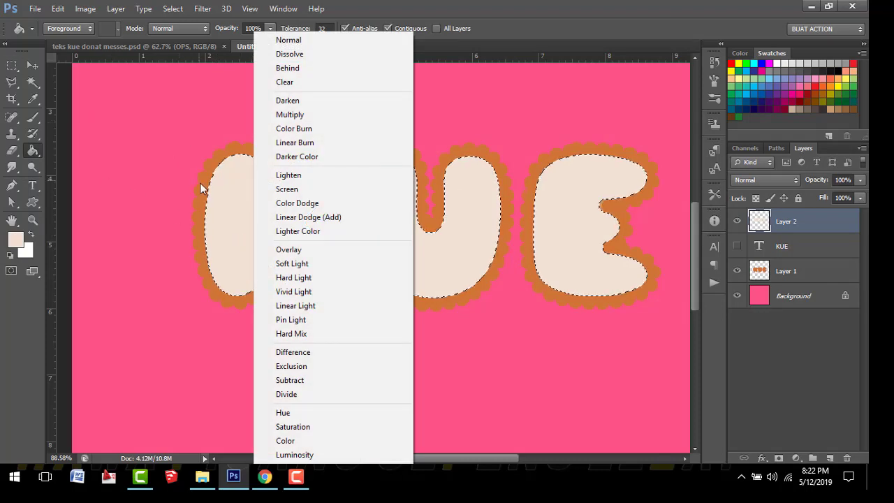
pyautogui.rightClick(757, 222)
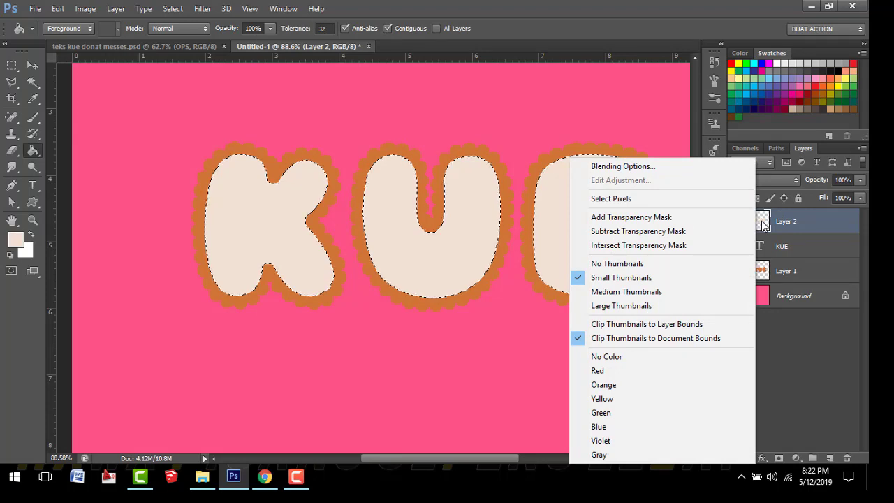
pyautogui.click(763, 225)
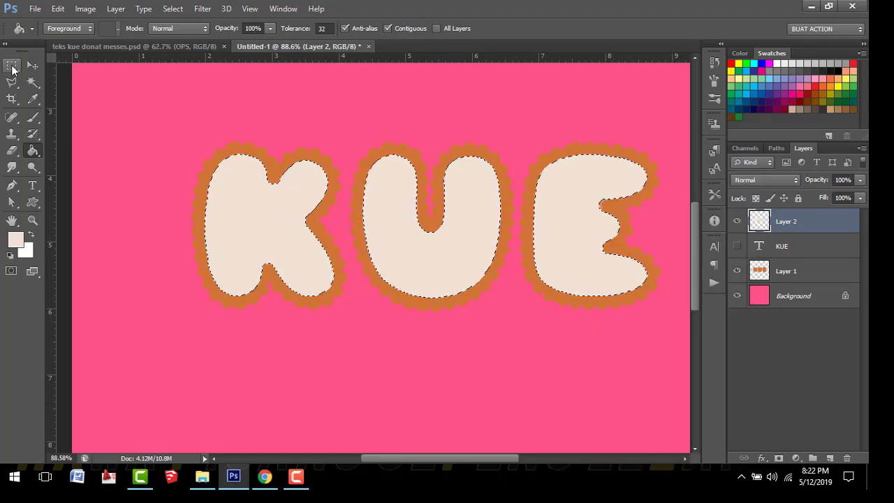
pyautogui.click(12, 66)
pyautogui.rightClick(233, 219)
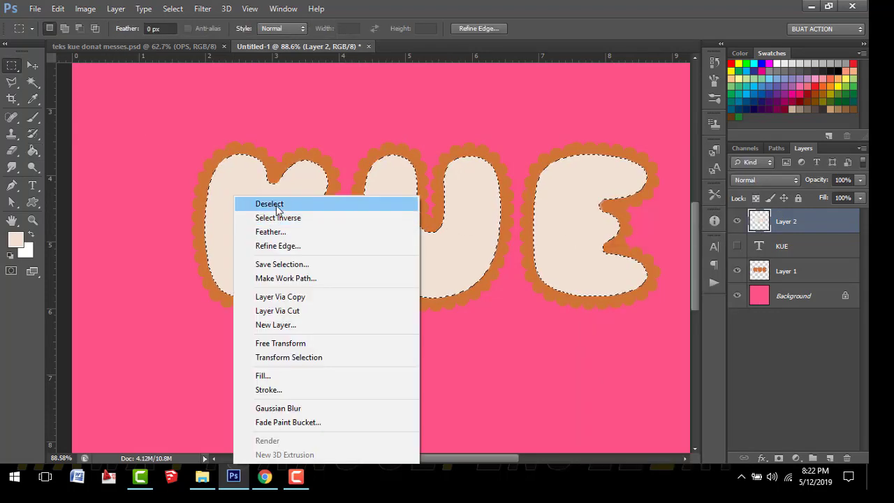
pyautogui.click(274, 201)
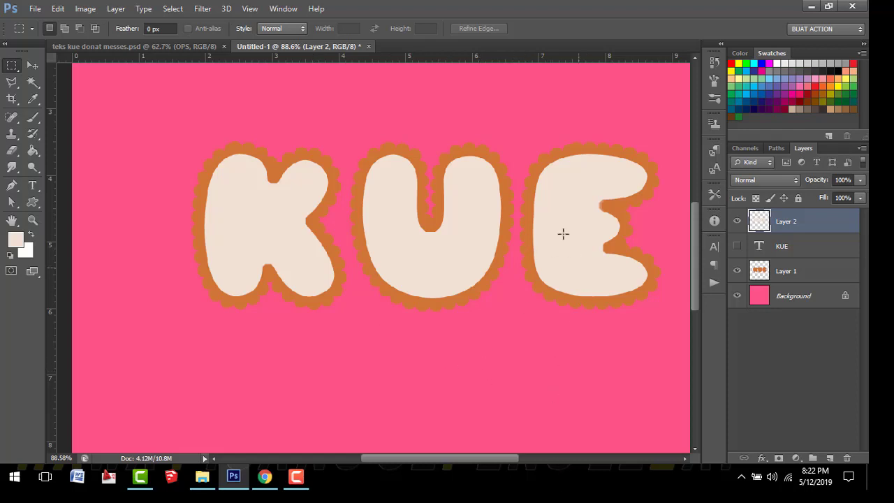
# Move the hidden KUE text layer below Layer 1 and make Layer 1 the active layer.
pyautogui.moveTo(777, 246); pyautogui.dragTo(784, 281)
pyautogui.doubleClick(781, 247)
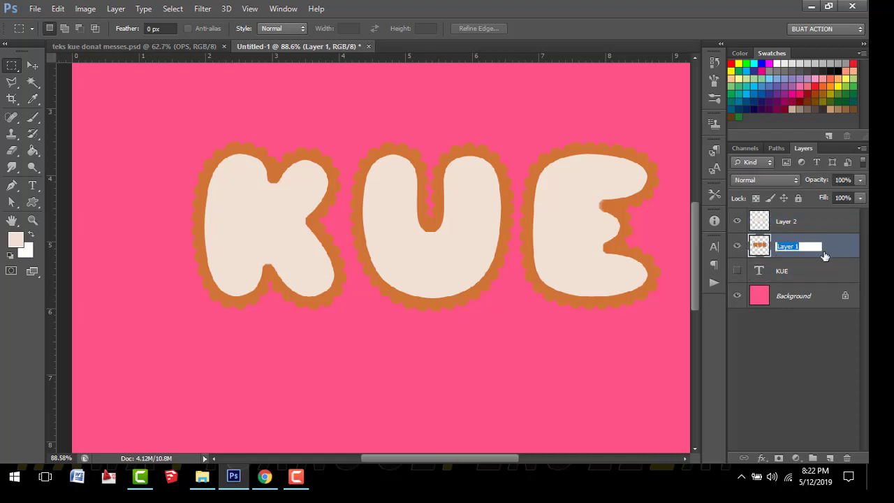
pyautogui.press('Return')
# Add an Inner Bevel & Emboss effect to Layer 1 with 286% depth and 7 px size.
pyautogui.rightClick(821, 249)
pyautogui.click(593, 73)
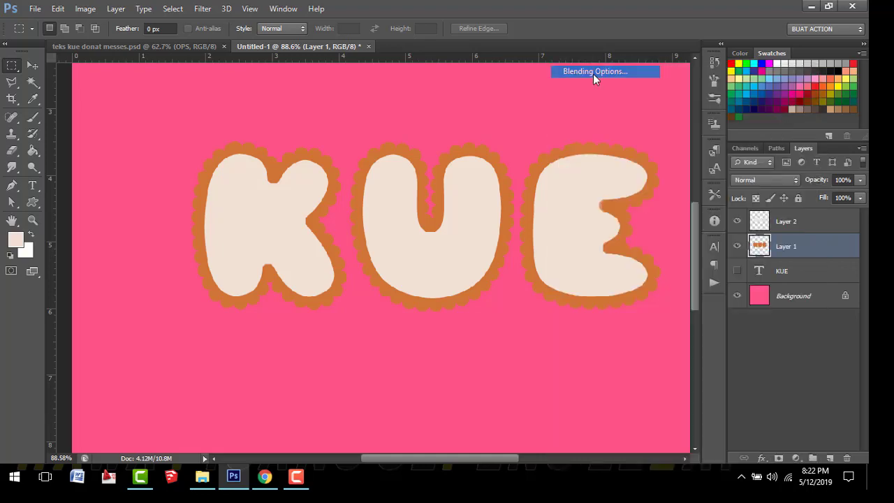
pyautogui.moveTo(507, 105)
pyautogui.mouseDown()
pyautogui.moveTo(530, 96)
pyautogui.moveTo(511, 109)
pyautogui.moveTo(498, 104)
pyautogui.mouseUp()
pyautogui.click(491, 160)
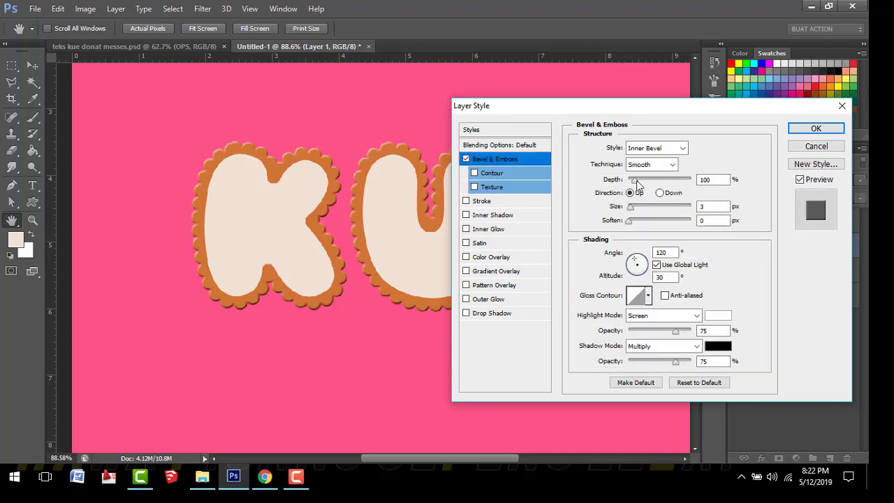
pyautogui.moveTo(636, 181); pyautogui.dragTo(636, 207)
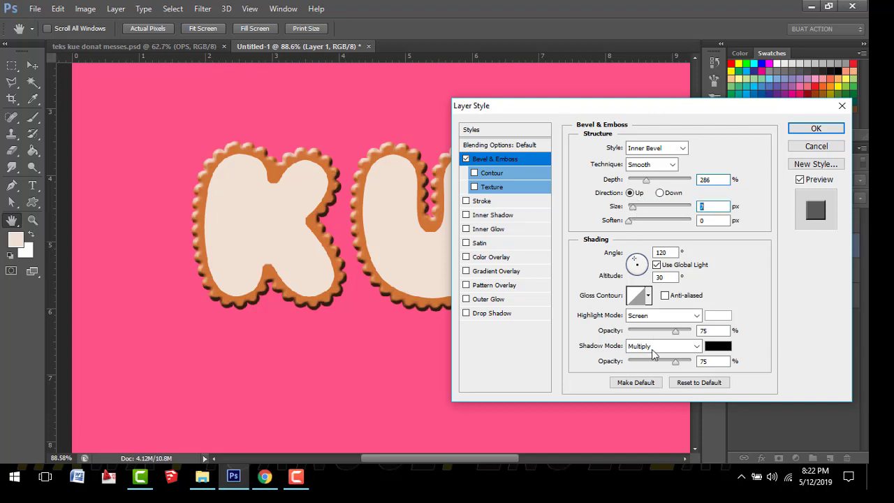
# Set the bevel's shadow to a dark brown colour in Linear Light mode at 13% opacity.
pyautogui.click(709, 350)
pyautogui.click(675, 258)
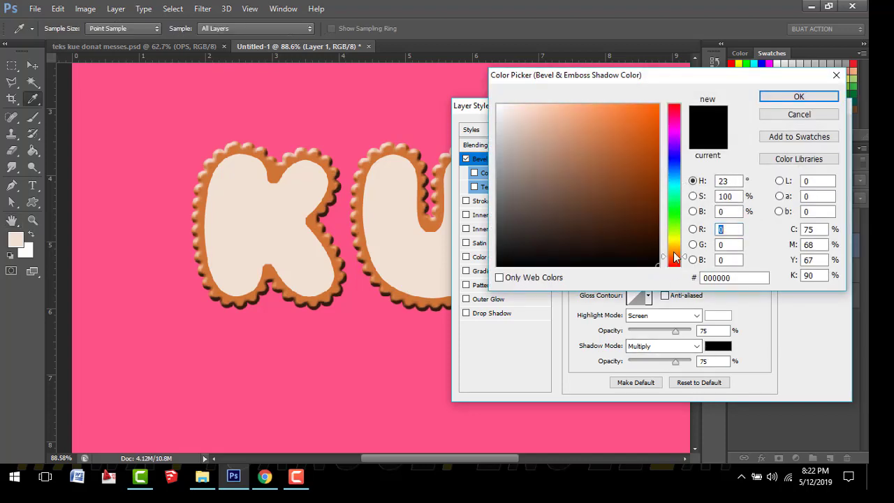
pyautogui.click(638, 227)
pyautogui.click(799, 96)
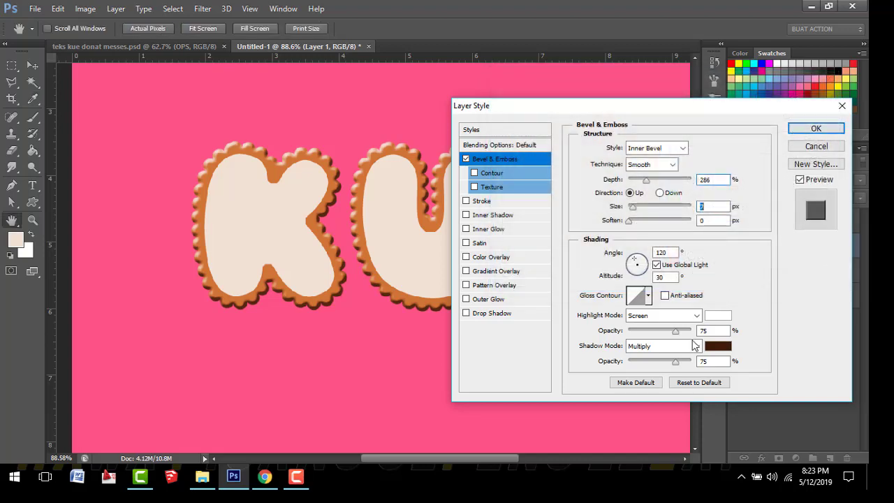
pyautogui.moveTo(673, 362); pyautogui.dragTo(648, 363)
pyautogui.click(686, 346)
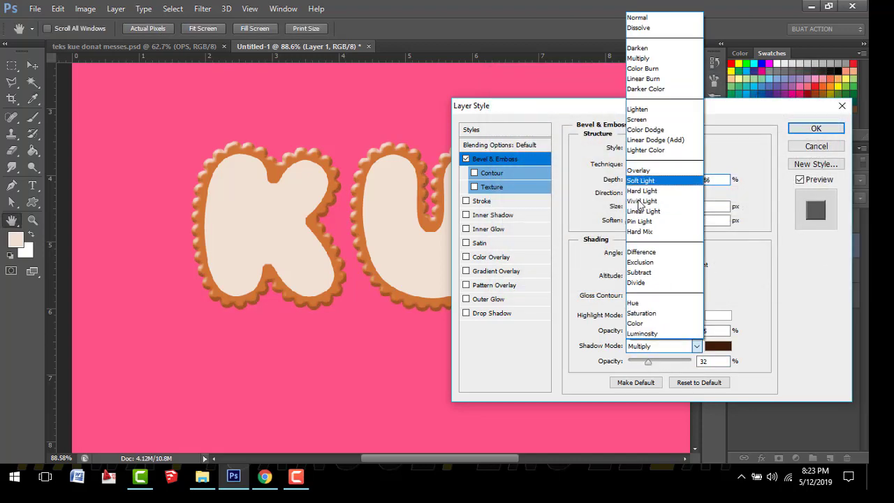
pyautogui.click(636, 213)
pyautogui.moveTo(648, 361); pyautogui.dragTo(638, 364)
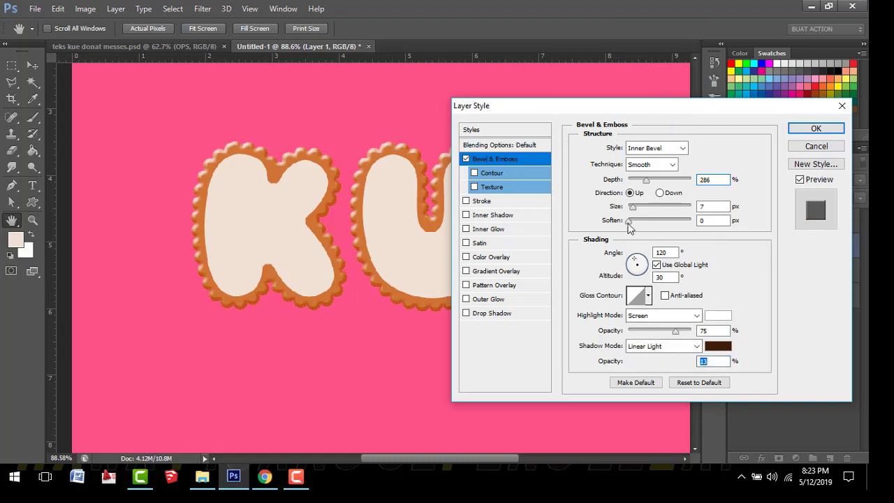
# Soften the bevel by 7 px and set its highlight to a light peach colour at 43% opacity.
pyautogui.moveTo(629, 223); pyautogui.dragTo(654, 223)
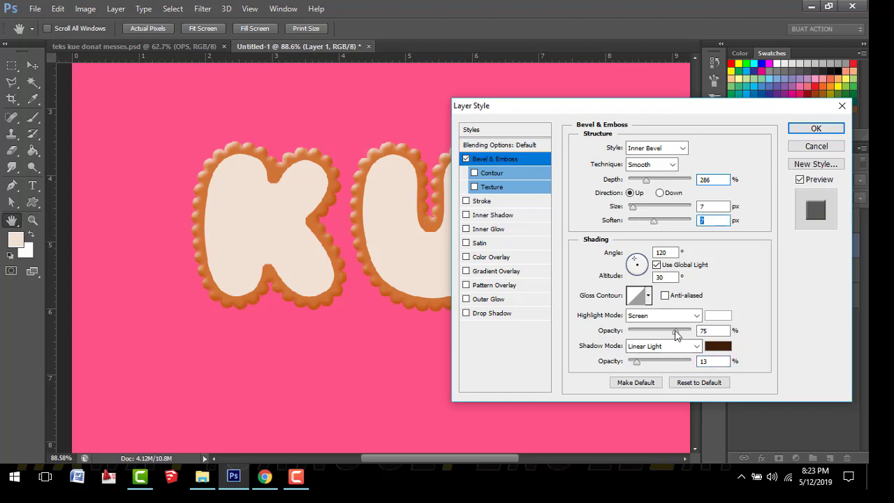
pyautogui.moveTo(676, 331); pyautogui.dragTo(675, 331)
pyautogui.click(718, 315)
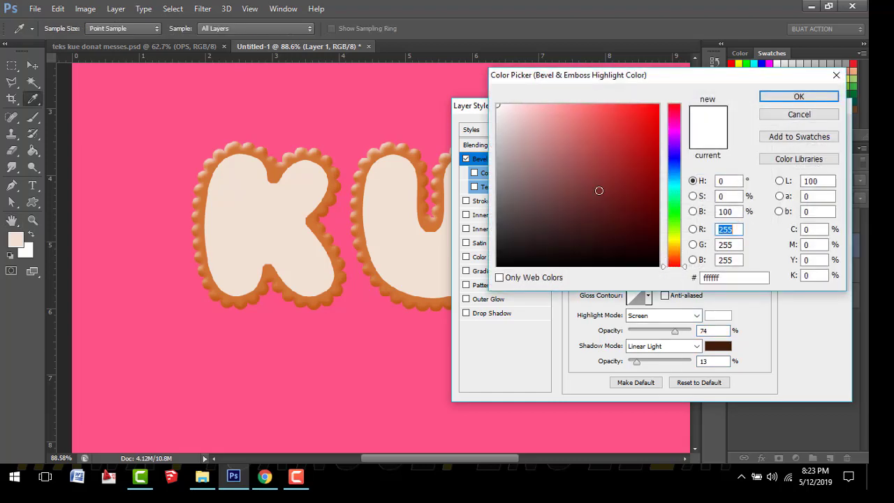
pyautogui.click(672, 254)
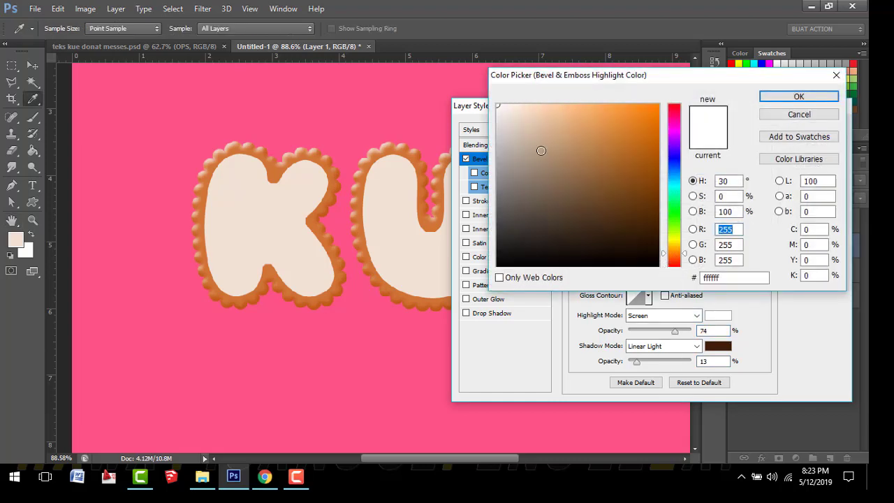
pyautogui.click(549, 114)
pyautogui.click(797, 96)
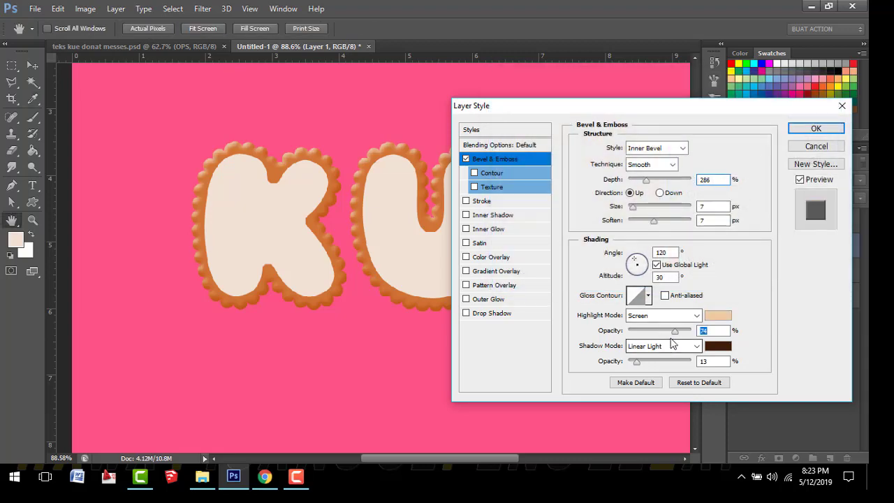
pyautogui.moveTo(672, 334); pyautogui.dragTo(655, 335)
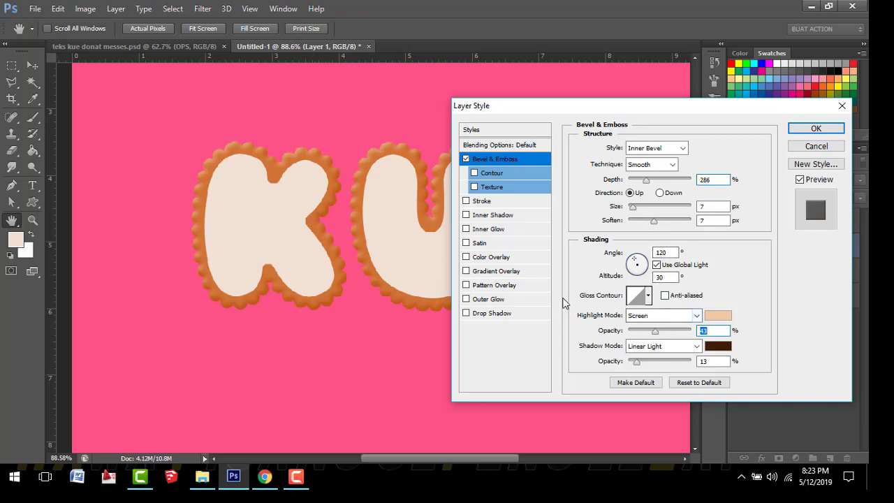
# Add a Pattern Overlay to Layer 1 using the coarse, mottled black-and-white pattern.
pyautogui.click(489, 285)
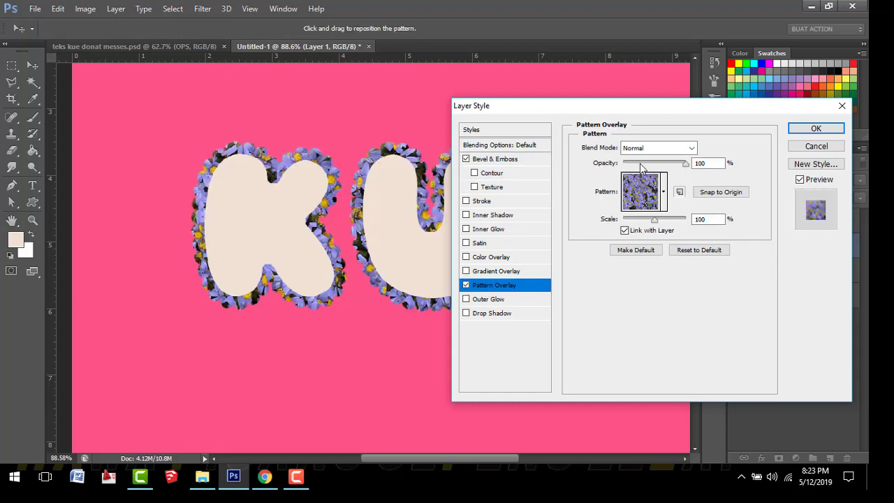
pyautogui.click(663, 192)
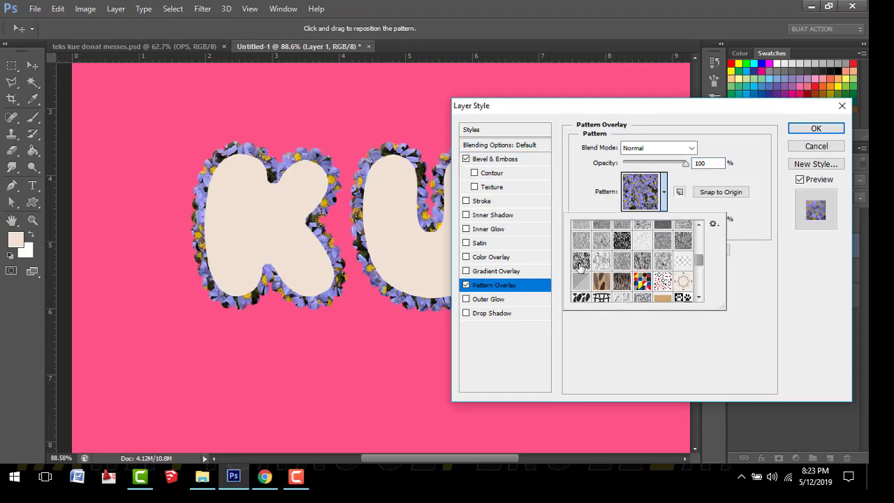
pyautogui.click(581, 261)
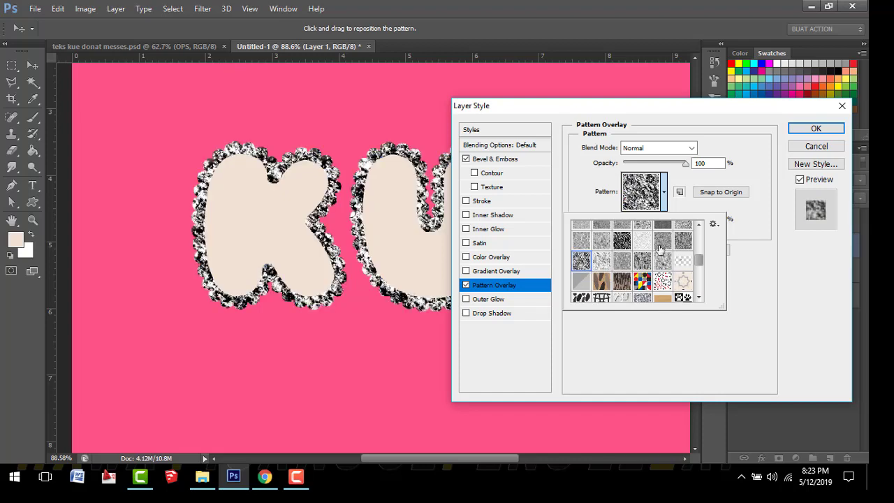
pyautogui.click(756, 237)
# Set the pattern overlay's blend mode to Multiply, opacity to 10% and scale to 50%.
pyautogui.click(678, 148)
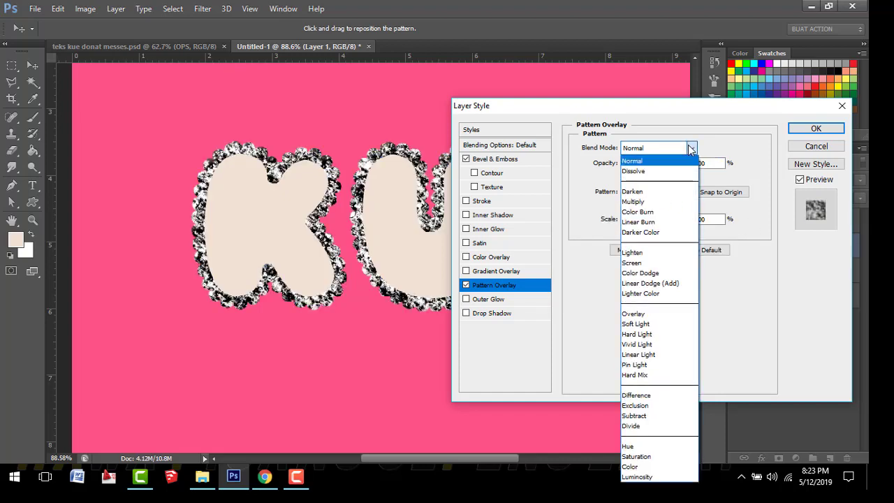
pyautogui.click(652, 203)
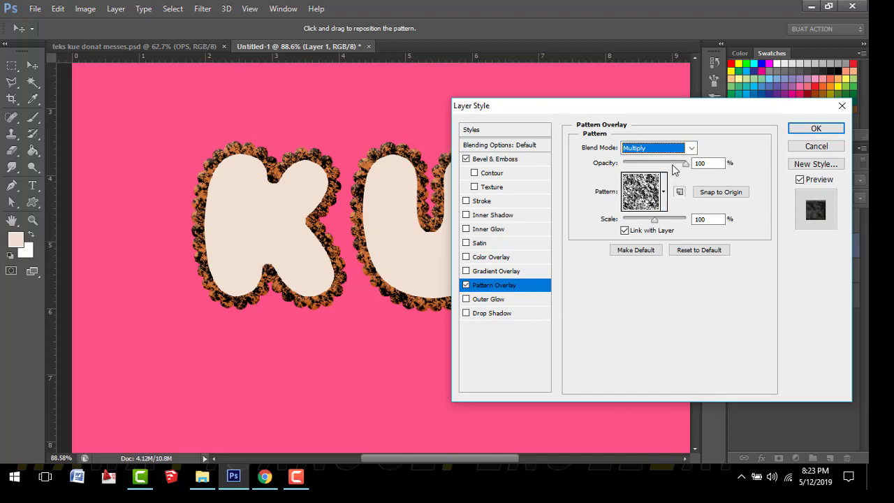
pyautogui.moveTo(685, 163); pyautogui.dragTo(636, 174)
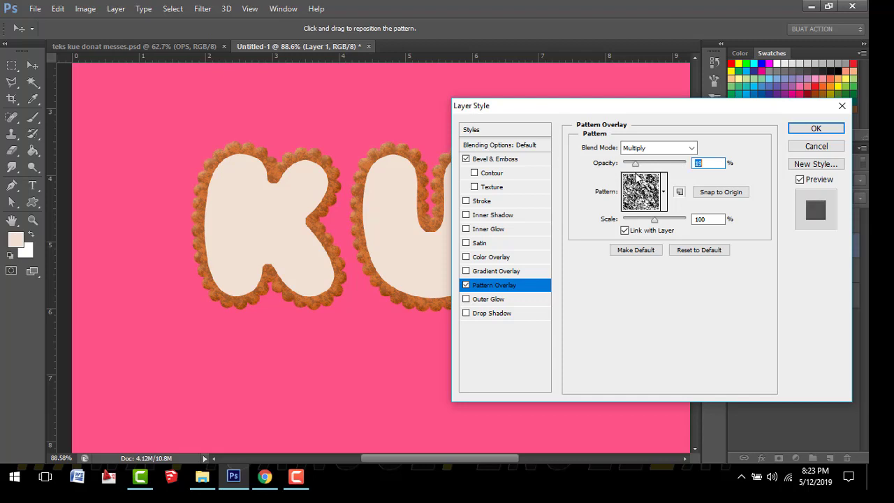
pyautogui.write('20')
pyautogui.write('10')
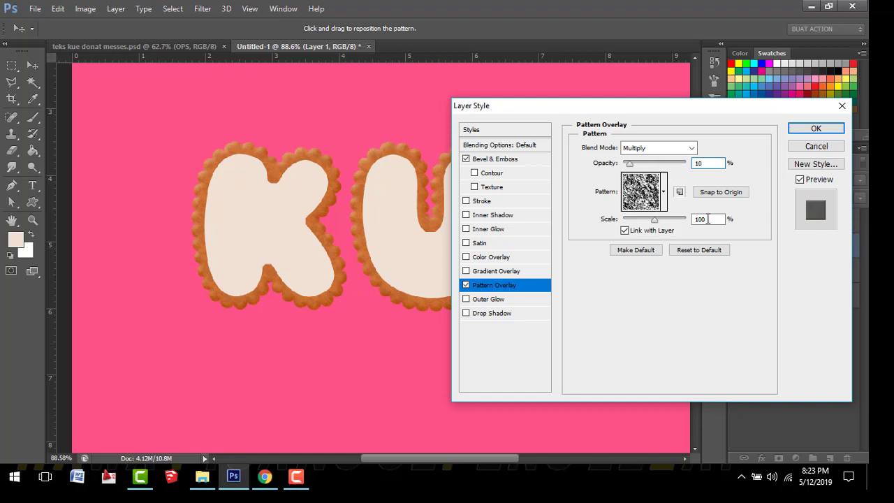
pyautogui.moveTo(707, 219); pyautogui.dragTo(671, 218)
pyautogui.write('50')
# Try a bevel texture with the coarse mottled black-and-white pattern at 10% scale and +55% depth.
pyautogui.click(503, 161)
pyautogui.click(504, 188)
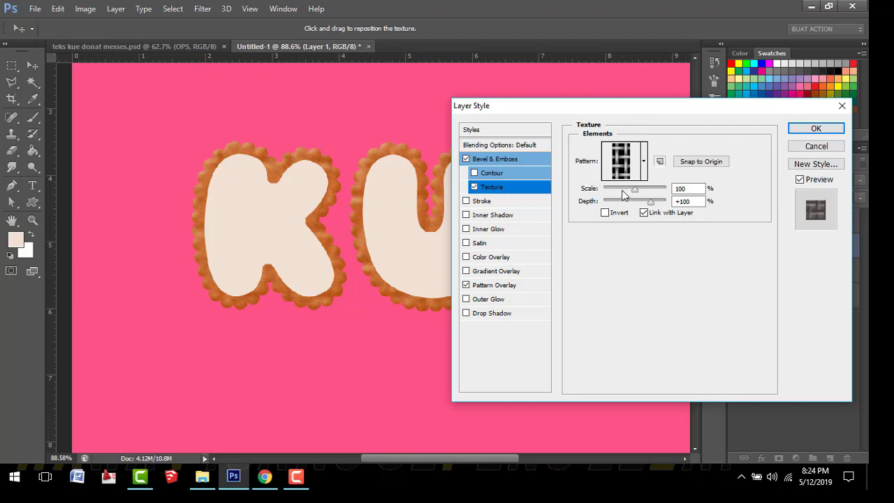
pyautogui.click(643, 167)
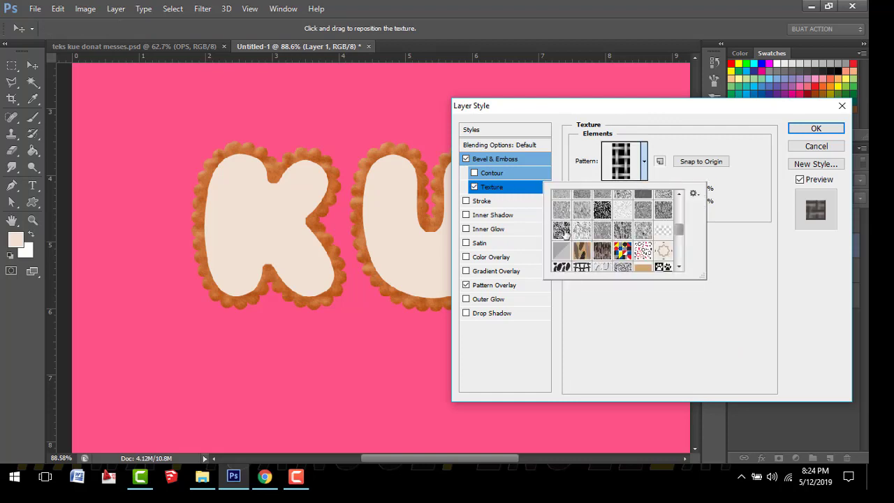
pyautogui.click(562, 232)
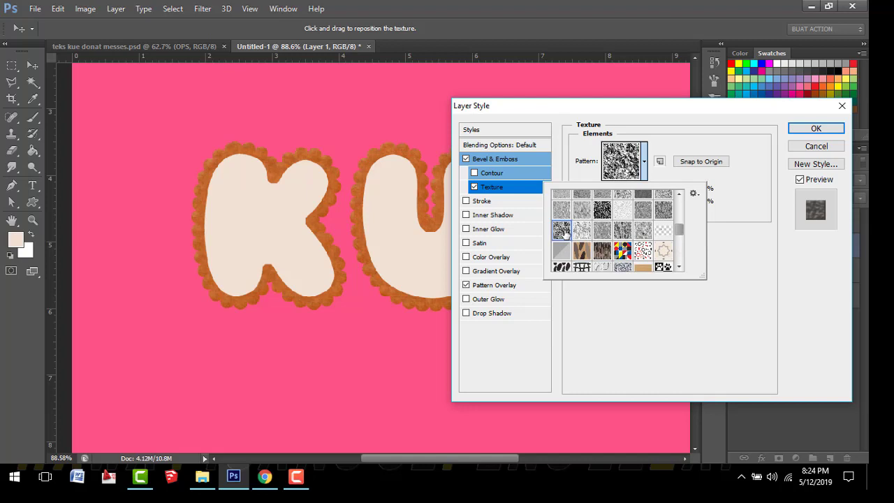
pyautogui.click(739, 243)
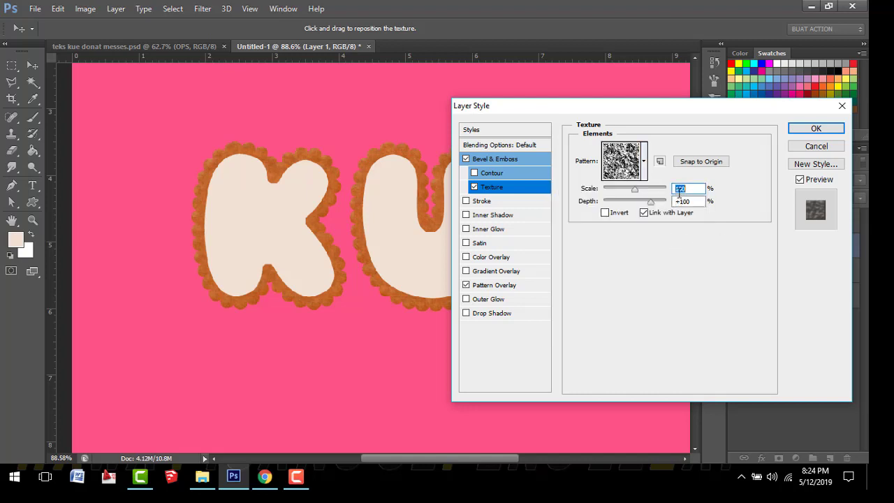
pyautogui.write('10')
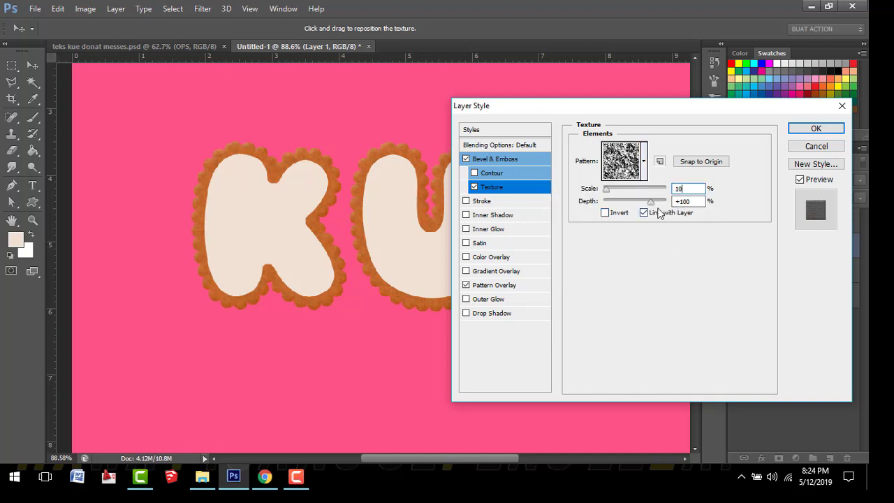
pyautogui.moveTo(652, 203)
pyautogui.mouseDown()
pyautogui.moveTo(615, 202)
pyautogui.moveTo(647, 202)
pyautogui.mouseUp()
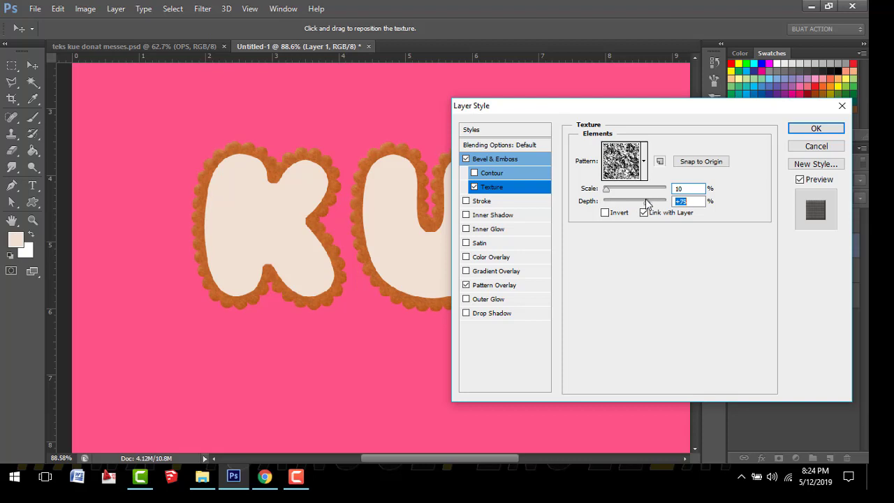
pyautogui.click(475, 188)
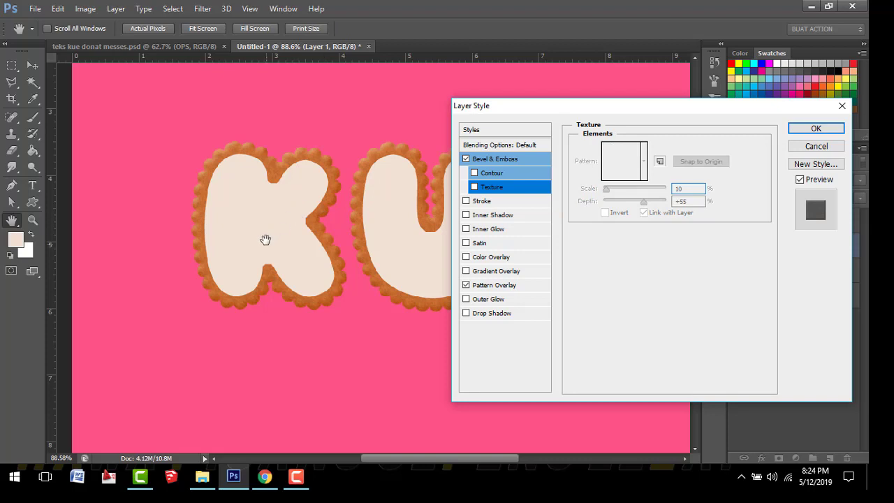
# Apply the Bevel & Emboss and Pattern Overlay layer style to Layer 1.
pyautogui.click(808, 132)
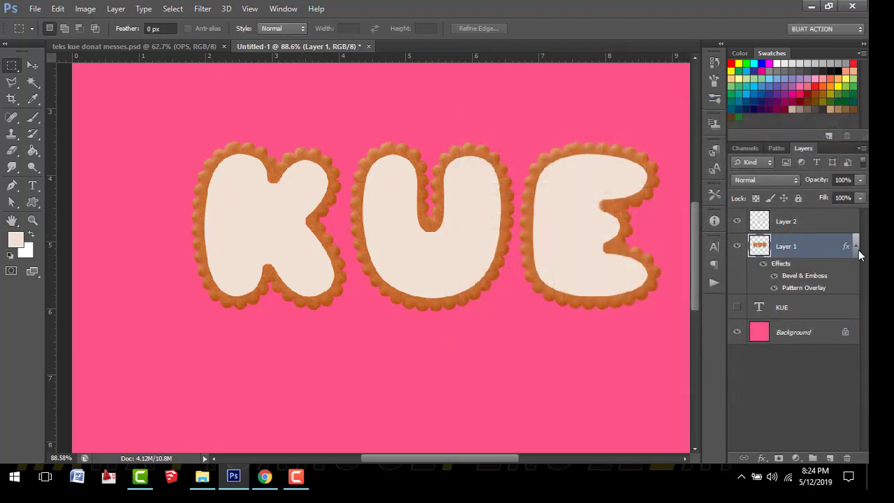
# Duplicate Layer 1 under the default copy name and set the duplicate's fill to 0%.
pyautogui.click(857, 247)
pyautogui.rightClick(815, 247)
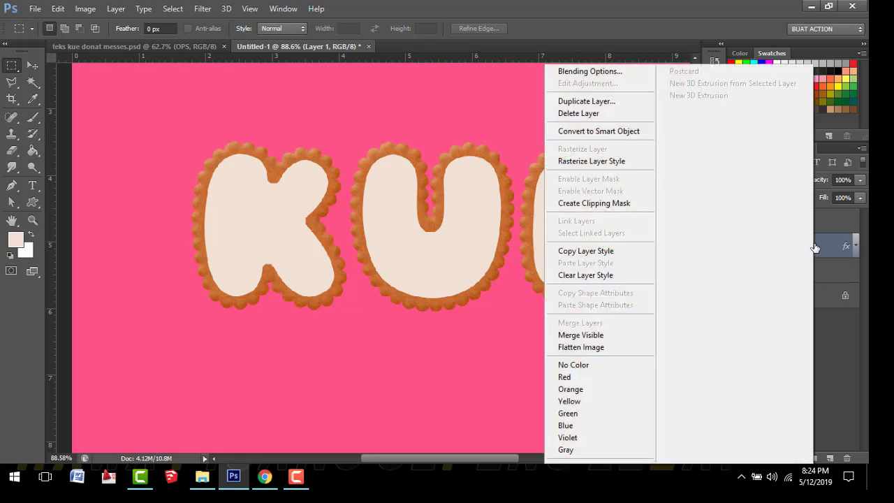
pyautogui.click(600, 103)
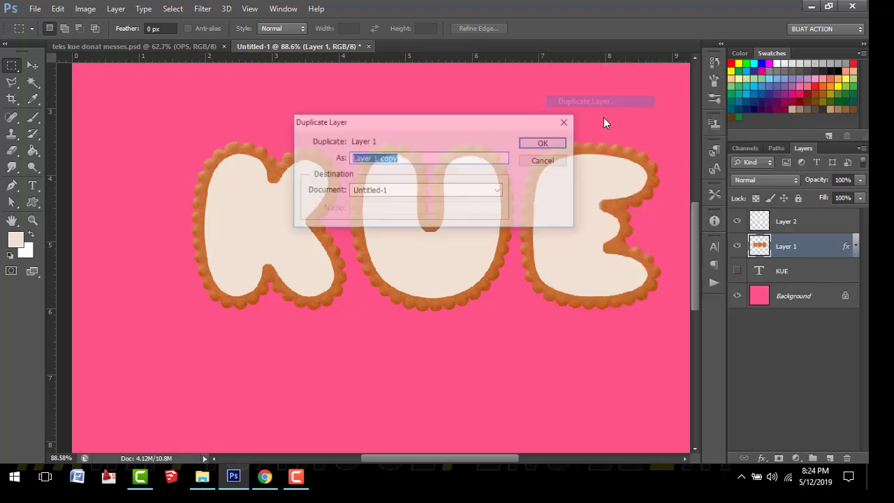
pyautogui.click(544, 144)
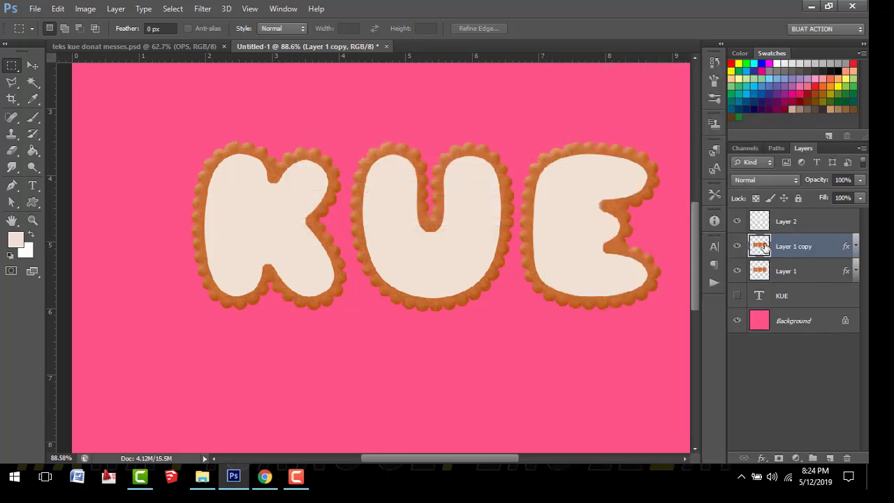
pyautogui.click(860, 198)
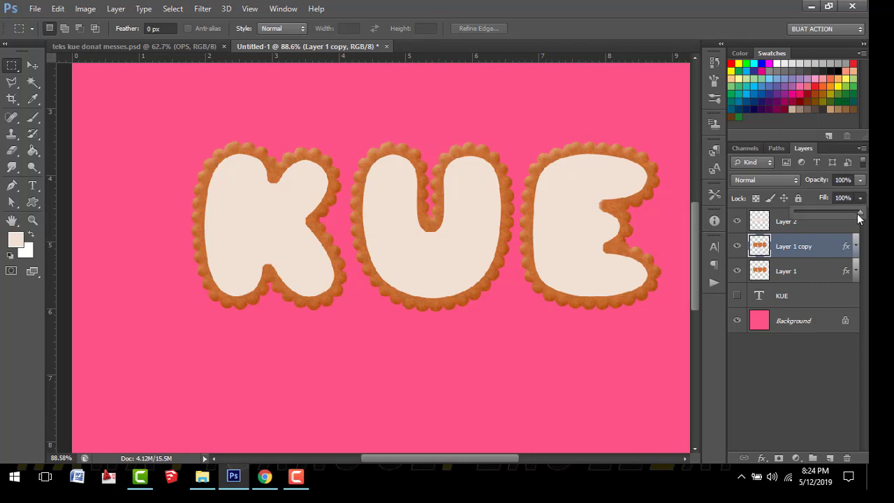
pyautogui.moveTo(858, 212); pyautogui.dragTo(765, 224)
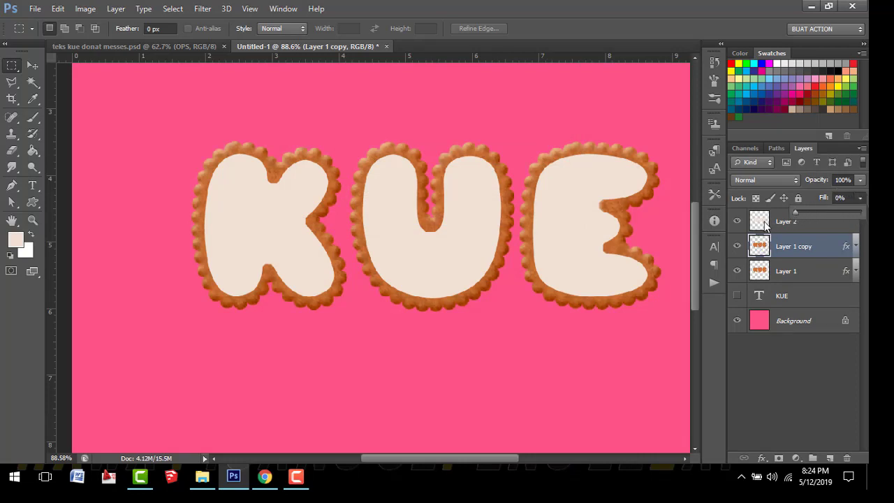
# Turn off the Pattern Overlay on Layer 1 copy and set its Bevel & Emboss soften to 0 px.
pyautogui.rightClick(828, 251)
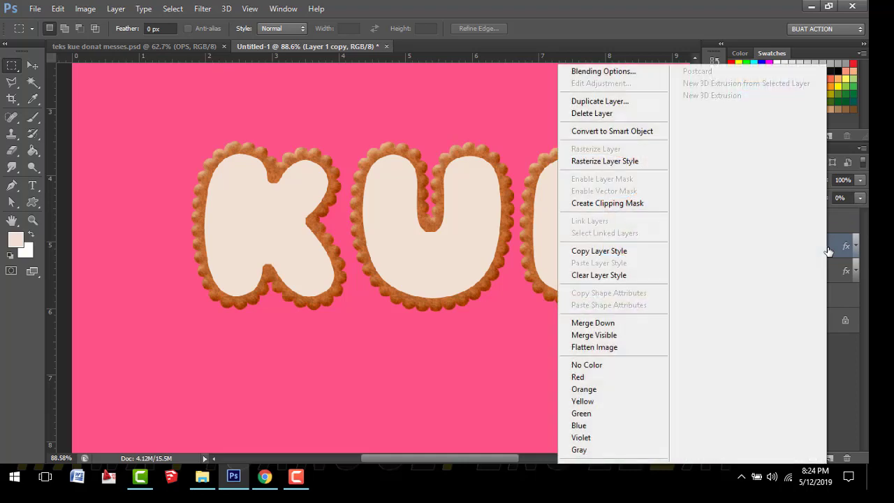
pyautogui.click(607, 74)
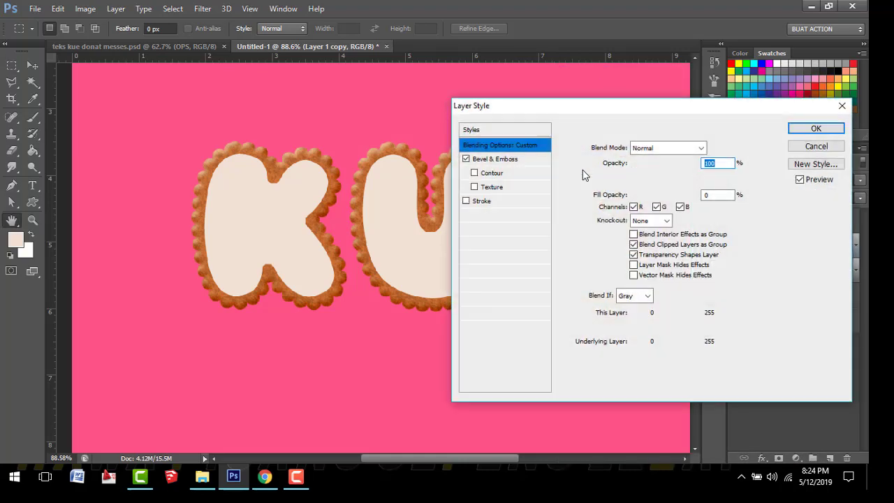
pyautogui.click(466, 286)
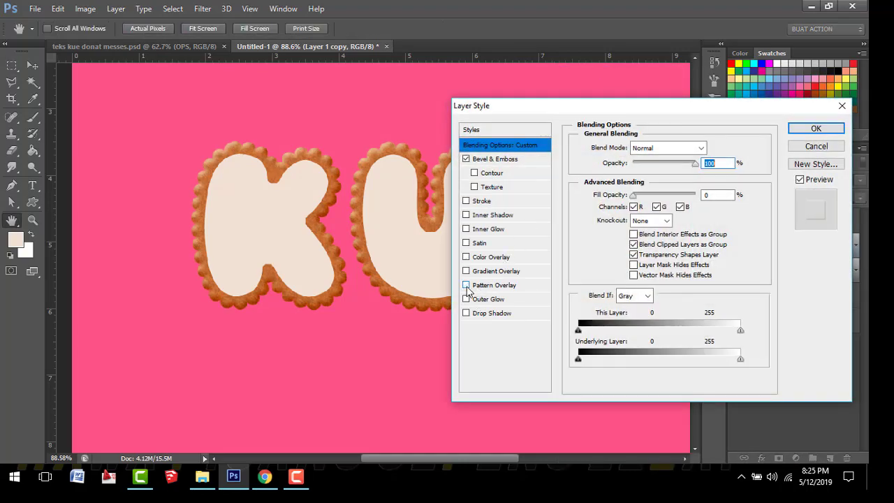
pyautogui.click(500, 161)
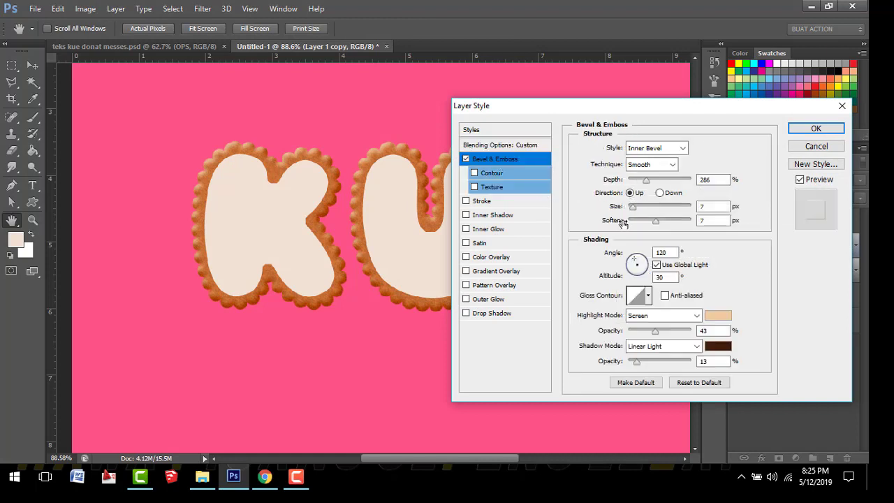
pyautogui.moveTo(657, 222); pyautogui.dragTo(613, 225)
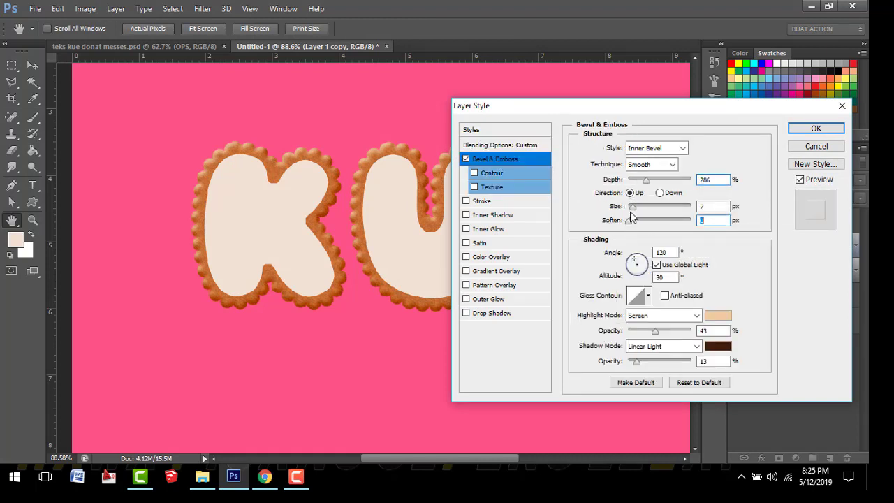
# Add the coarse mottled black-and-white texture to the copy's bevel at 10% scale, with the depth reduced to almost zero.
pyautogui.click(520, 187)
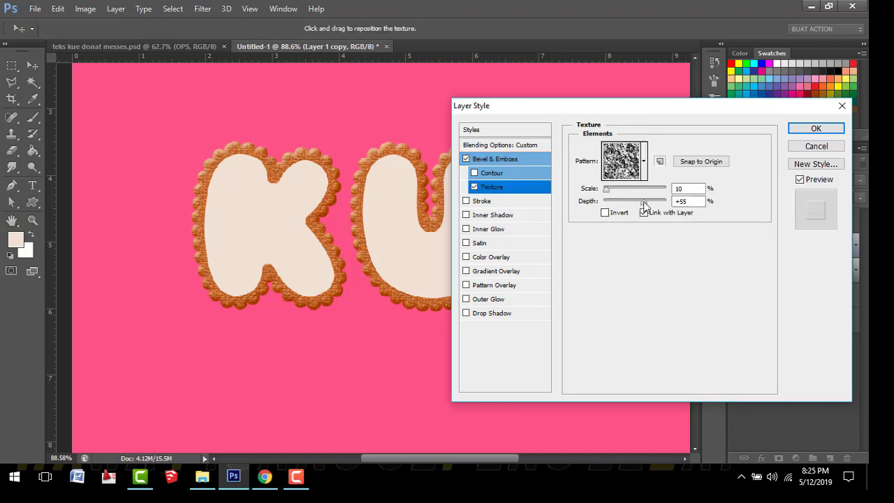
pyautogui.moveTo(644, 204); pyautogui.dragTo(634, 208)
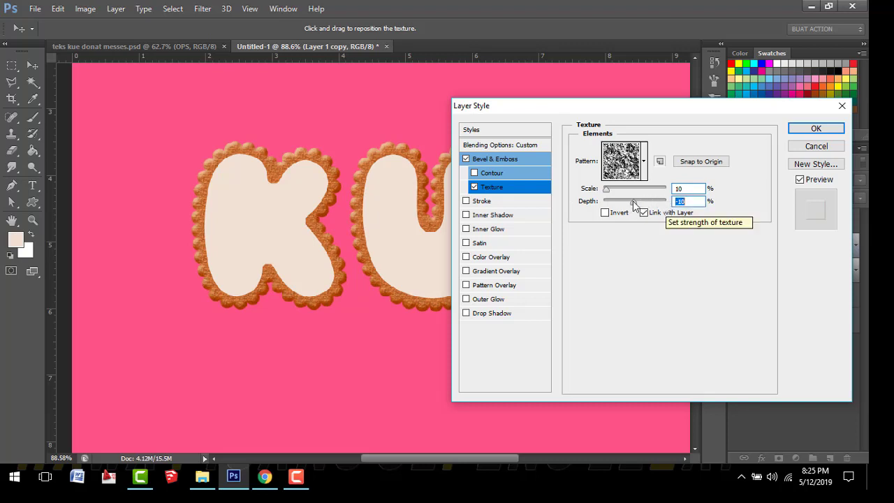
pyautogui.moveTo(634, 204); pyautogui.dragTo(636, 206)
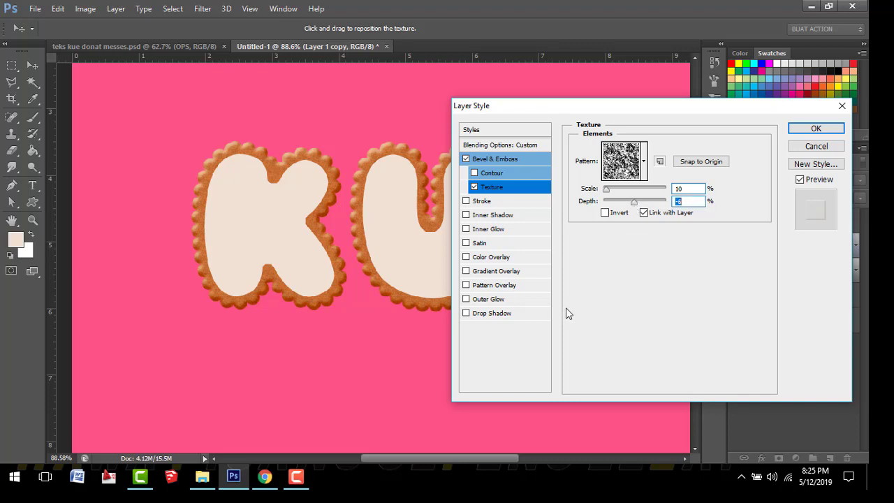
# Set the copy's bevel to 9 px size, 83% depth, 21% highlight opacity and 28% shadow opacity, and apply the style.
pyautogui.click(512, 160)
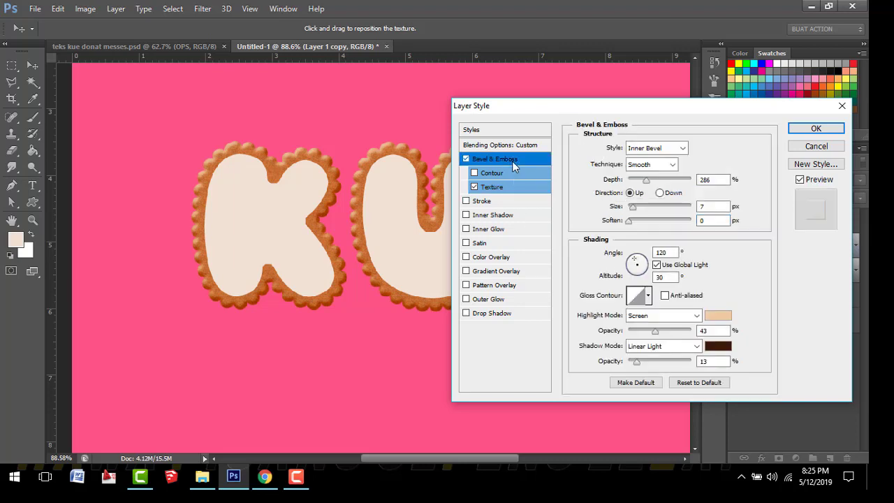
pyautogui.moveTo(632, 207)
pyautogui.mouseDown()
pyautogui.moveTo(647, 207)
pyautogui.moveTo(634, 209)
pyautogui.mouseUp()
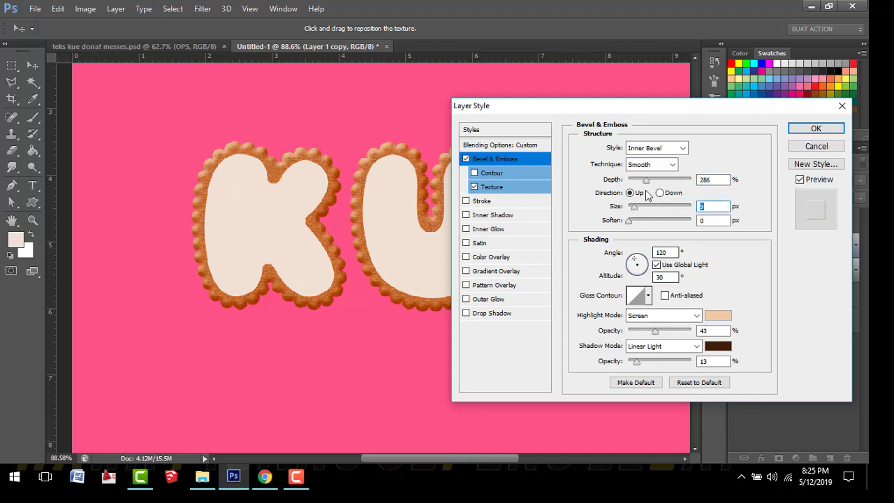
pyautogui.moveTo(647, 183); pyautogui.dragTo(634, 182)
pyautogui.moveTo(654, 331)
pyautogui.mouseDown()
pyautogui.moveTo(635, 330)
pyautogui.moveTo(642, 330)
pyautogui.mouseUp()
pyautogui.moveTo(636, 362)
pyautogui.mouseDown()
pyautogui.moveTo(655, 361)
pyautogui.moveTo(646, 360)
pyautogui.mouseUp()
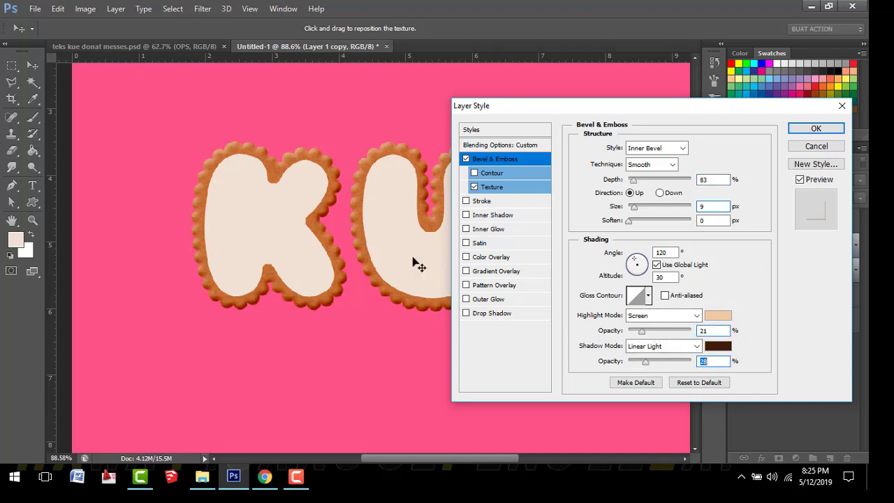
pyautogui.click(805, 129)
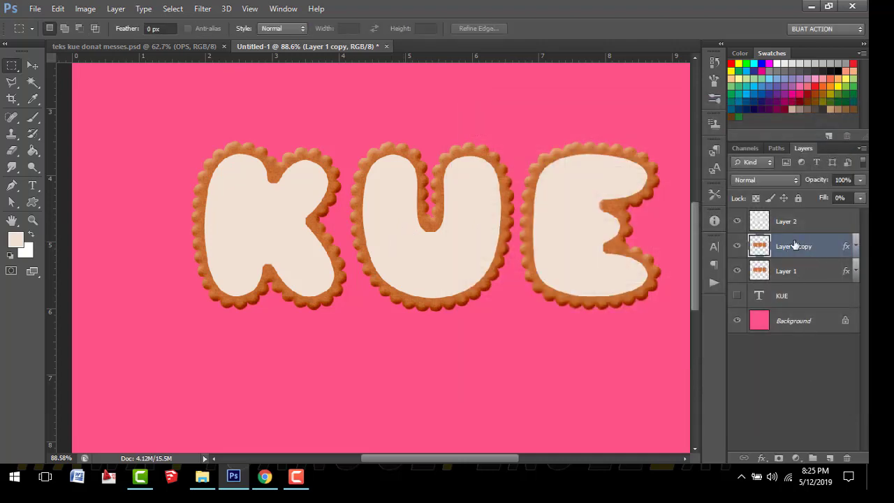
# Add a smooth Inner Bevel to the cream Layer 2 with 18 px size and 337% depth.
pyautogui.click(810, 224)
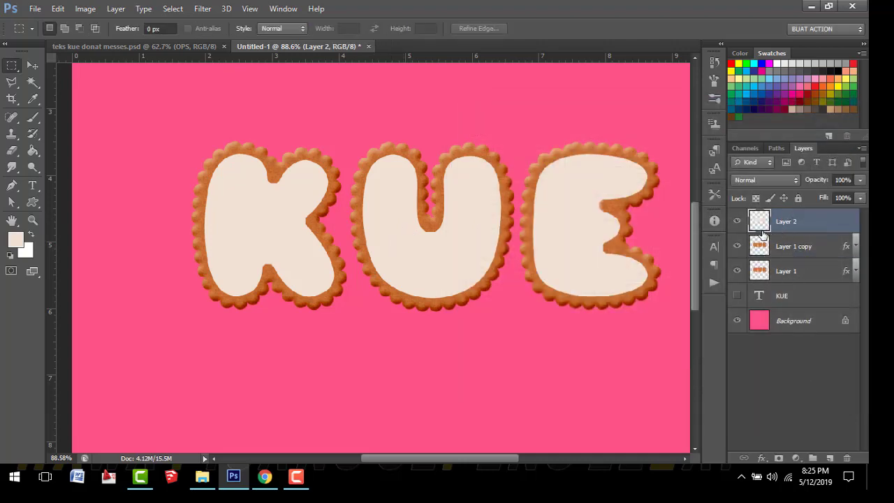
pyautogui.click(738, 222)
pyautogui.rightClick(826, 225)
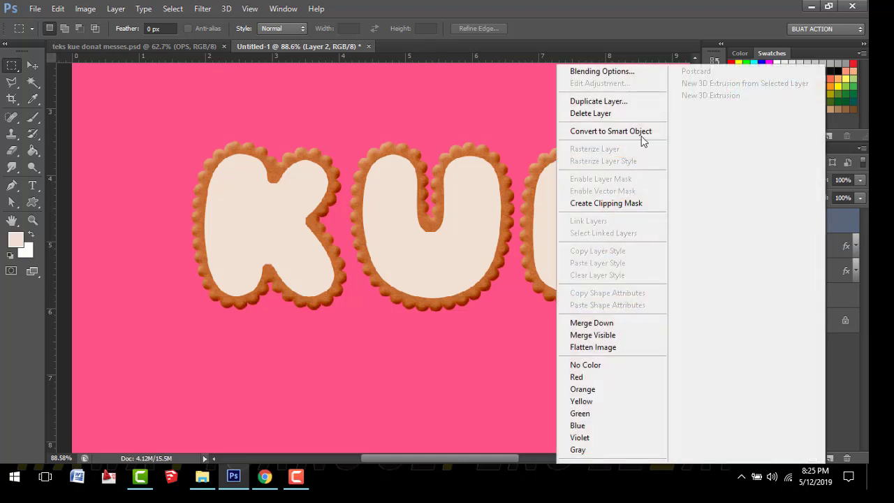
pyautogui.click(602, 70)
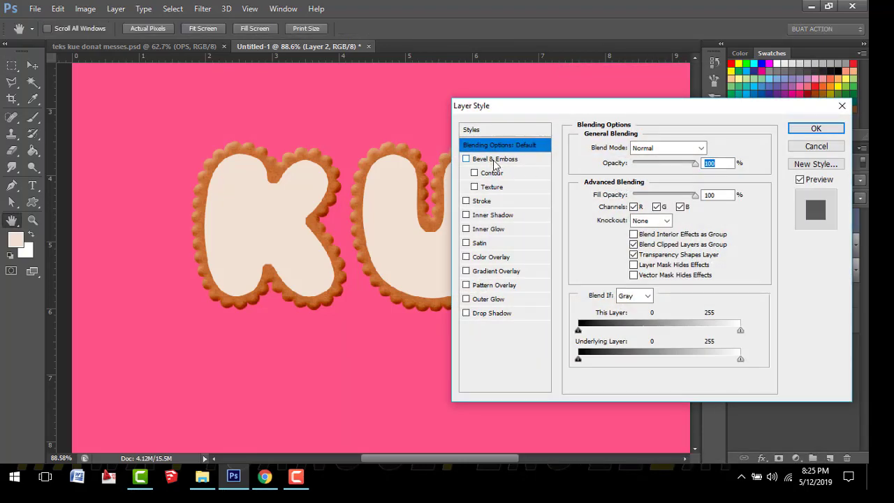
pyautogui.click(494, 160)
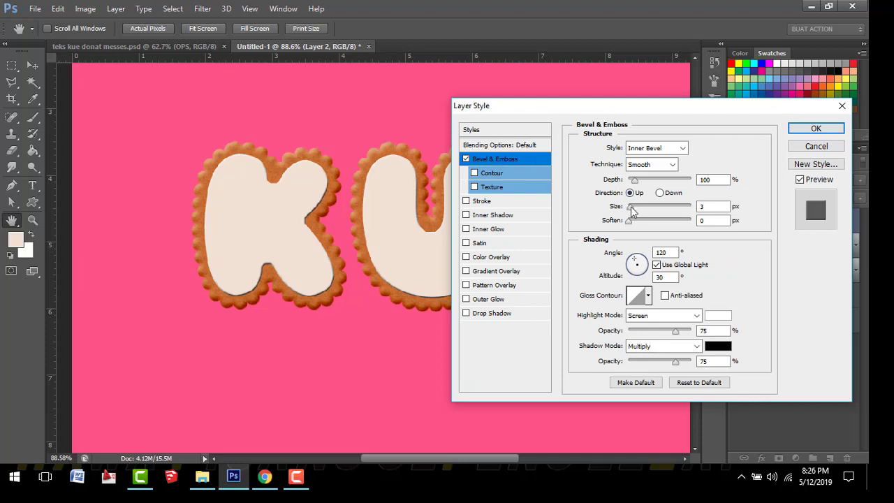
pyautogui.moveTo(631, 209); pyautogui.dragTo(649, 179)
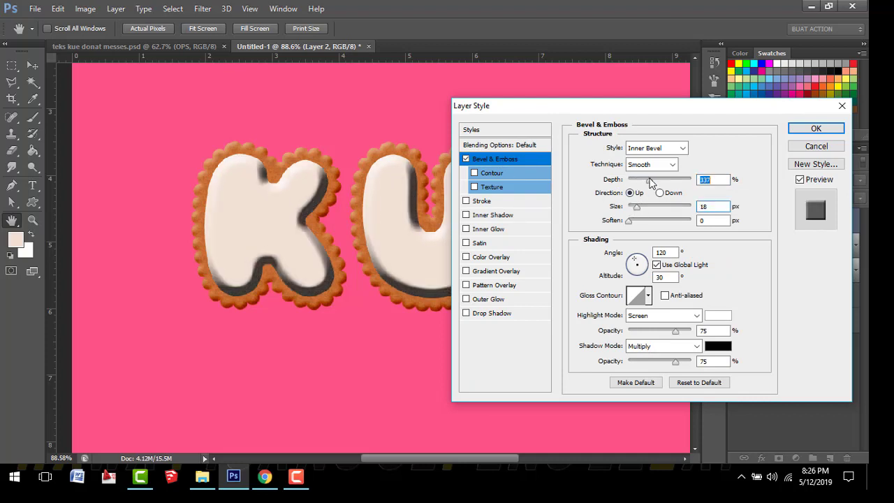
# Set Layer 2's bevel shadow opacity to 16%, soften to 7 px and highlight opacity to 58%.
pyautogui.click(640, 362)
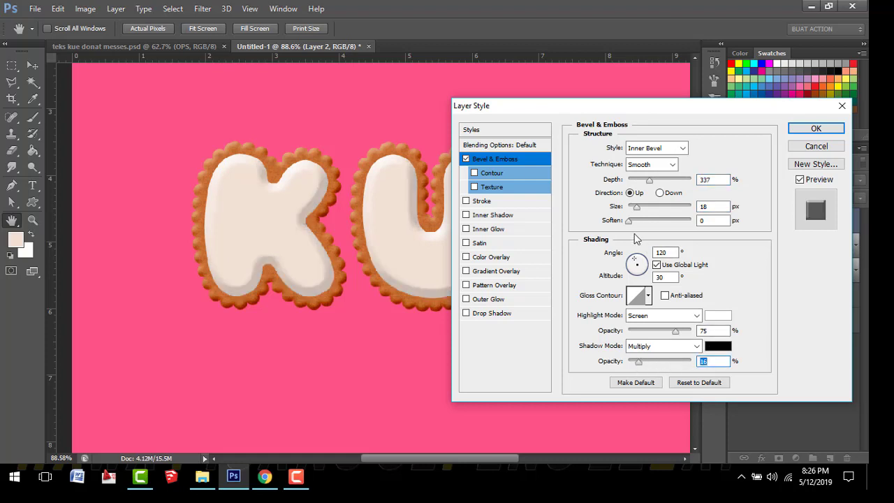
pyautogui.moveTo(630, 224); pyautogui.dragTo(655, 227)
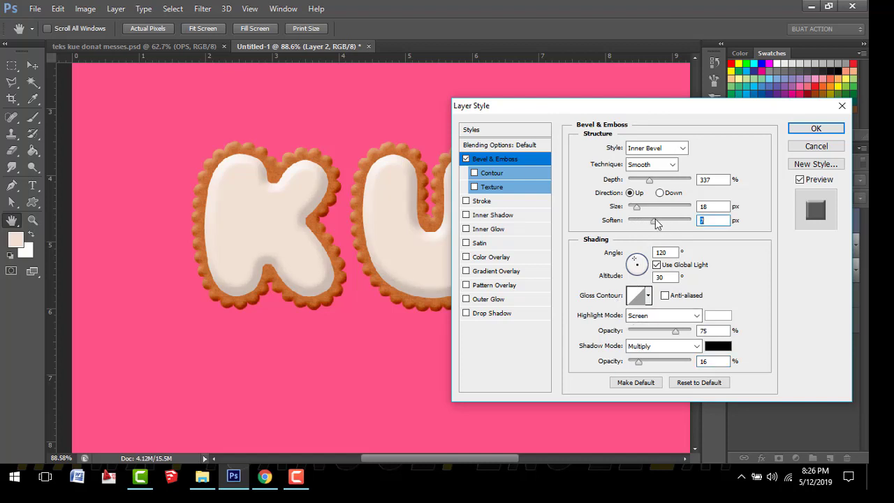
pyautogui.moveTo(675, 334); pyautogui.dragTo(665, 332)
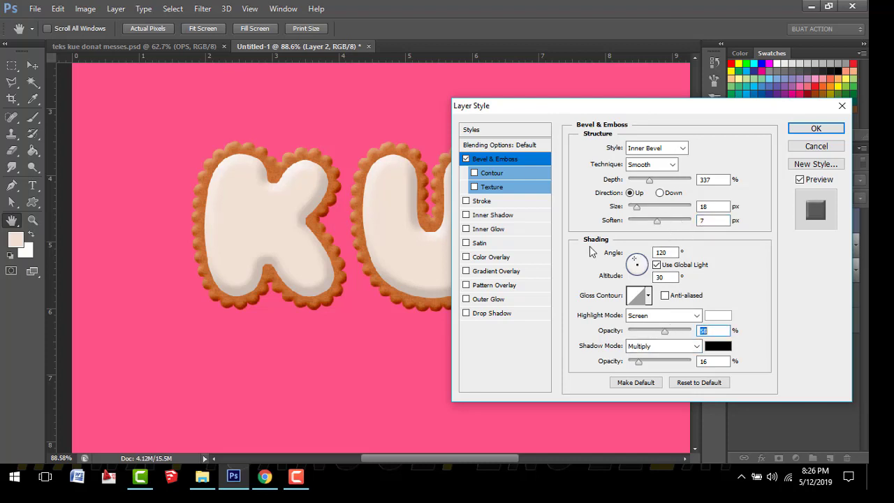
# Add a Pattern Overlay to Layer 2 using the light, fine-speckled white pattern.
pyautogui.click(516, 285)
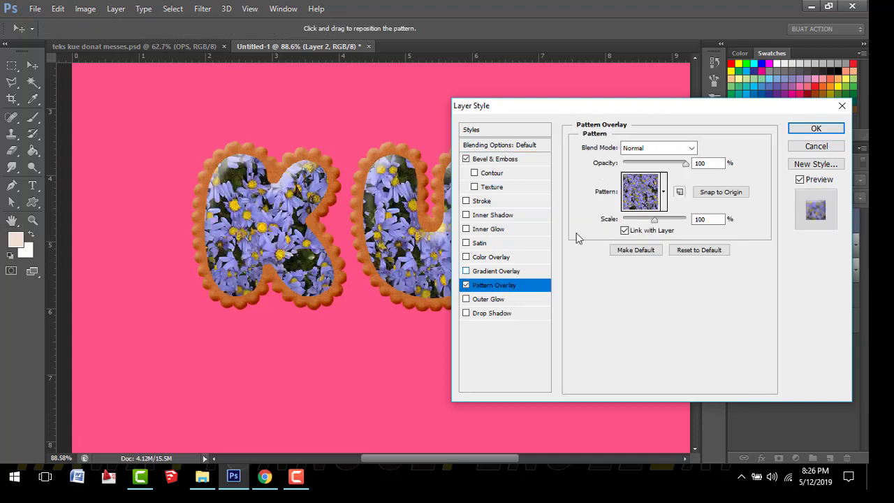
pyautogui.click(664, 192)
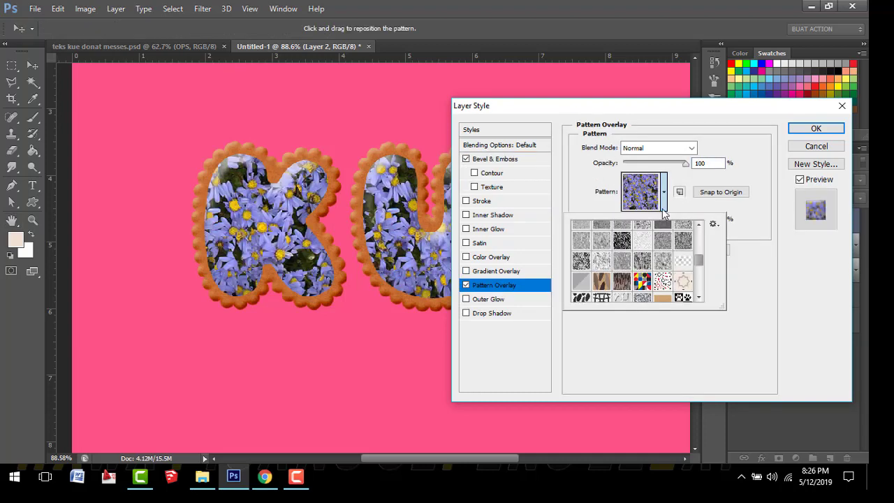
pyautogui.click(642, 241)
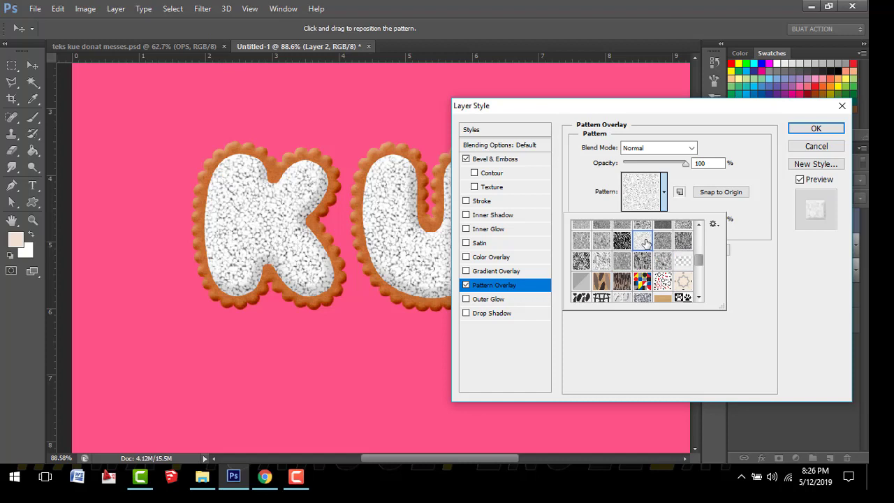
pyautogui.click(769, 252)
# Set Layer 2's pattern overlay to 40% scale with the Soft Light blend mode.
pyautogui.click(707, 219)
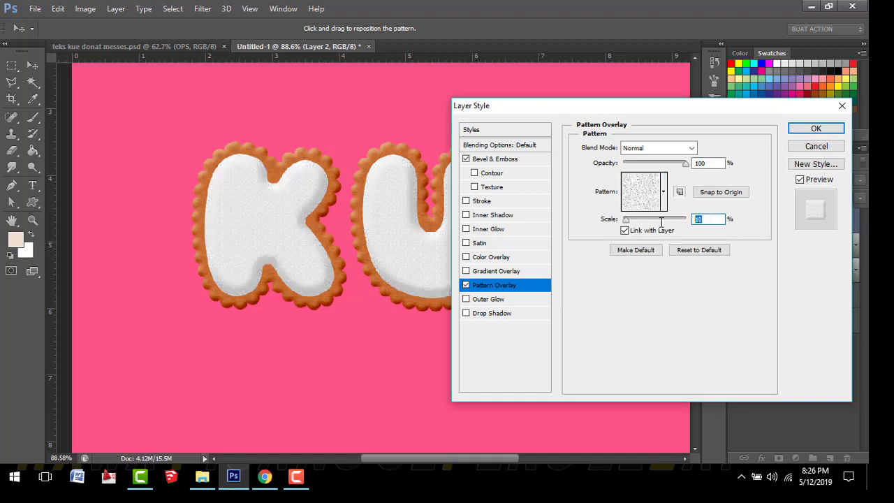
pyautogui.write('40')
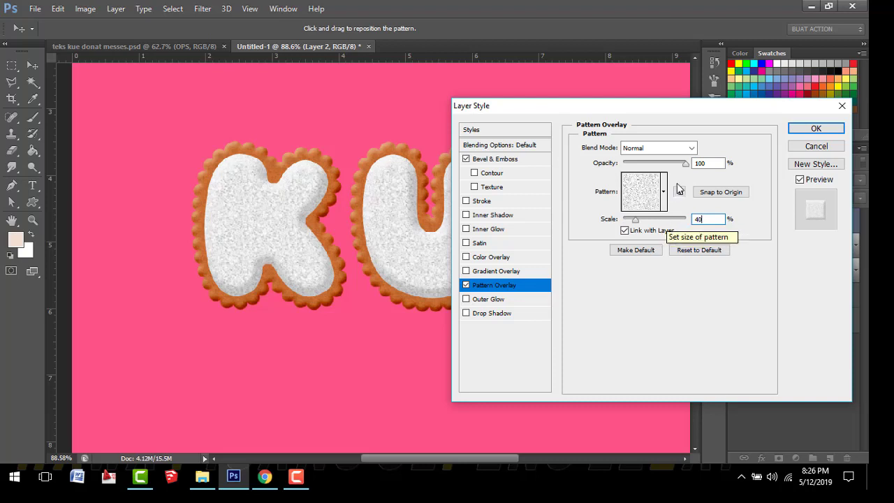
pyautogui.click(681, 150)
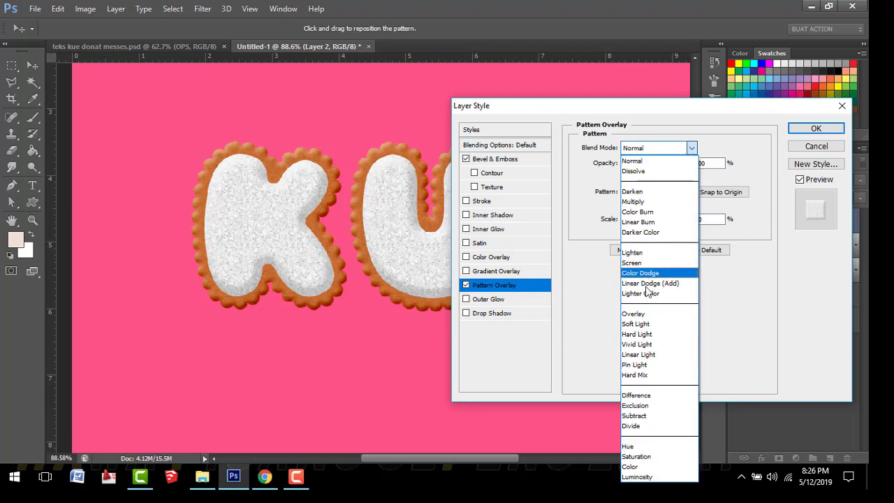
pyautogui.click(661, 326)
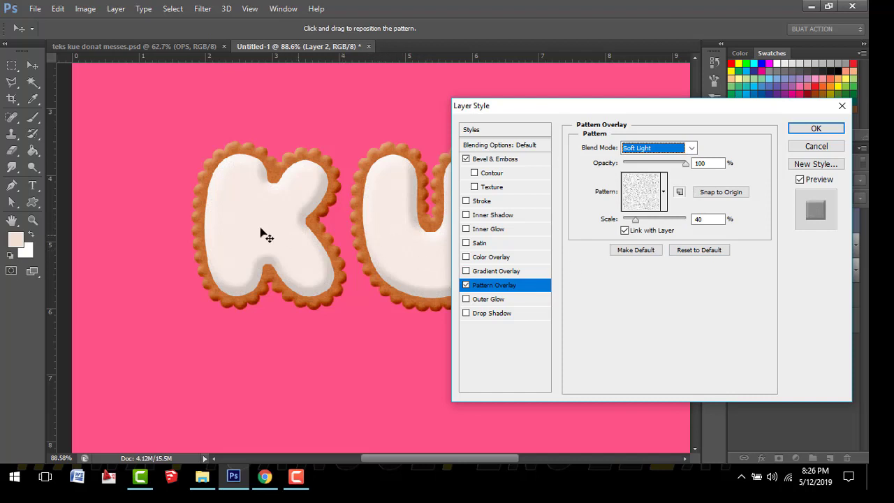
# Adjust Layer 2's bevel to 27 px size, 11 px soften and 19% shadow opacity, and apply the style.
pyautogui.click(526, 162)
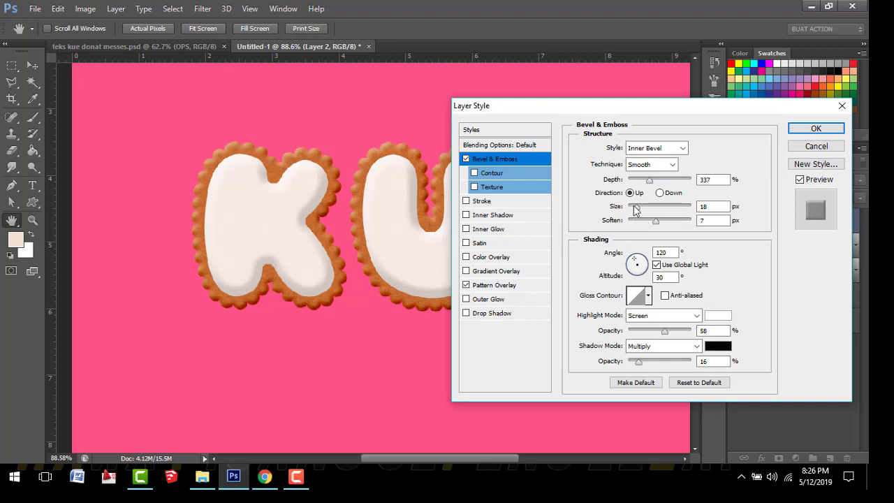
pyautogui.moveTo(635, 207); pyautogui.dragTo(671, 222)
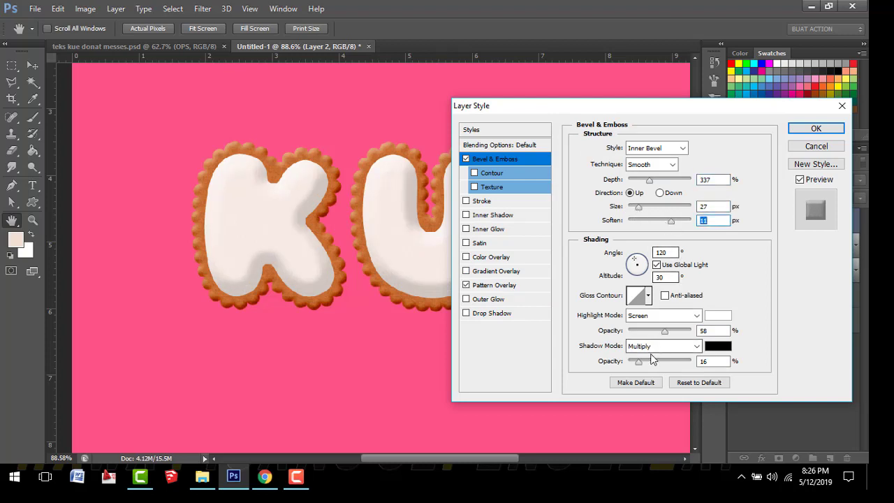
pyautogui.moveTo(638, 362); pyautogui.dragTo(644, 365)
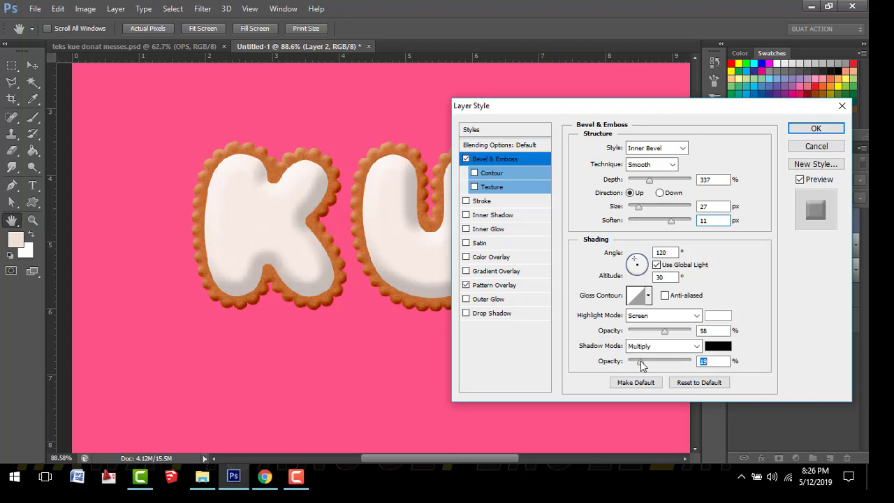
pyautogui.click(815, 129)
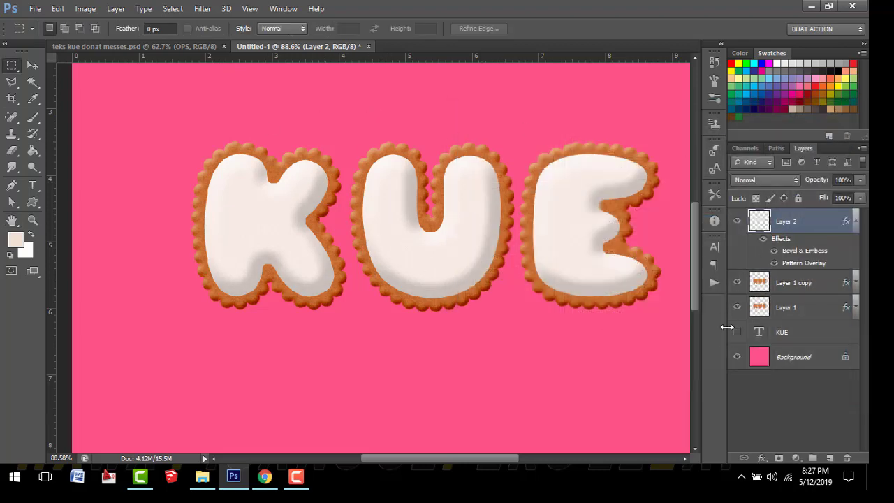
# Duplicate Layer 2 and set the copy's fill to 0%.
pyautogui.rightClick(819, 223)
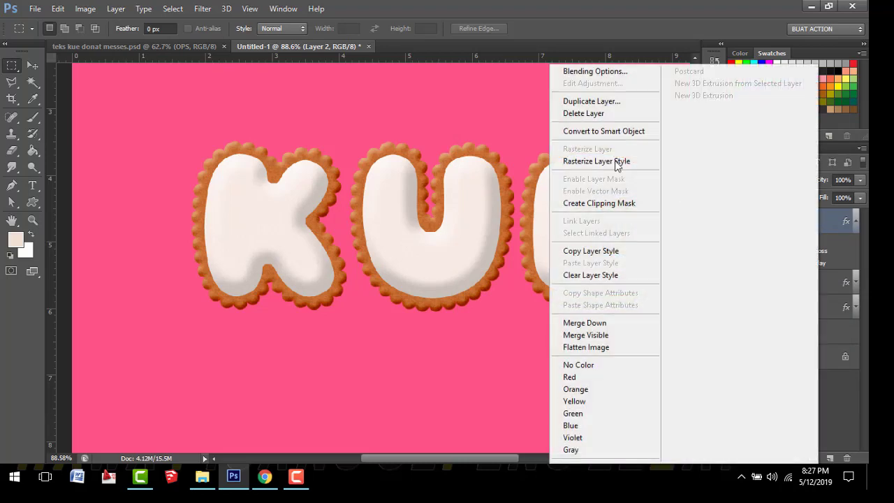
pyautogui.click(591, 102)
pyautogui.click(544, 145)
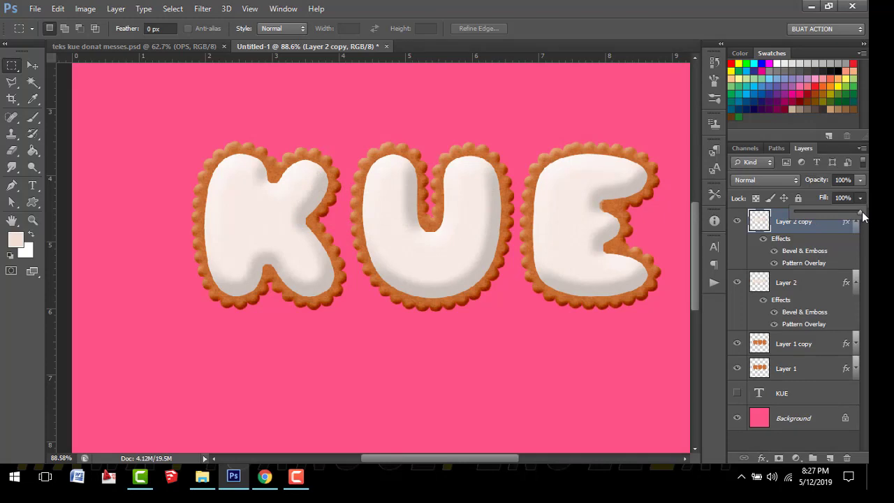
pyautogui.moveTo(862, 216); pyautogui.dragTo(759, 217)
pyautogui.click(829, 231)
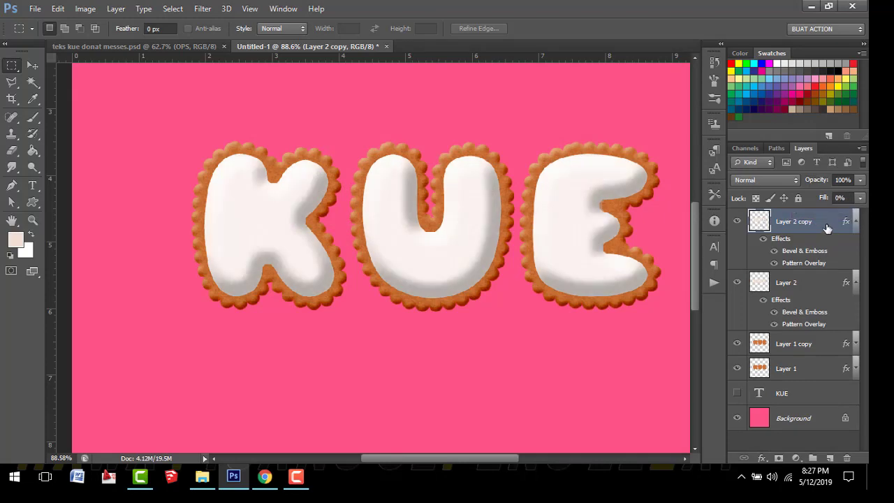
# Turn off the Layer 2 copy's Pattern Overlay and change its bevel style to Pillow Emboss.
pyautogui.rightClick(827, 228)
pyautogui.click(615, 72)
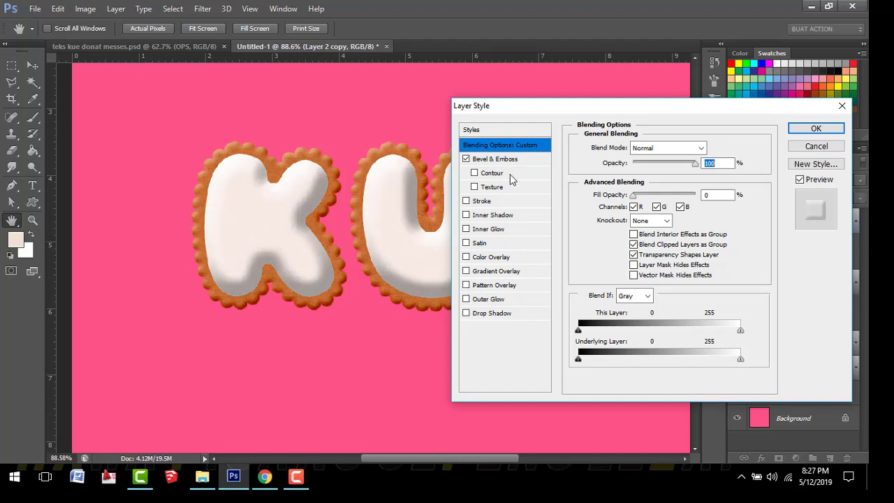
pyautogui.click(517, 159)
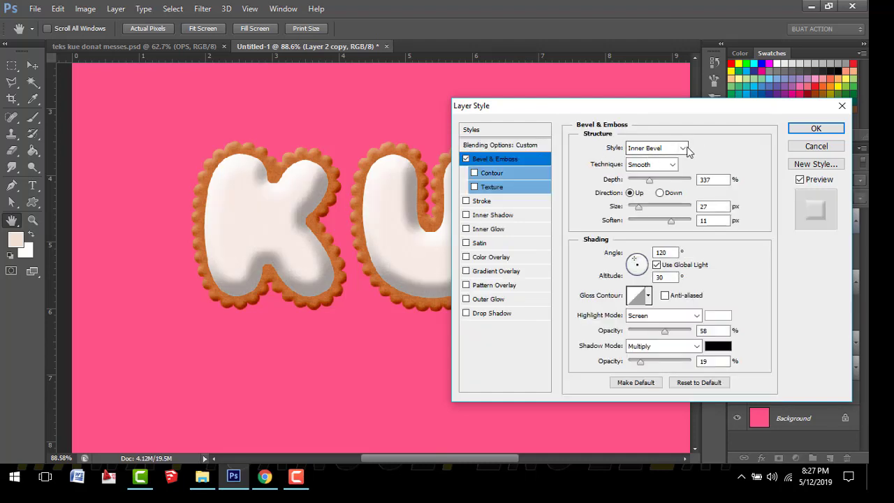
pyautogui.click(681, 148)
pyautogui.click(656, 189)
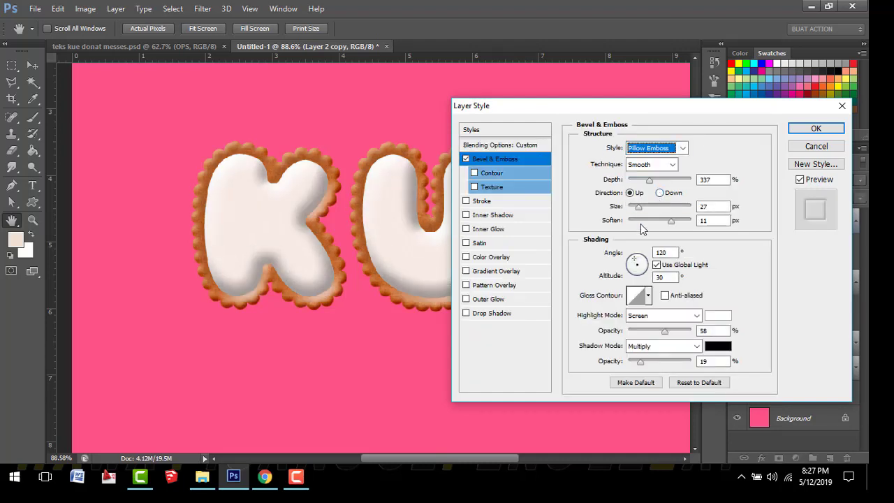
# Set the Layer 2 copy's bevel to 123% depth, 10 px size, 2 px soften and 40% highlight opacity.
pyautogui.moveTo(640, 209); pyautogui.dragTo(636, 212)
pyautogui.moveTo(650, 180); pyautogui.dragTo(632, 183)
pyautogui.moveTo(669, 222); pyautogui.dragTo(606, 222)
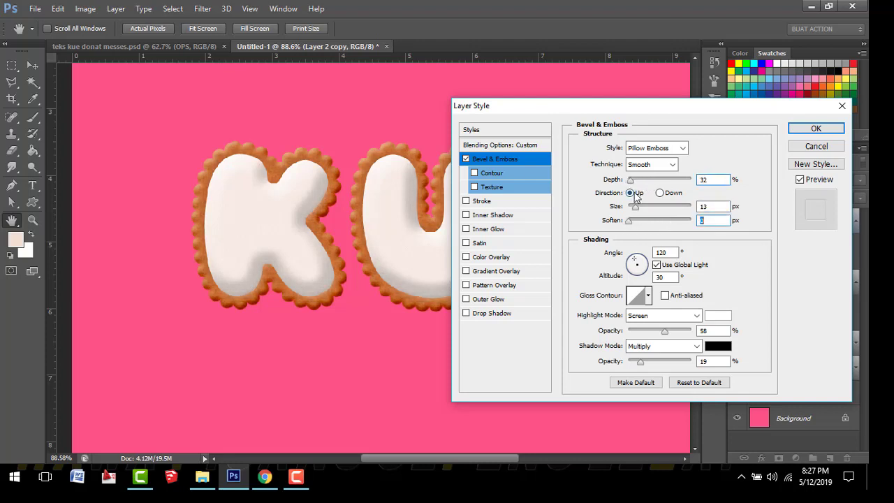
pyautogui.moveTo(631, 181); pyautogui.dragTo(635, 183)
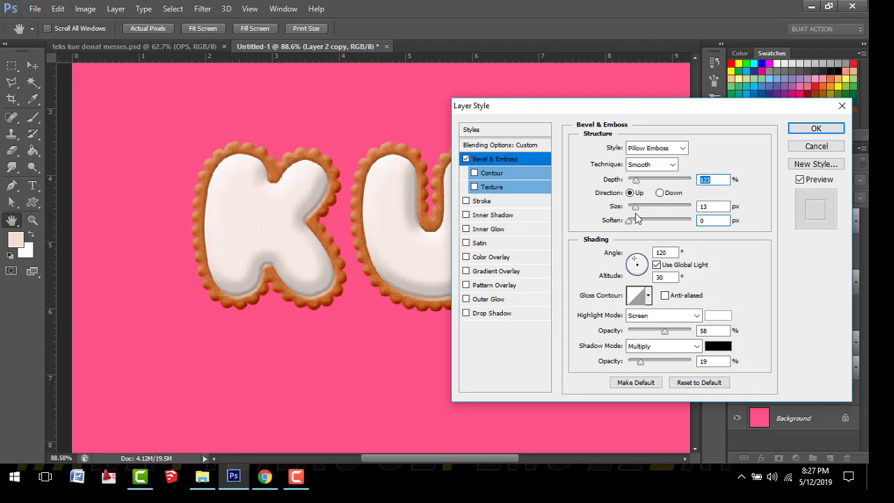
pyautogui.moveTo(636, 208); pyautogui.dragTo(635, 208)
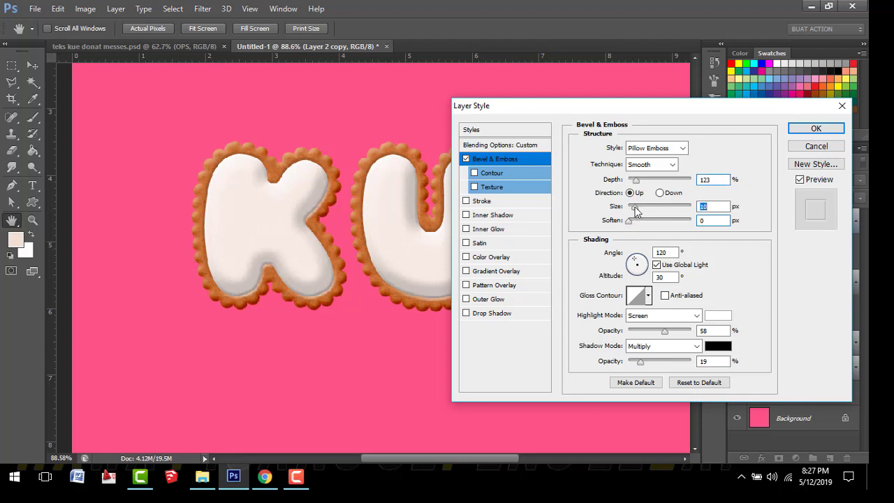
pyautogui.moveTo(664, 332); pyautogui.dragTo(653, 332)
pyautogui.moveTo(630, 222)
pyautogui.mouseDown()
pyautogui.moveTo(646, 224)
pyautogui.moveTo(633, 225)
pyautogui.mouseUp()
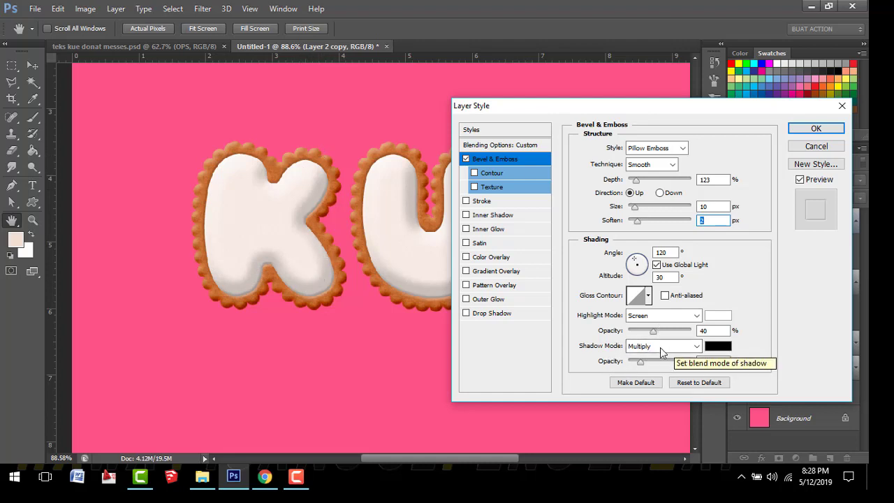
# Change the Layer 2 copy's bevel highlight to a light orange at about 38% opacity and apply the style.
pyautogui.moveTo(652, 331); pyautogui.dragTo(647, 332)
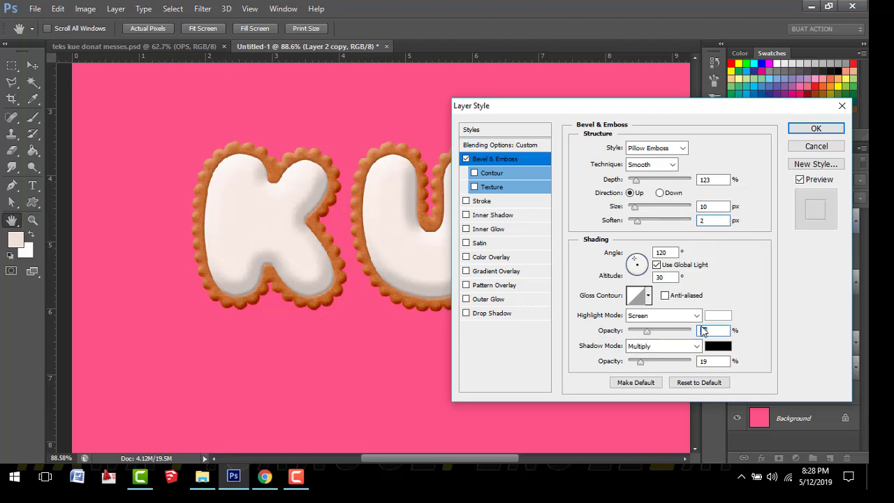
pyautogui.click(712, 316)
pyautogui.click(675, 259)
pyautogui.click(564, 118)
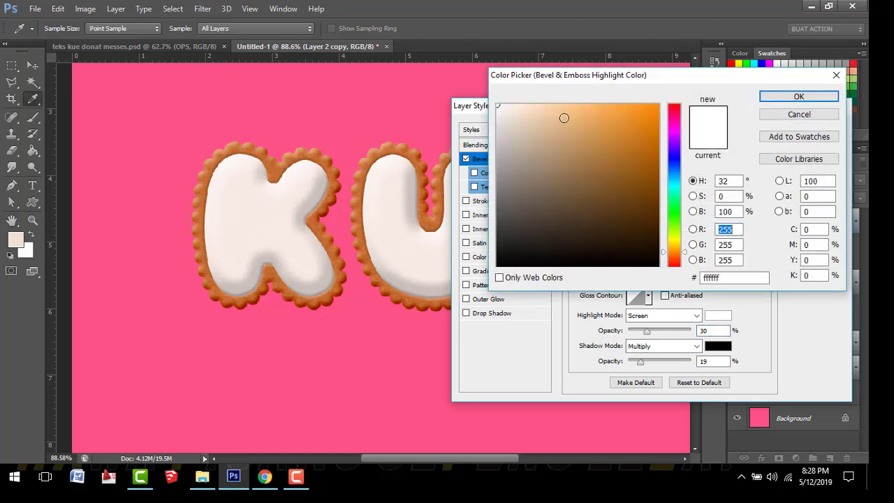
pyautogui.click(783, 98)
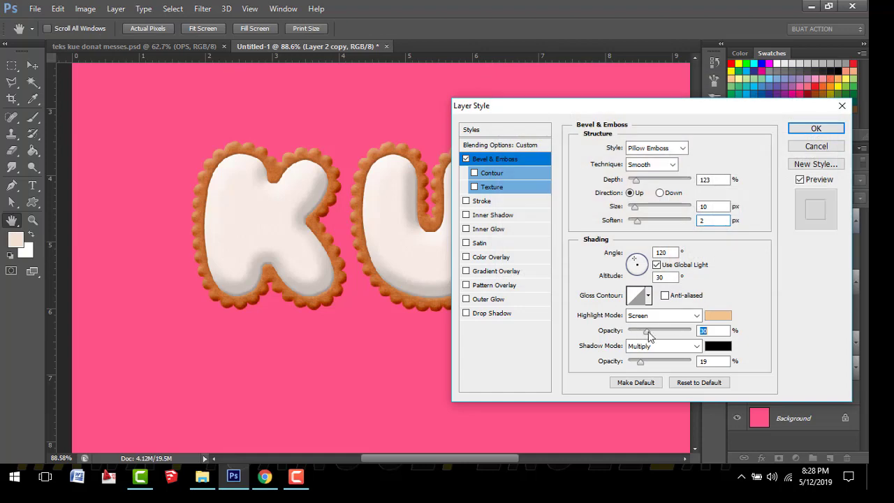
pyautogui.moveTo(650, 334); pyautogui.dragTo(656, 334)
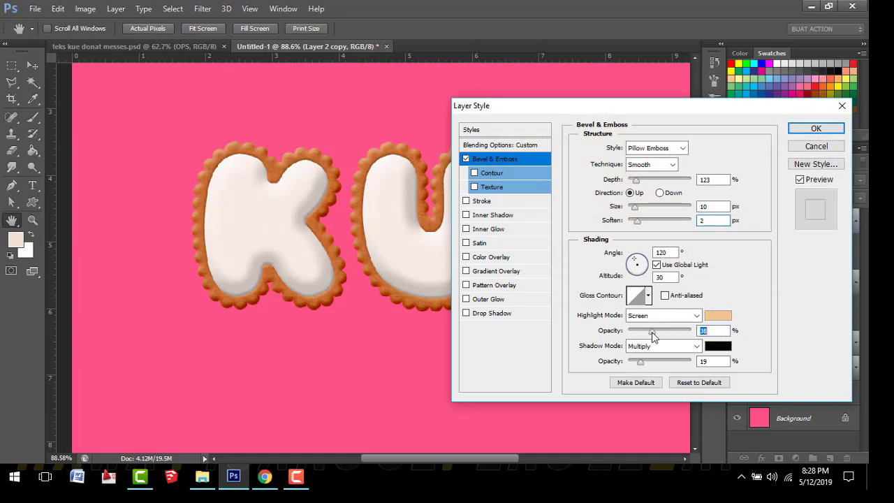
pyautogui.click(816, 130)
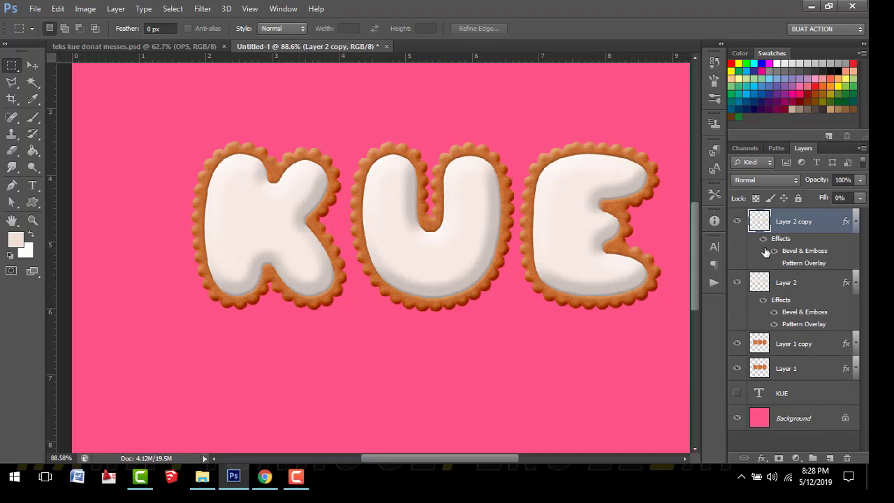
# Collapse the effect lists of Layer 2 and its copy, and add a new top layer named Seres.
pyautogui.click(856, 223)
pyautogui.click(855, 248)
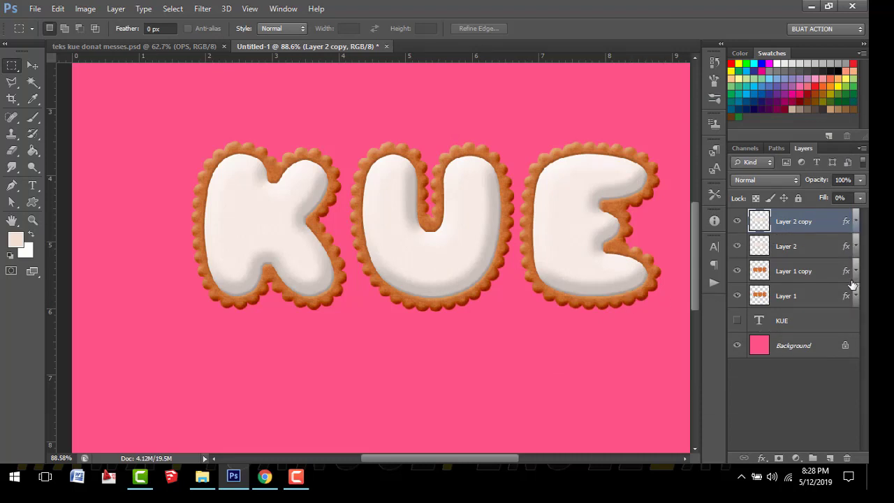
pyautogui.click(830, 459)
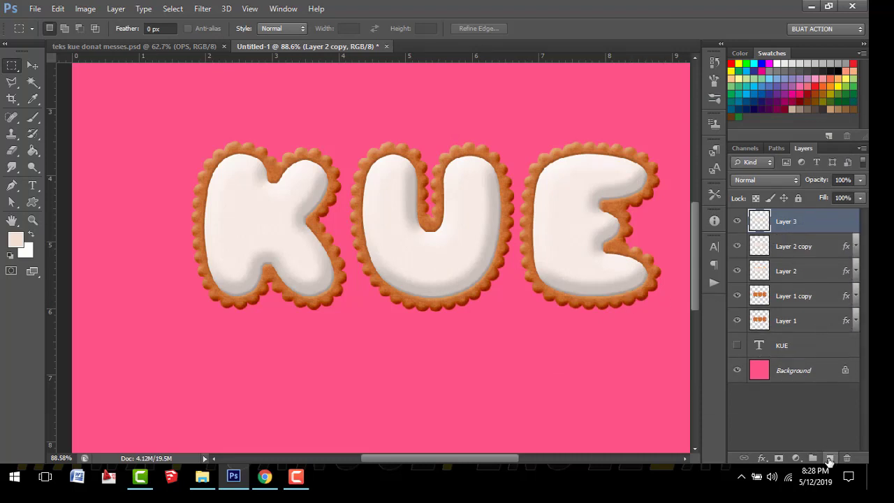
pyautogui.doubleClick(789, 221)
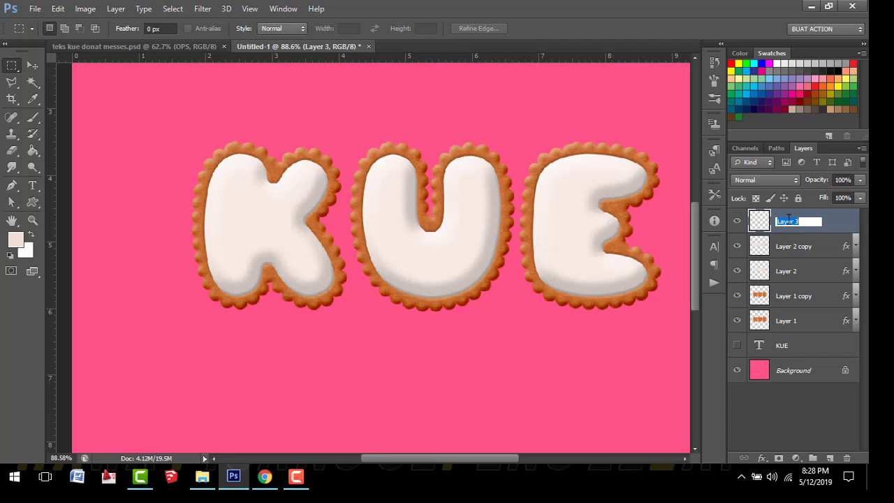
pyautogui.write('s')
pyautogui.press('Return')
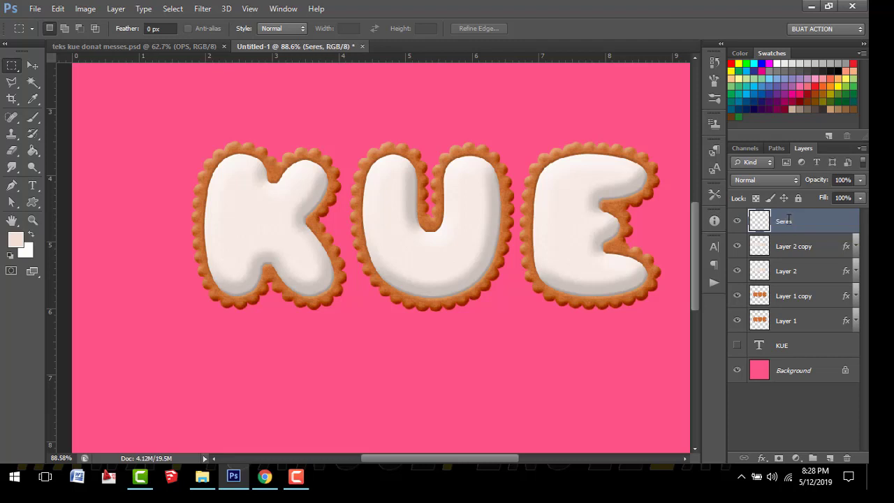
# Set up a hard round brush tip with 11 px size and 127% spacing.
pyautogui.click(32, 121)
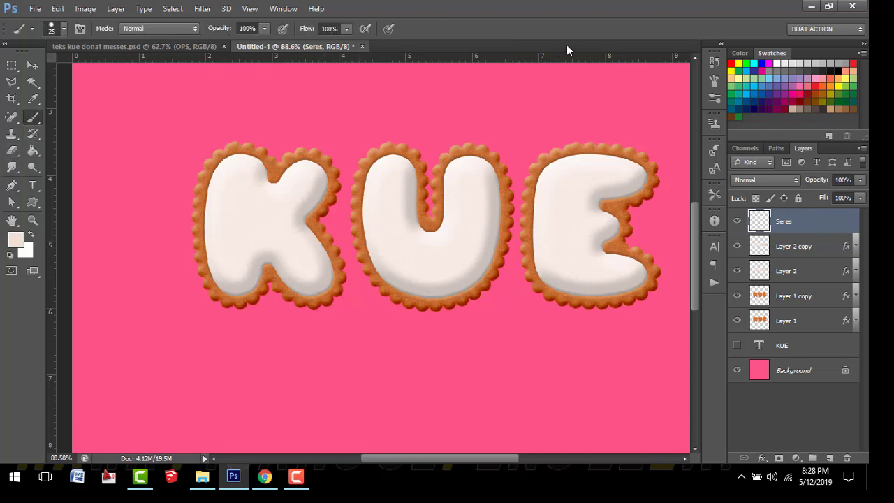
pyautogui.click(714, 80)
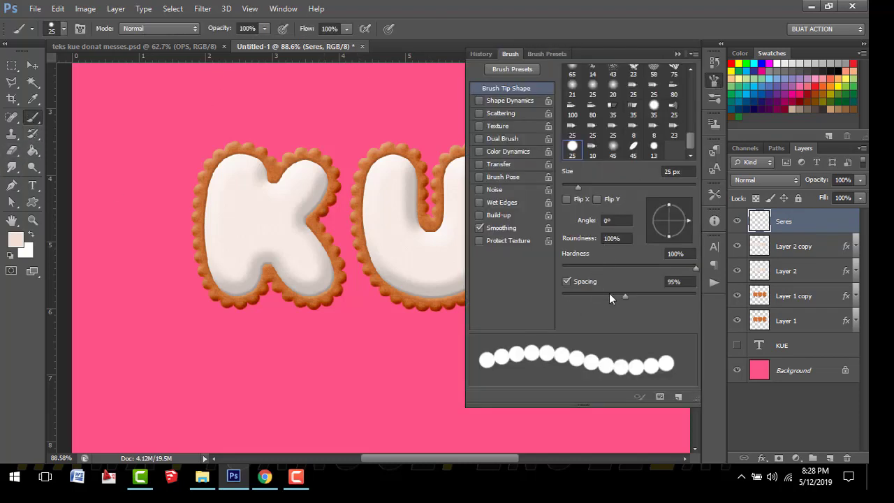
pyautogui.scroll(5, 620, 138)
pyautogui.moveTo(692, 124)
pyautogui.mouseDown()
pyautogui.moveTo(685, 64)
pyautogui.moveTo(690, 77)
pyautogui.mouseUp()
pyautogui.click(592, 75)
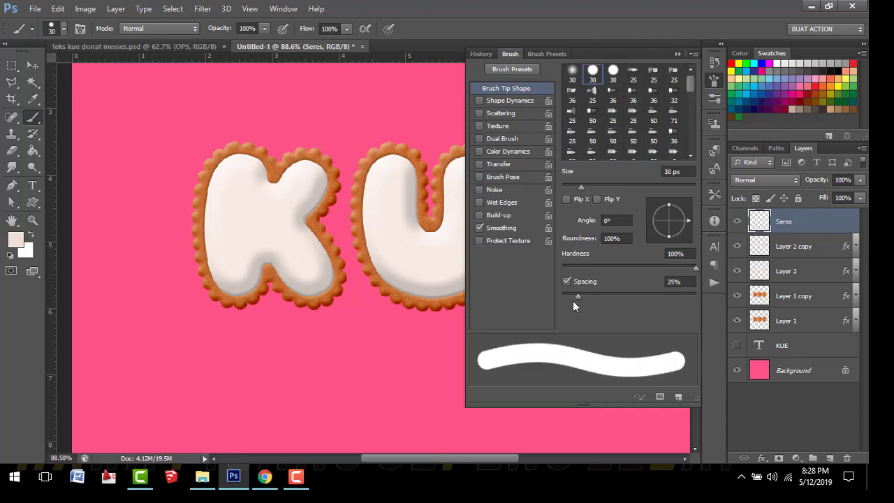
pyautogui.moveTo(592, 298); pyautogui.dragTo(638, 295)
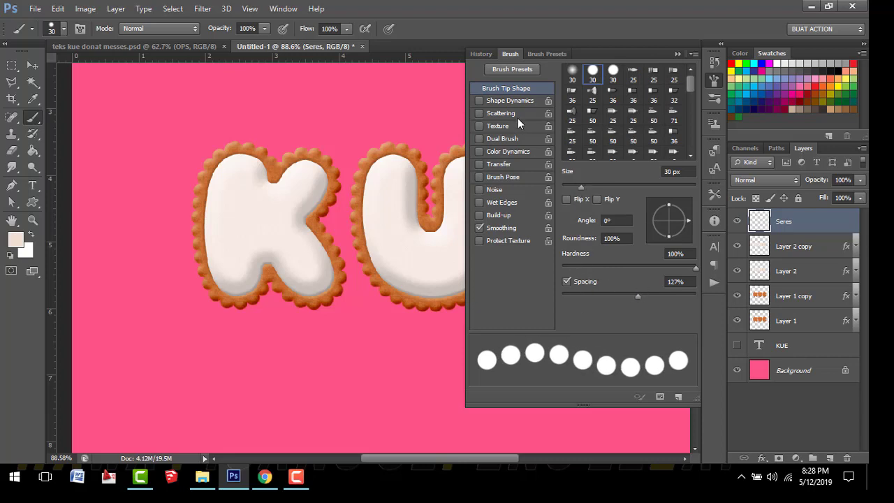
pyautogui.moveTo(581, 188); pyautogui.dragTo(571, 189)
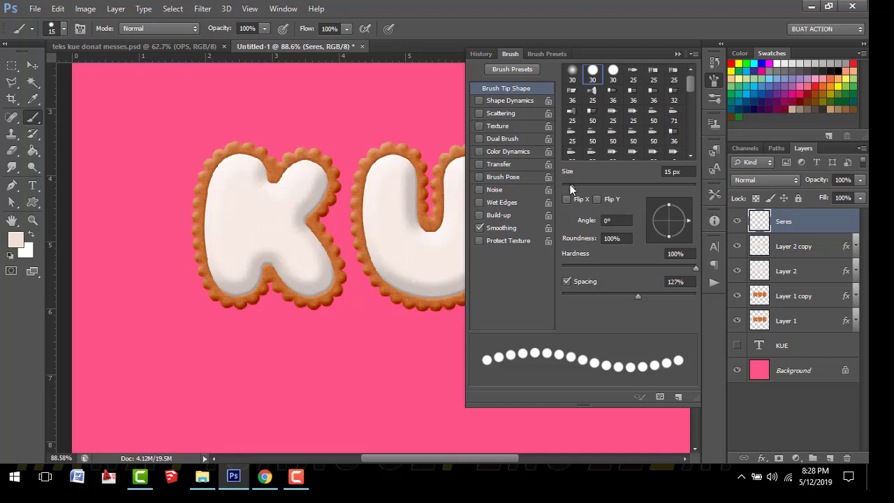
pyautogui.moveTo(570, 189); pyautogui.dragTo(567, 190)
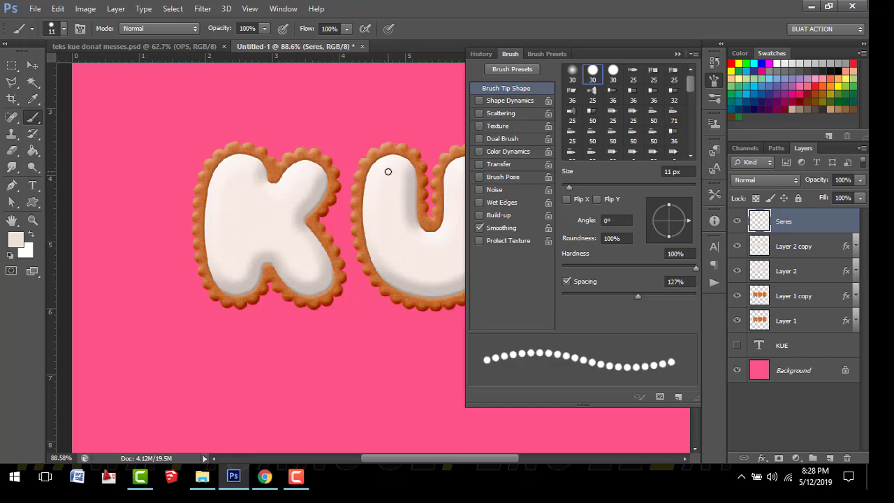
# Enable brush scattering on both axes with 500% scatter.
pyautogui.click(503, 113)
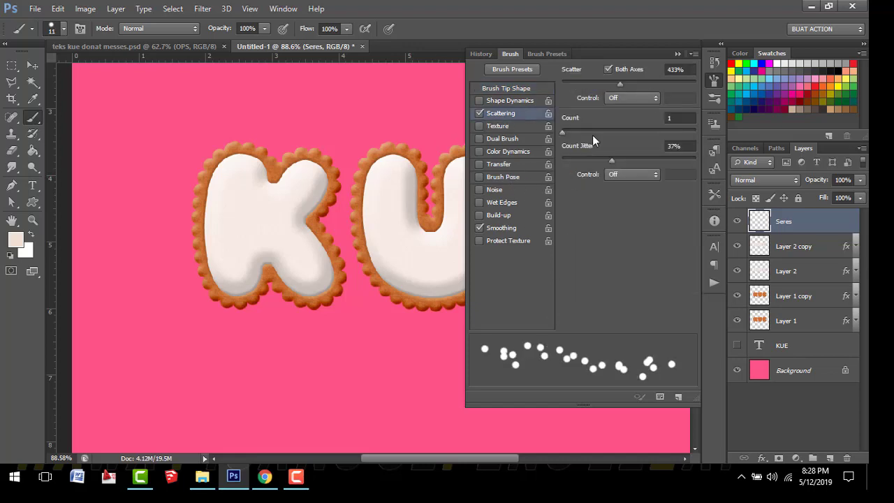
pyautogui.moveTo(618, 81)
pyautogui.mouseDown()
pyautogui.moveTo(611, 85)
pyautogui.moveTo(629, 84)
pyautogui.mouseUp()
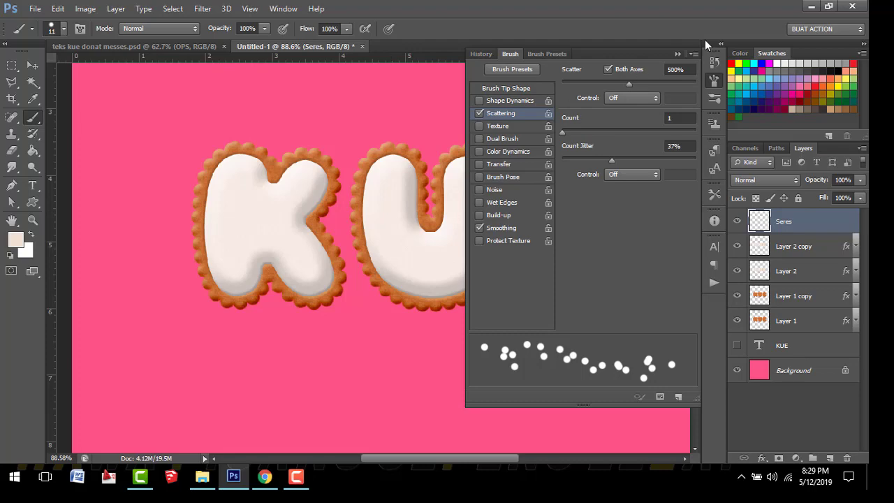
pyautogui.click(678, 53)
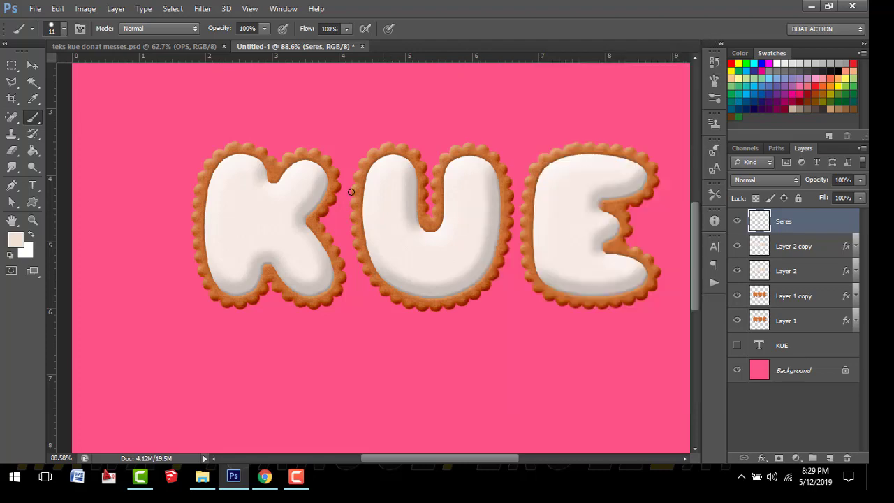
# Set the foreground colour to a bright yellow.
pyautogui.click(14, 242)
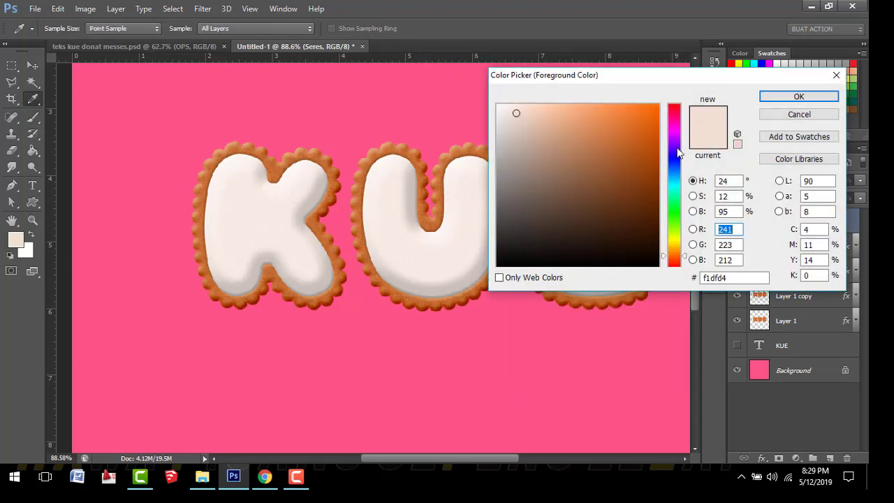
pyautogui.click(674, 242)
pyautogui.moveTo(610, 120); pyautogui.dragTo(649, 109)
pyautogui.click(769, 97)
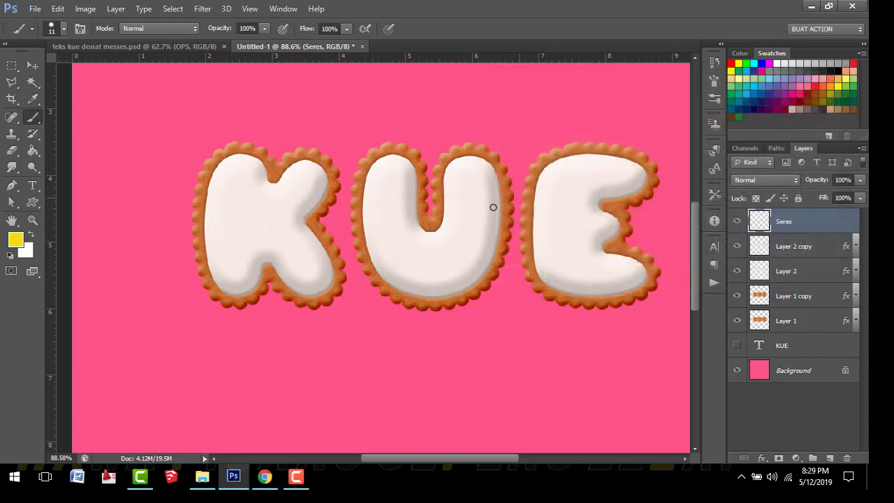
# Paint scattered yellow sprinkles over the icing of the letters K, U and E on the Seres layer.
pyautogui.click(232, 159)
pyautogui.moveTo(231, 174); pyautogui.dragTo(227, 179)
pyautogui.moveTo(273, 199); pyautogui.dragTo(292, 249)
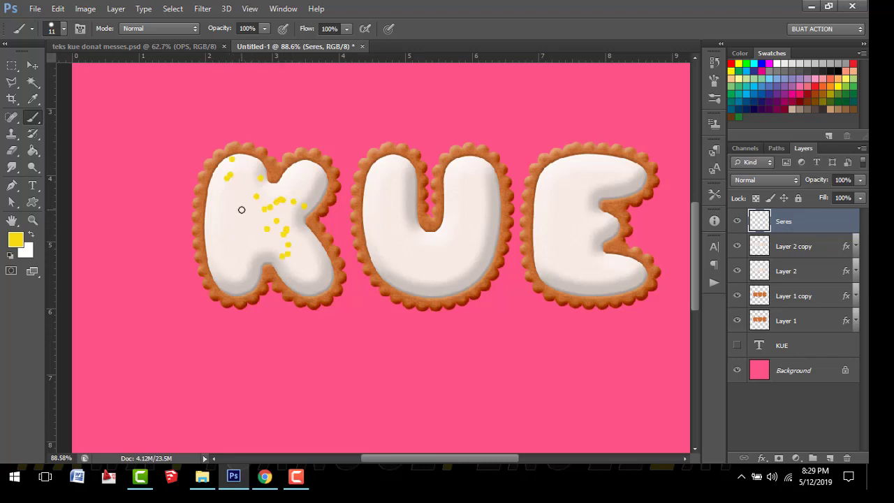
pyautogui.moveTo(241, 209); pyautogui.dragTo(229, 271)
pyautogui.moveTo(297, 181); pyautogui.dragTo(306, 178)
pyautogui.moveTo(385, 174)
pyautogui.mouseDown()
pyautogui.moveTo(381, 216)
pyautogui.moveTo(396, 252)
pyautogui.moveTo(424, 262)
pyautogui.moveTo(451, 257)
pyautogui.moveTo(470, 228)
pyautogui.moveTo(468, 170)
pyautogui.mouseUp()
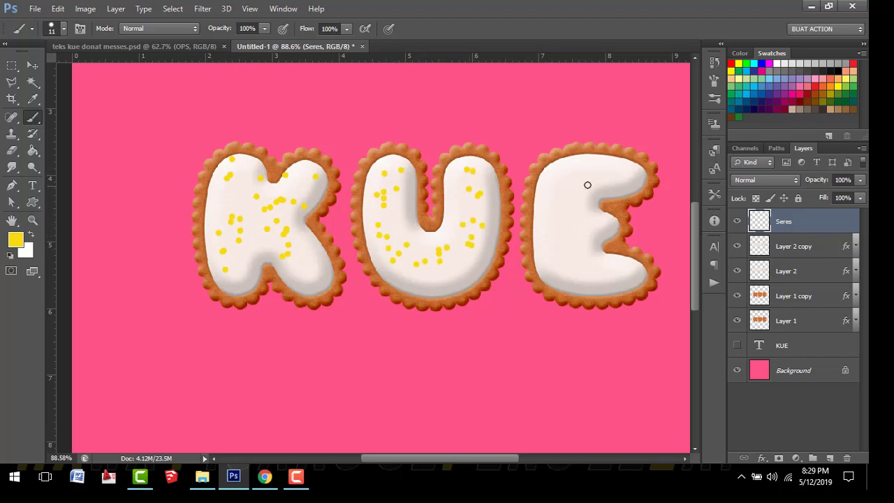
pyautogui.moveTo(583, 175)
pyautogui.mouseDown()
pyautogui.moveTo(561, 195)
pyautogui.moveTo(566, 253)
pyautogui.moveTo(607, 275)
pyautogui.moveTo(603, 232)
pyautogui.moveTo(560, 220)
pyautogui.mouseUp()
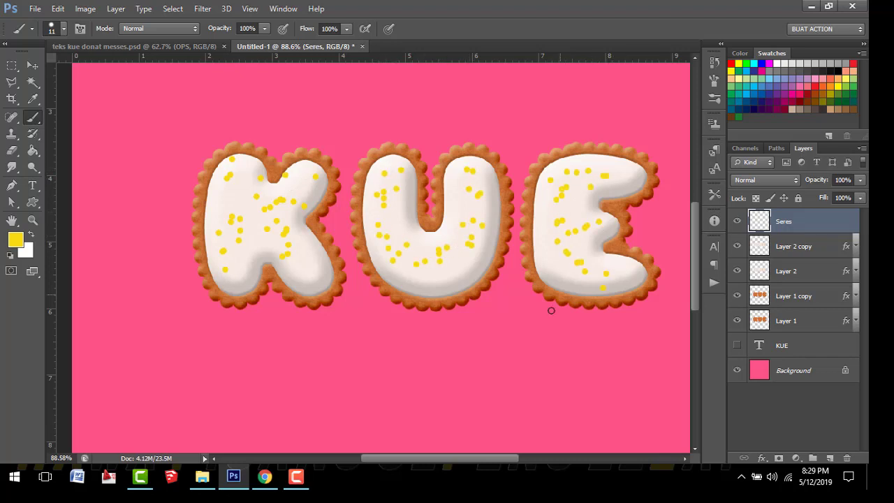
# Add Bevel & Emboss to the Seres layer with 154% depth, 2 px size, 4 px soften, 37% highlight opacity and 28% shadow opacity.
pyautogui.rightClick(827, 224)
pyautogui.click(630, 74)
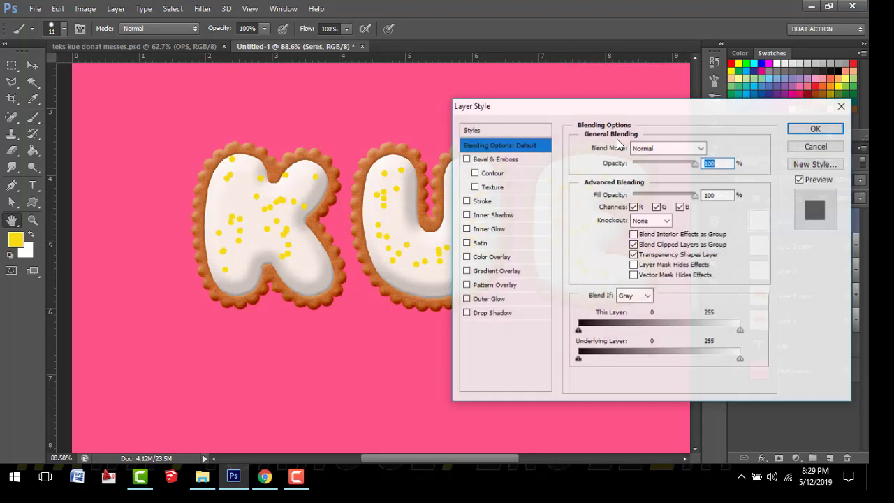
pyautogui.click(503, 161)
pyautogui.moveTo(674, 363); pyautogui.dragTo(646, 364)
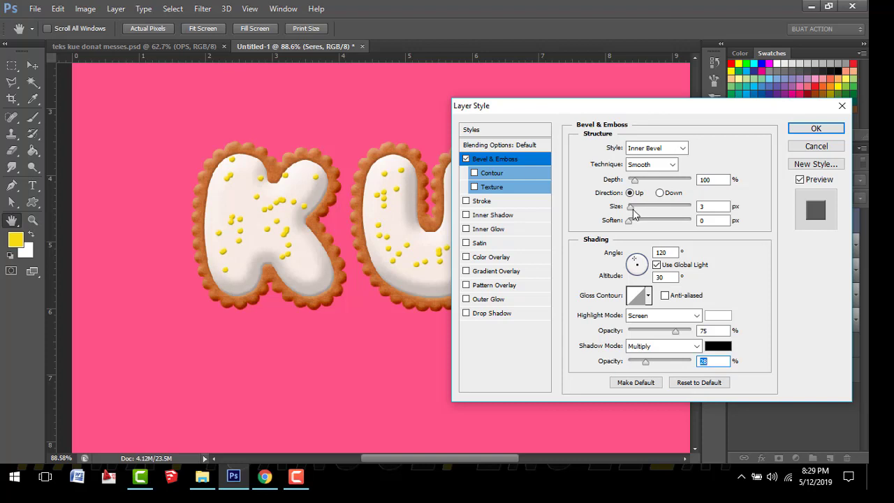
pyautogui.moveTo(632, 209); pyautogui.dragTo(638, 181)
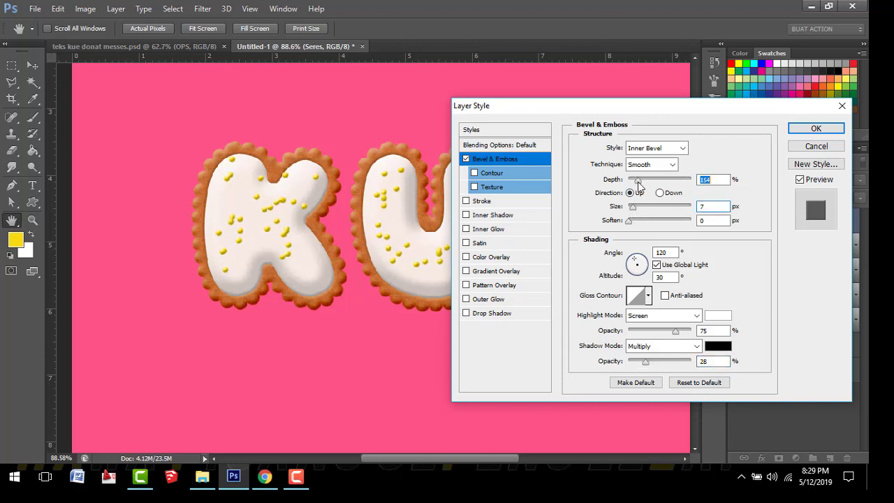
pyautogui.click(653, 331)
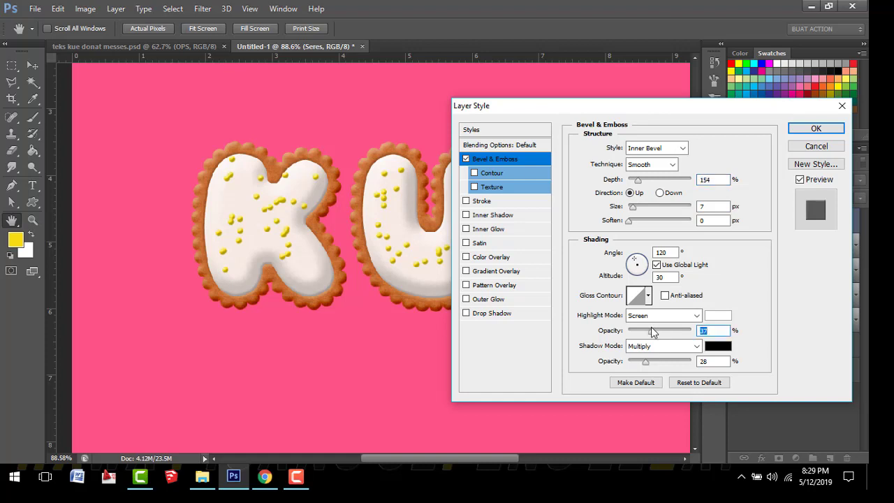
pyautogui.click(721, 210)
pyautogui.write('2')
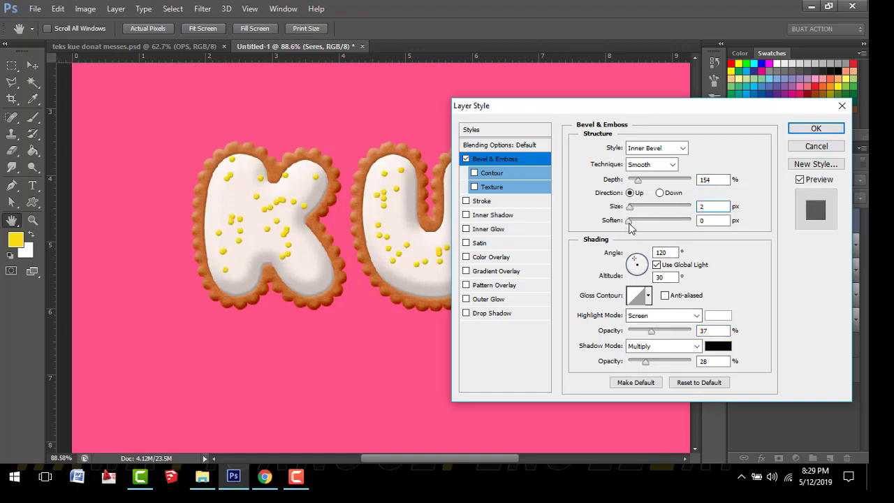
pyautogui.press('Tab')
pyautogui.moveTo(641, 223)
pyautogui.mouseDown()
pyautogui.moveTo(657, 223)
pyautogui.moveTo(646, 222)
pyautogui.mouseUp()
# Add a drop shadow to the Seres layer with 23% opacity, 1 px distance and 1 px size.
pyautogui.click(527, 315)
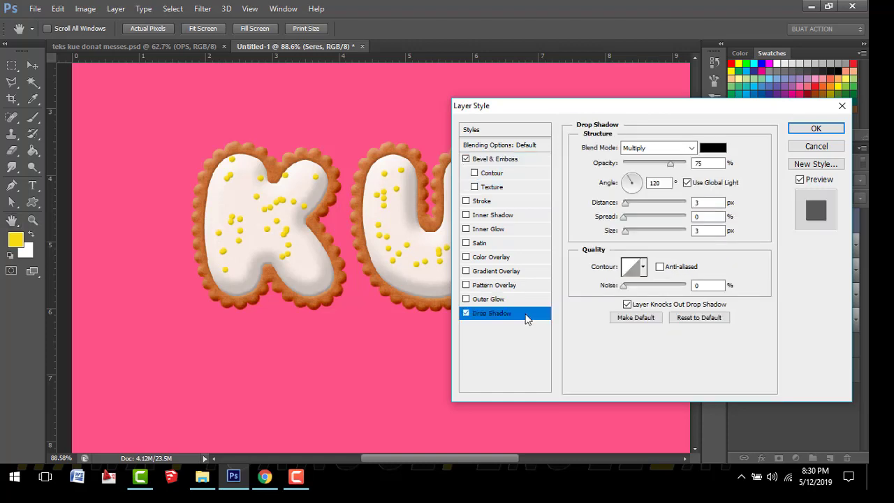
pyautogui.click(643, 164)
pyautogui.moveTo(639, 166); pyautogui.dragTo(638, 163)
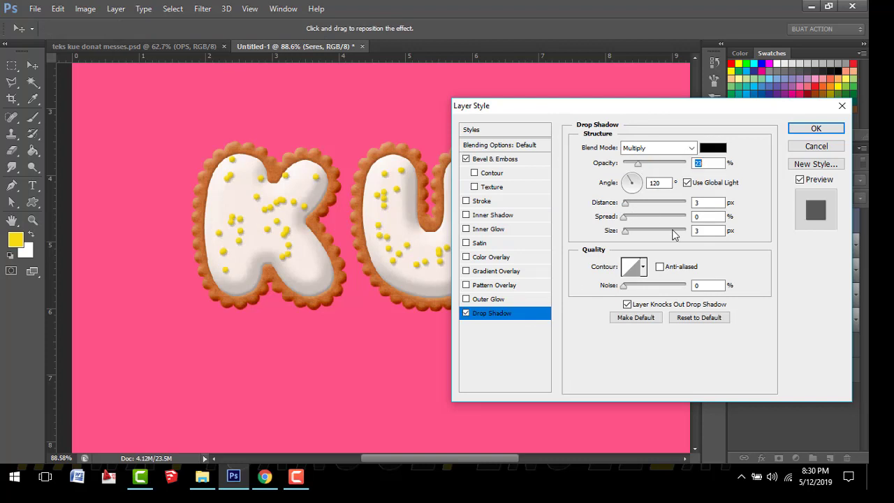
pyautogui.click(704, 231)
pyautogui.press('BackSpace')
pyautogui.write('1')
pyautogui.doubleClick(696, 202)
pyautogui.write('1')
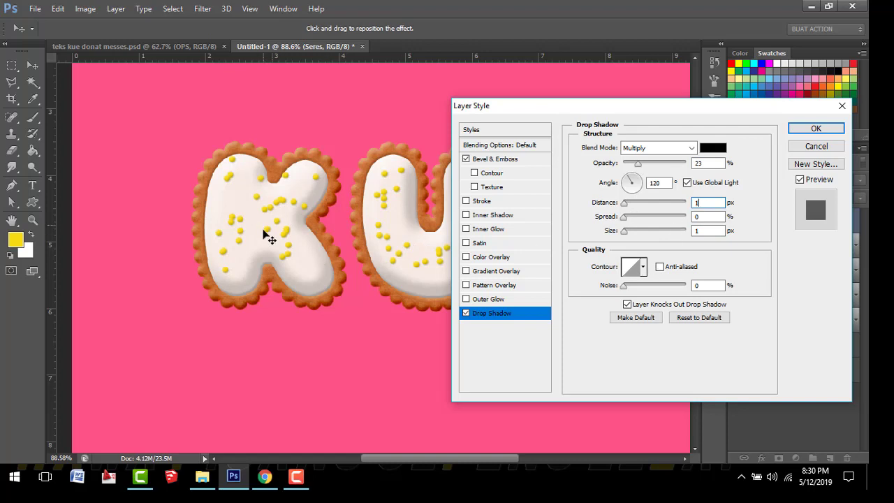
# Raise the Seres layer's bevel highlight opacity to 65%, apply the styles and collapse the layer's effect list.
pyautogui.click(518, 161)
pyautogui.click(667, 331)
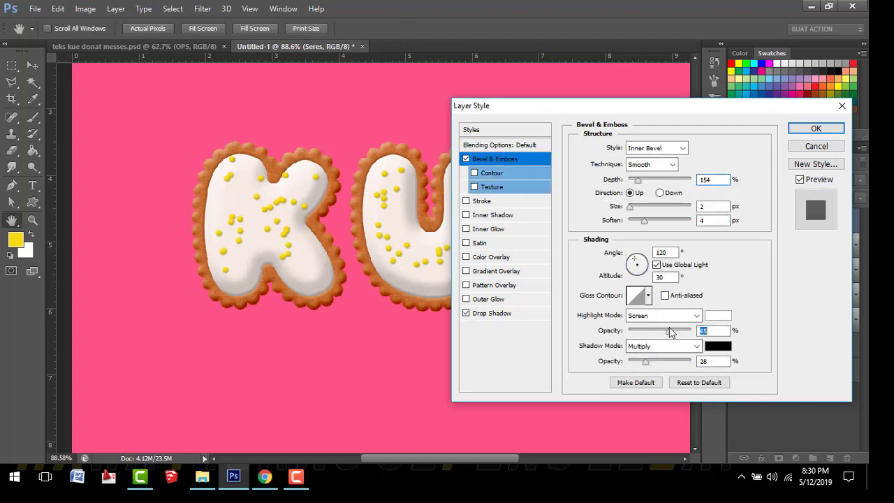
pyautogui.click(815, 129)
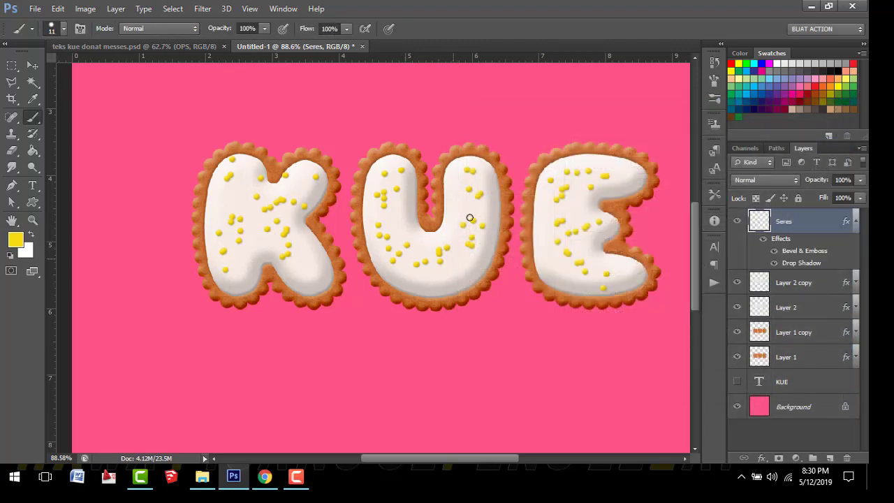
pyautogui.click(855, 222)
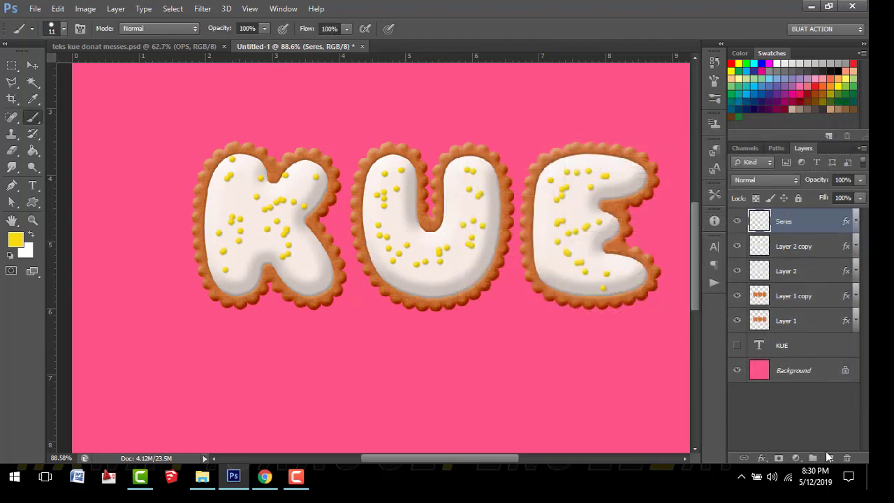
# Add a new layer above Seres and name it seres 2.
pyautogui.click(829, 457)
pyautogui.doubleClick(786, 222)
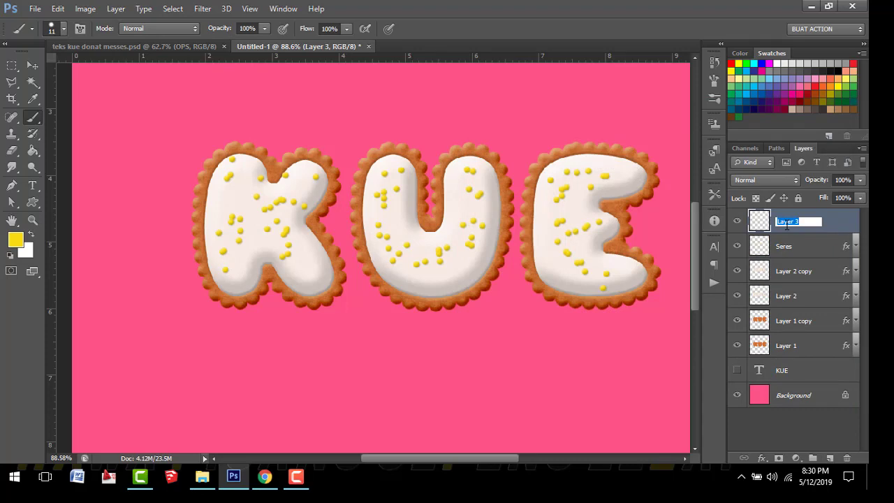
pyautogui.write('seres 2')
pyautogui.press('Return')
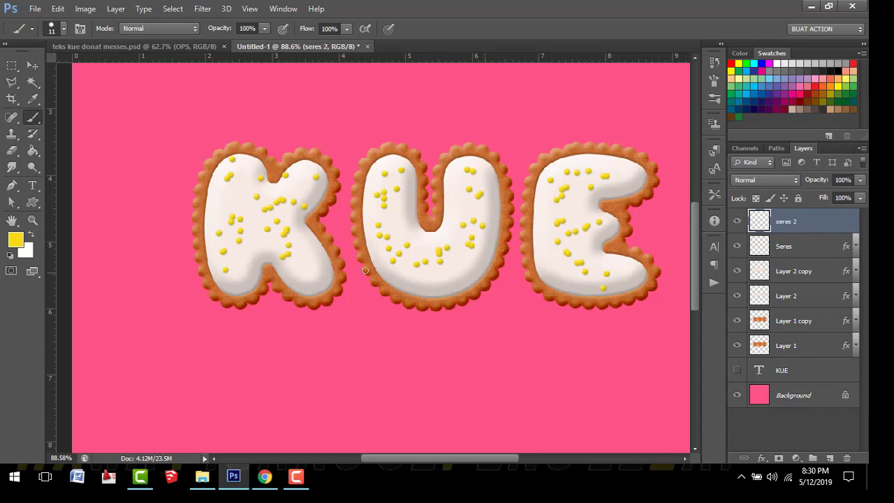
# Set the foreground colour to coral pink fa616c for the brush.
pyautogui.click(15, 240)
pyautogui.click(674, 106)
pyautogui.moveTo(630, 110); pyautogui.dragTo(604, 105)
pyautogui.click(775, 96)
pyautogui.press('b')
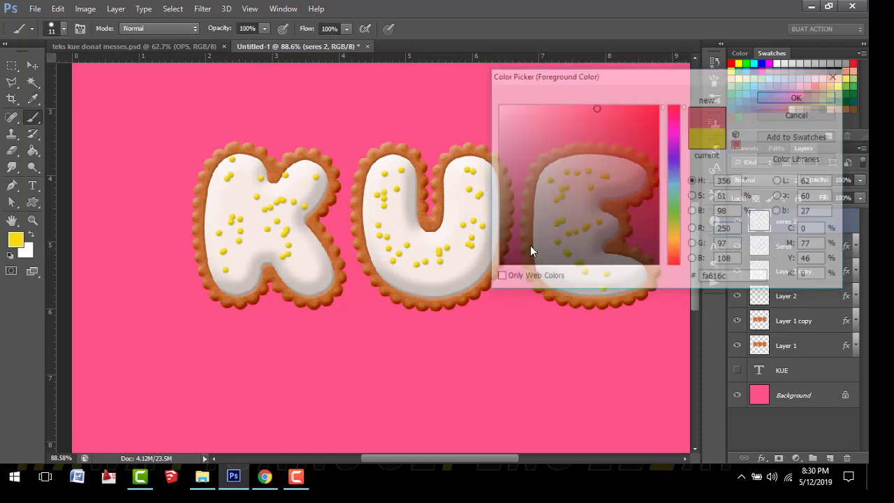
# Paint scattered coral sprinkles over the icing of all three letters on the seres 2 layer.
pyautogui.moveTo(255, 167)
pyautogui.mouseDown()
pyautogui.moveTo(232, 186)
pyautogui.moveTo(234, 259)
pyautogui.moveTo(248, 273)
pyautogui.moveTo(267, 228)
pyautogui.moveTo(300, 192)
pyautogui.moveTo(296, 259)
pyautogui.mouseUp()
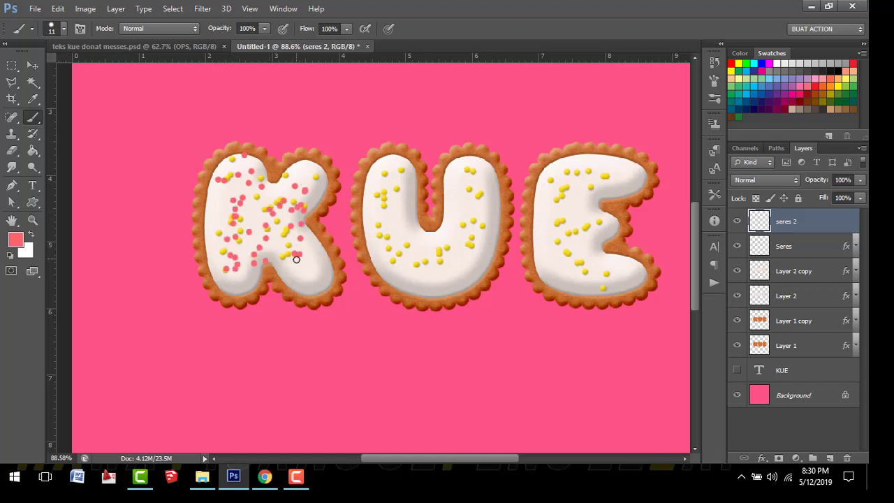
pyautogui.moveTo(404, 199)
pyautogui.mouseDown()
pyautogui.moveTo(406, 252)
pyautogui.moveTo(419, 275)
pyautogui.moveTo(461, 266)
pyautogui.moveTo(478, 249)
pyautogui.moveTo(463, 210)
pyautogui.moveTo(467, 185)
pyautogui.mouseUp()
pyautogui.moveTo(641, 177)
pyautogui.mouseDown()
pyautogui.moveTo(588, 183)
pyautogui.moveTo(549, 227)
pyautogui.moveTo(552, 255)
pyautogui.moveTo(624, 280)
pyautogui.moveTo(585, 271)
pyautogui.mouseUp()
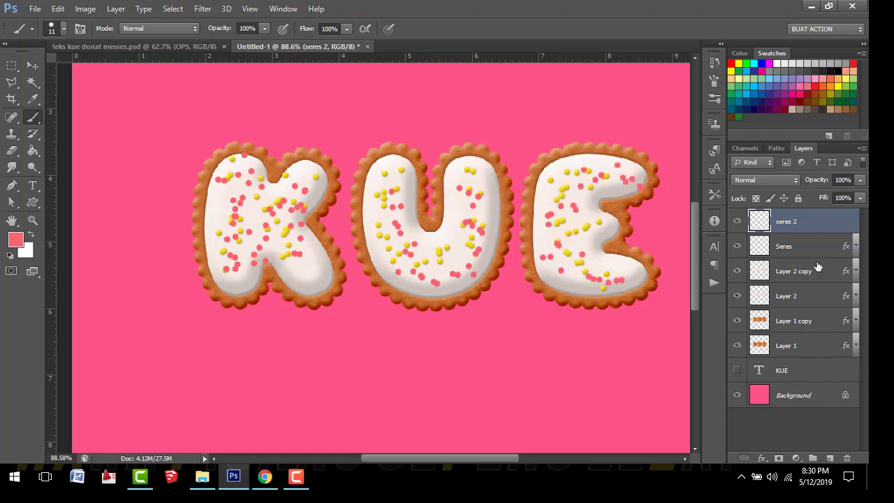
# Copy the Seres layer style onto seres 2 and collapse its effect list.
pyautogui.rightClick(799, 247)
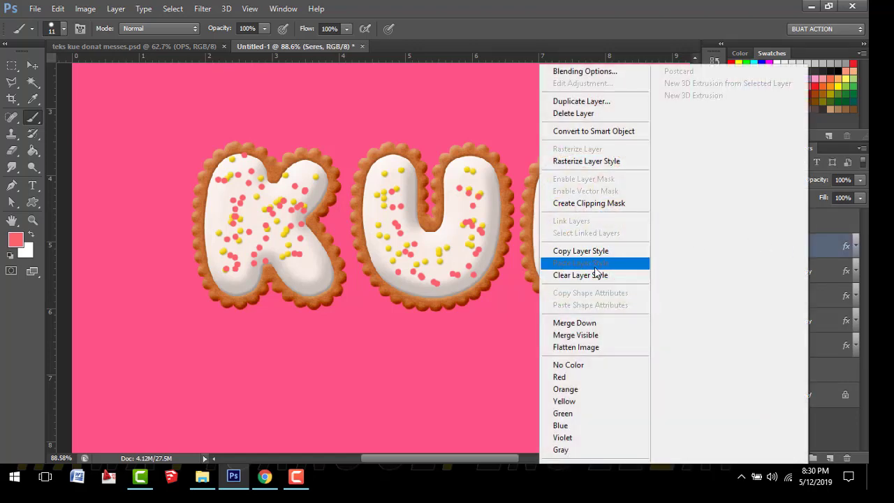
pyautogui.click(594, 253)
pyautogui.click(811, 222)
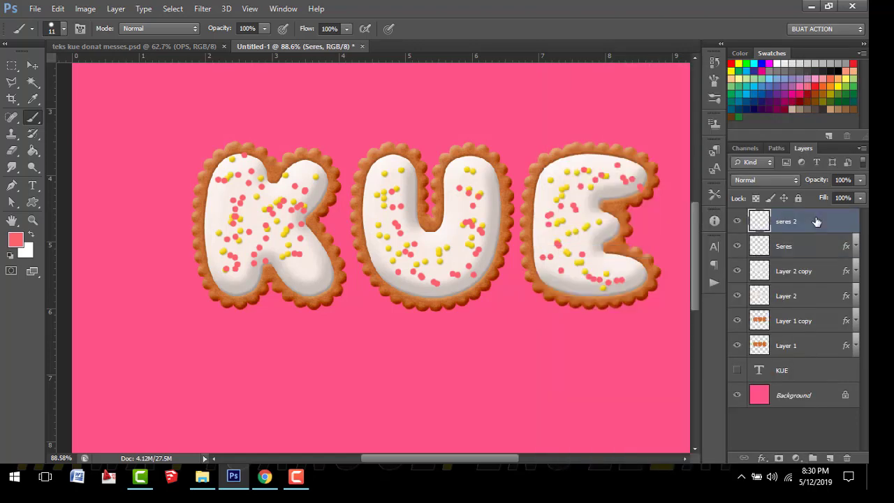
pyautogui.rightClick(807, 222)
pyautogui.click(588, 262)
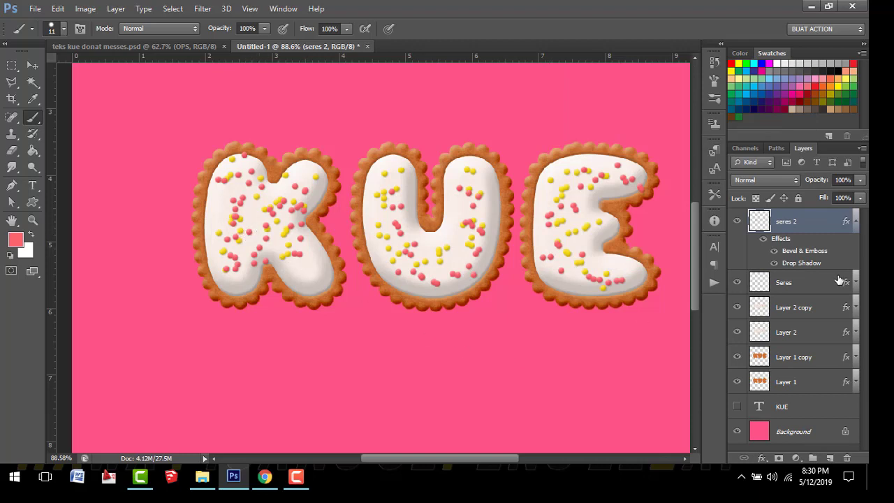
pyautogui.click(856, 220)
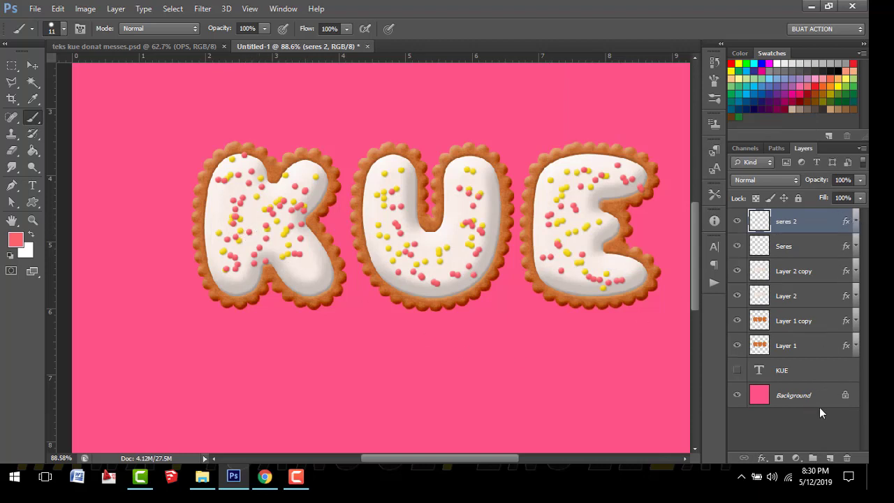
# Add a new layer above seres 2 and set the foreground colour to blue 6173fa.
pyautogui.click(829, 458)
pyautogui.click(14, 240)
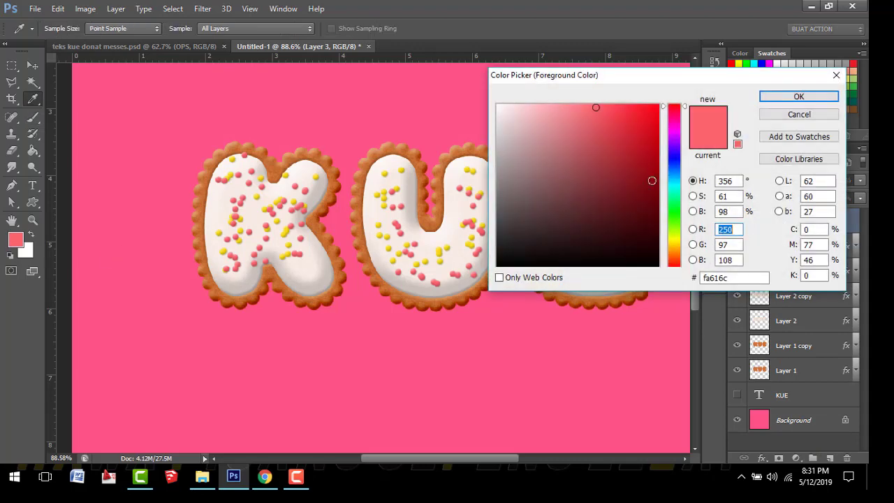
pyautogui.click(674, 162)
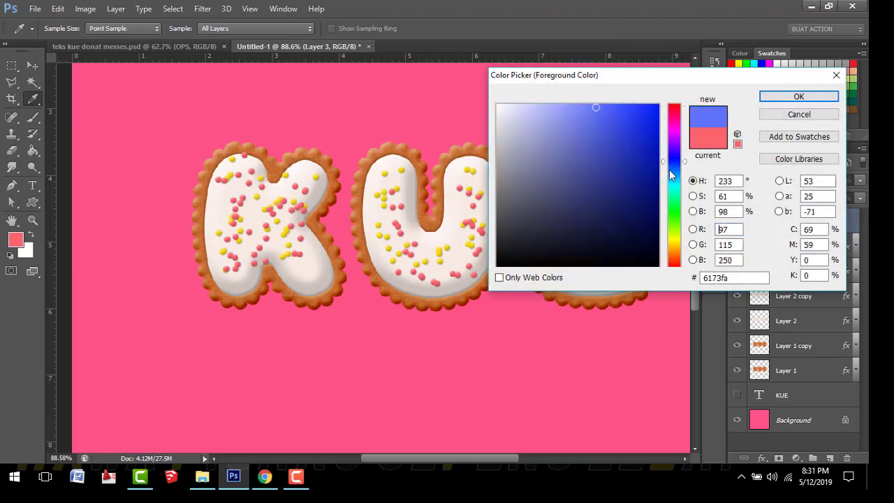
pyautogui.click(789, 98)
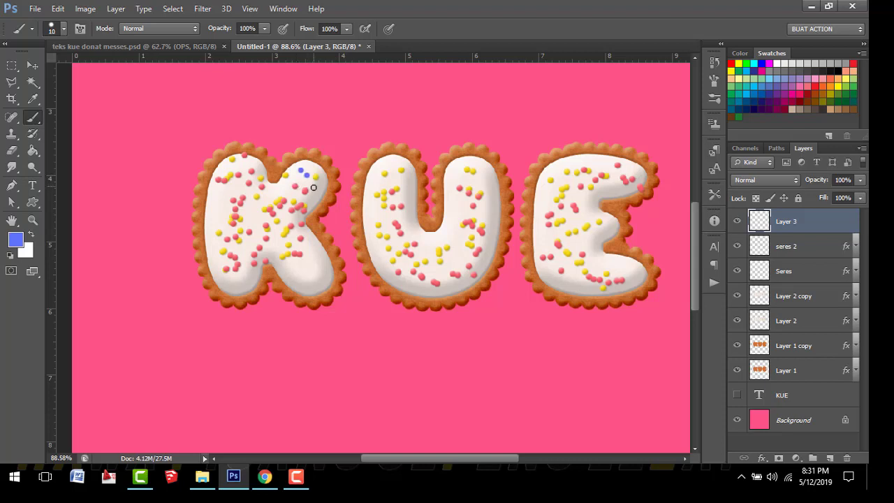
# Paint scattered blue sprinkles over the icing of all three letters on Layer 3 with a 10 px brush.
pyautogui.moveTo(250, 201); pyautogui.dragTo(231, 206)
pyautogui.click(301, 254)
pyautogui.click(310, 280)
pyautogui.moveTo(404, 169); pyautogui.dragTo(384, 161)
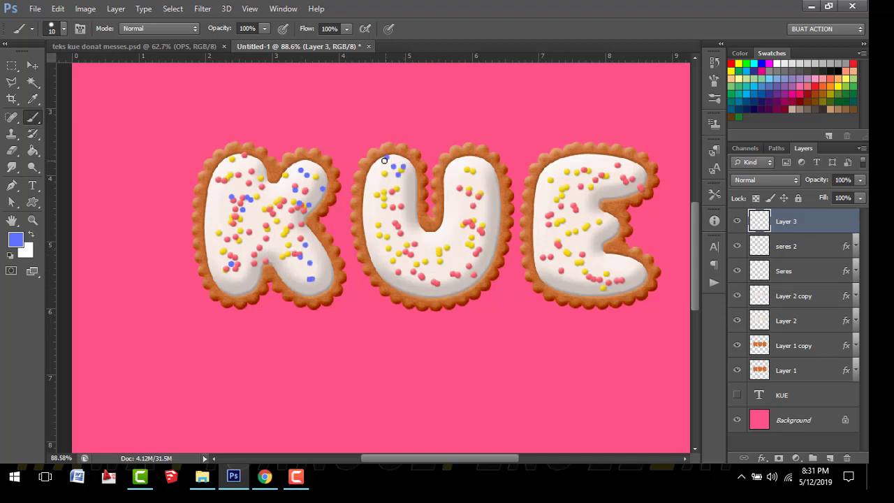
pyautogui.moveTo(450, 183)
pyautogui.mouseDown()
pyautogui.moveTo(488, 205)
pyautogui.moveTo(466, 278)
pyautogui.moveTo(434, 246)
pyautogui.moveTo(411, 243)
pyautogui.moveTo(390, 213)
pyautogui.mouseUp()
pyautogui.moveTo(606, 181)
pyautogui.mouseDown()
pyautogui.moveTo(605, 168)
pyautogui.moveTo(606, 272)
pyautogui.mouseUp()
pyautogui.moveTo(569, 162)
pyautogui.mouseDown()
pyautogui.moveTo(555, 217)
pyautogui.moveTo(556, 270)
pyautogui.mouseUp()
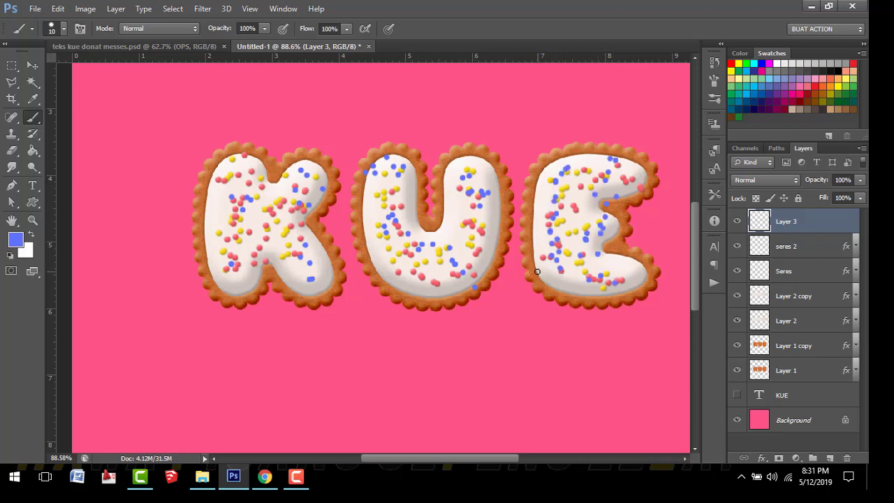
# Paste the copied sprinkle layer style onto Layer 3 and collapse its effect list.
pyautogui.rightClick(823, 223)
pyautogui.click(618, 261)
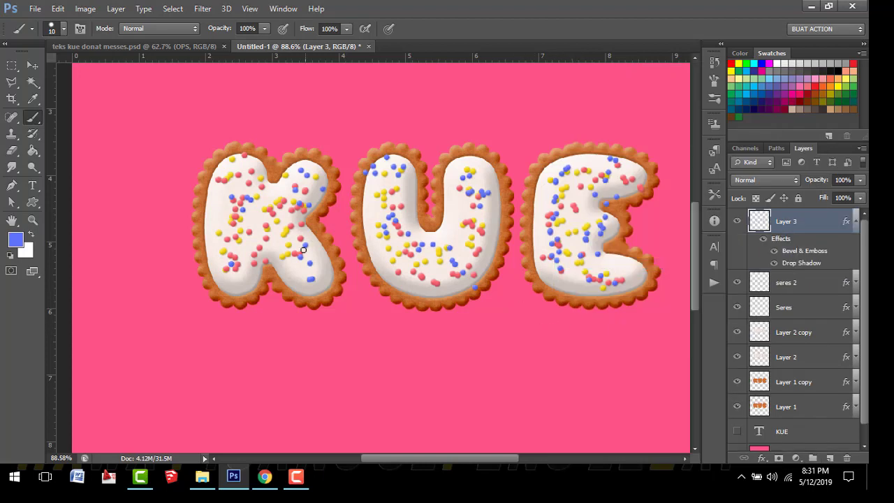
pyautogui.click(857, 222)
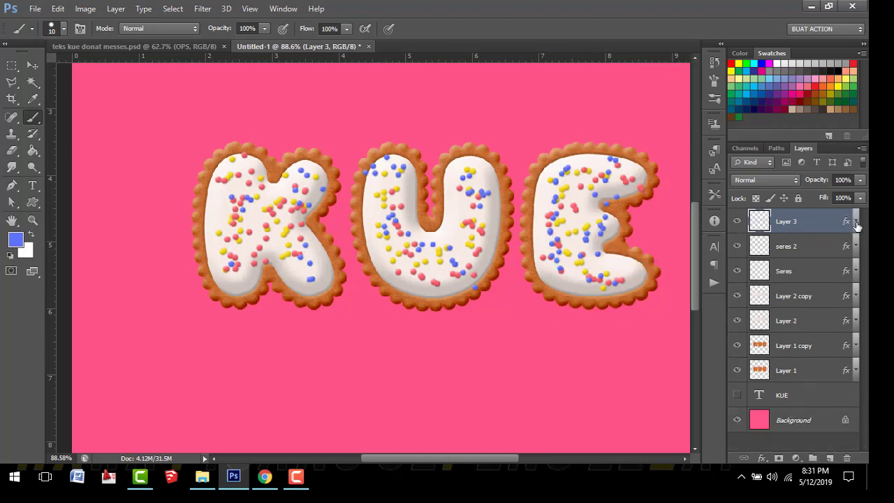
# Add a Drop Shadow to Layer 1 with 40% opacity, 5 px distance and 9 px size.
pyautogui.scroll(-1, 831, 279)
pyautogui.scroll(-1, 811, 373)
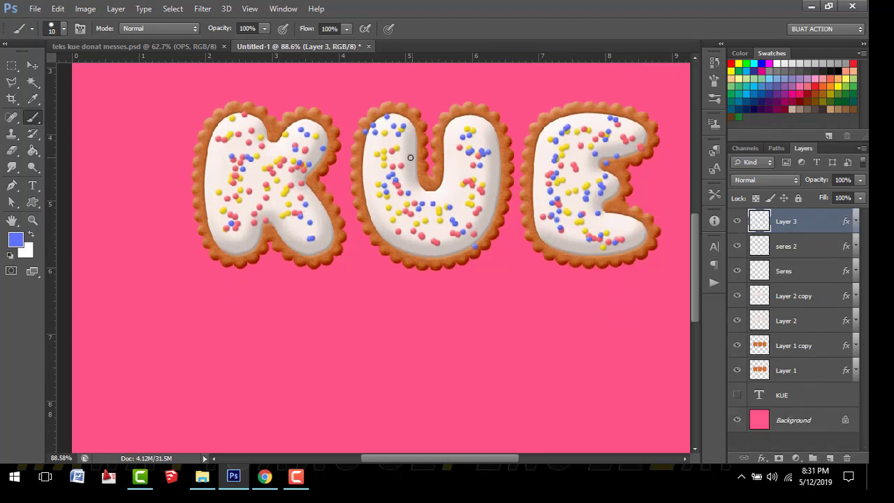
pyautogui.click(828, 372)
pyautogui.rightClick(824, 375)
pyautogui.click(609, 71)
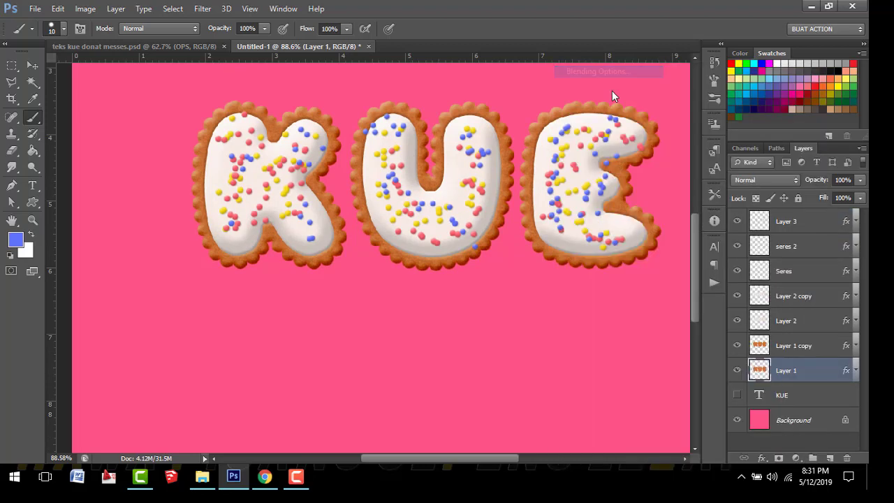
pyautogui.moveTo(527, 107); pyautogui.dragTo(563, 52)
pyautogui.click(629, 253)
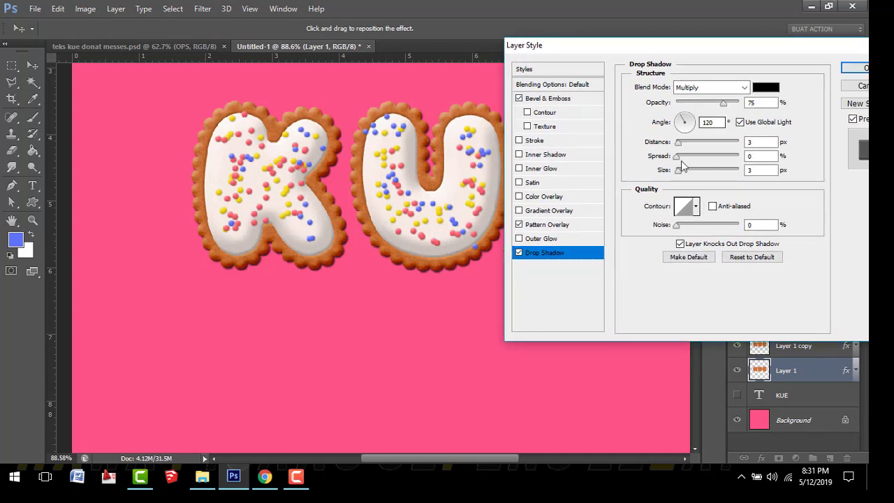
pyautogui.moveTo(678, 170); pyautogui.dragTo(683, 170)
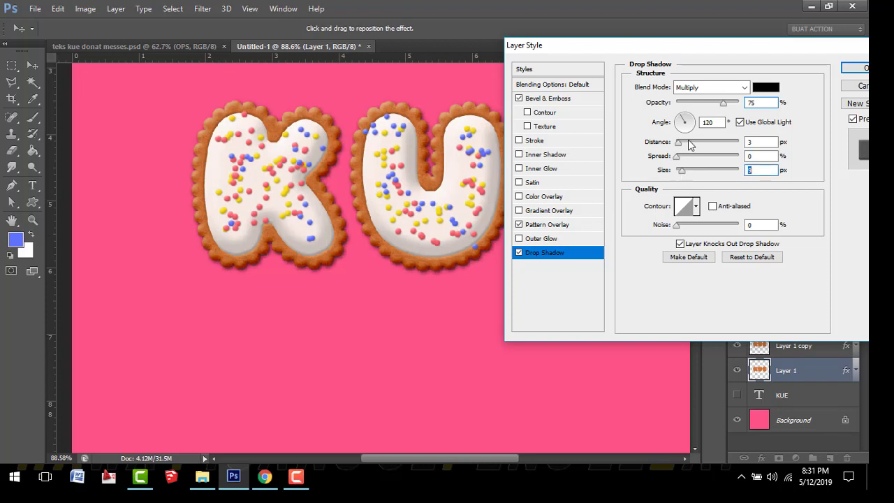
pyautogui.moveTo(752, 143); pyautogui.dragTo(732, 143)
pyautogui.write('5')
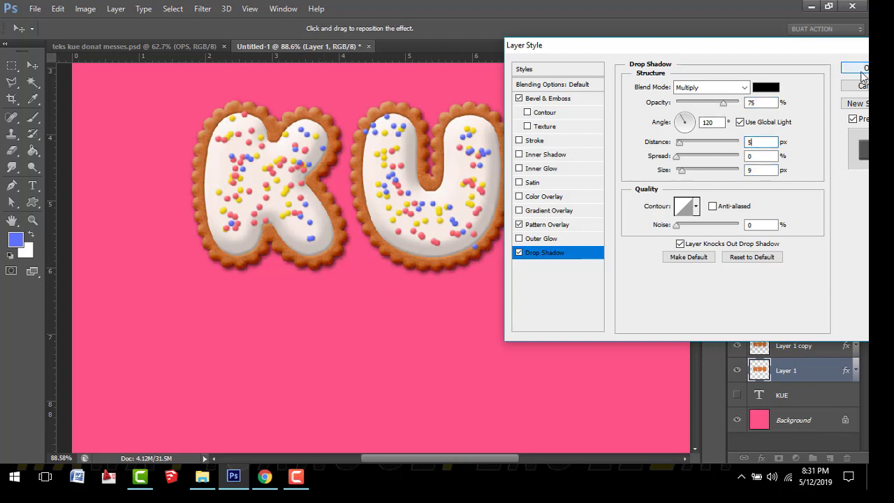
pyautogui.moveTo(756, 102); pyautogui.dragTo(716, 115)
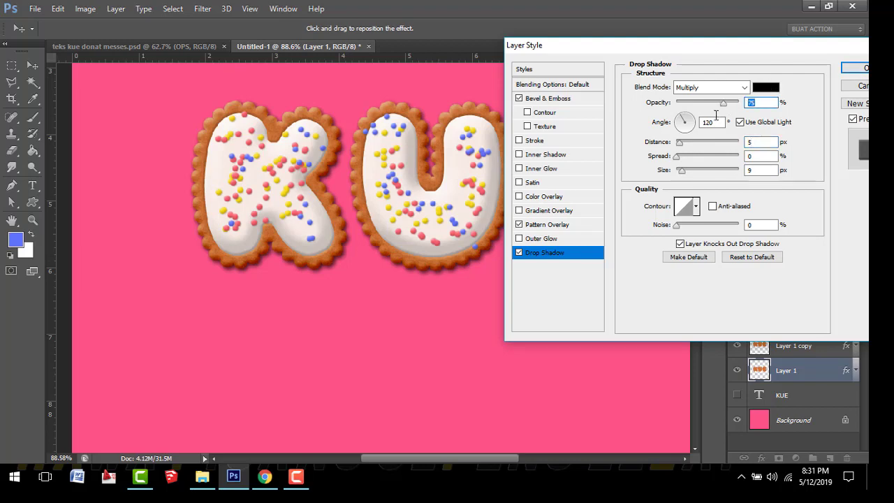
pyautogui.write('40')
pyautogui.click(853, 69)
pyautogui.scroll(-5, 479, 264)
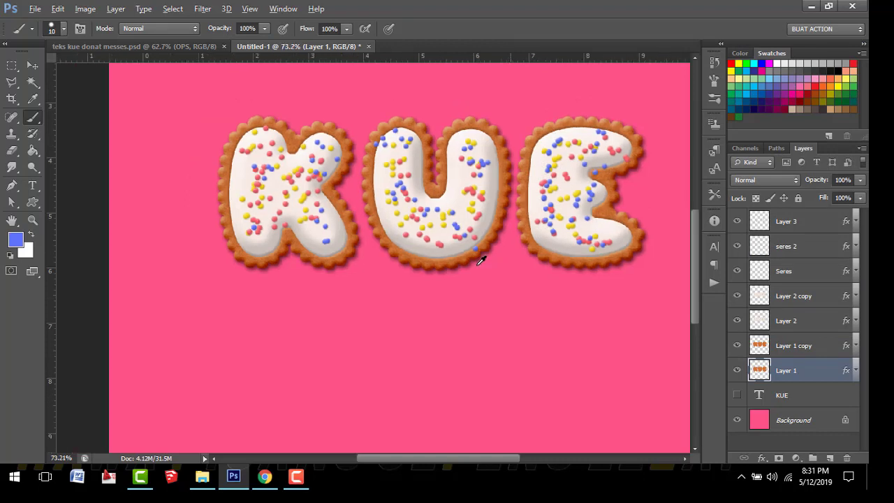
pyautogui.scroll(1, 508, 256)
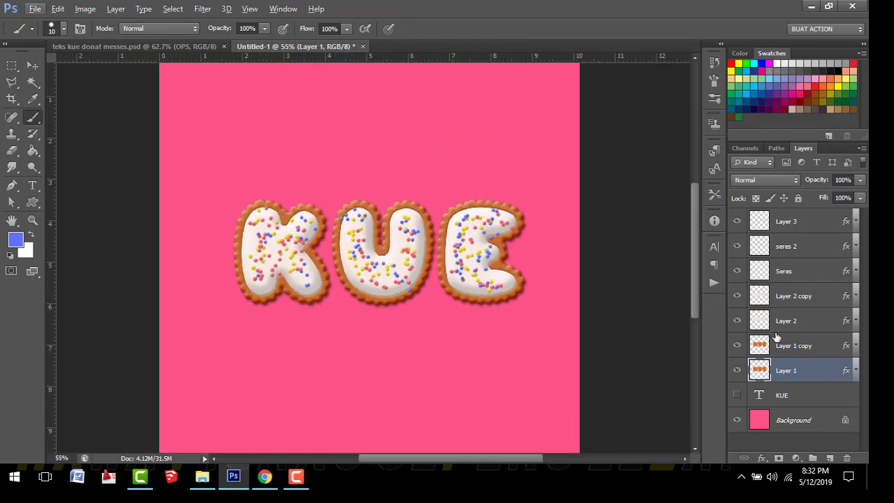
pyautogui.keyDown('shift'); pyautogui.click(814, 230); pyautogui.keyUp('shift')
pyautogui.rightClick(813, 230)
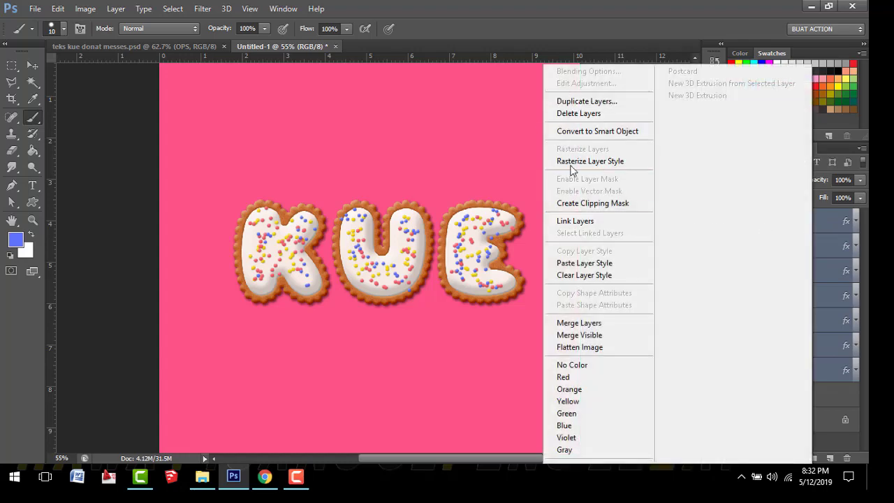
pyautogui.click(838, 229)
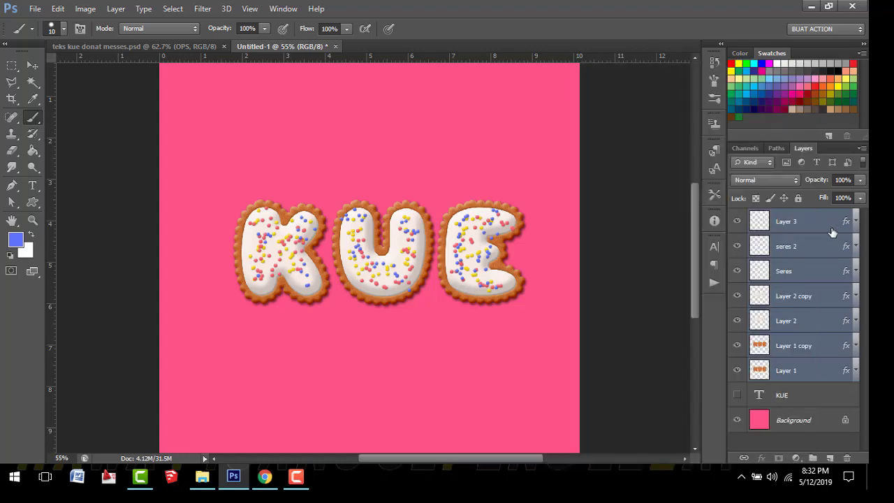
pyautogui.click(116, 12)
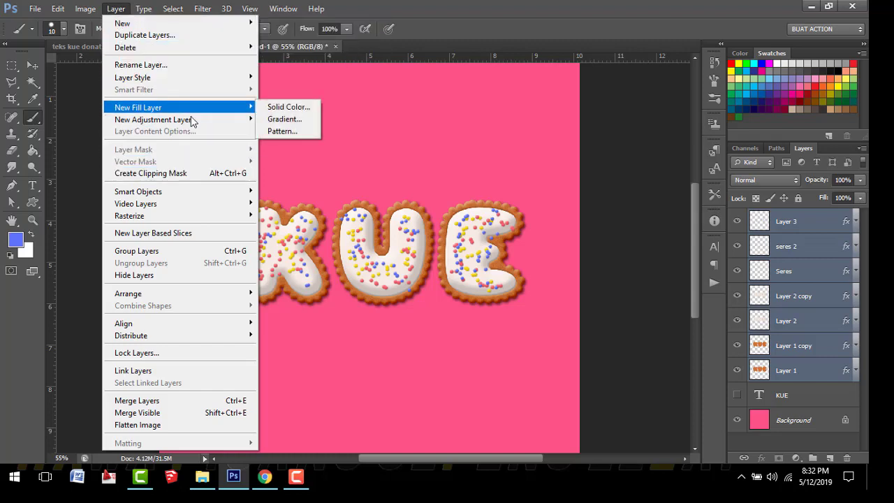
pyautogui.moveTo(200, 86)
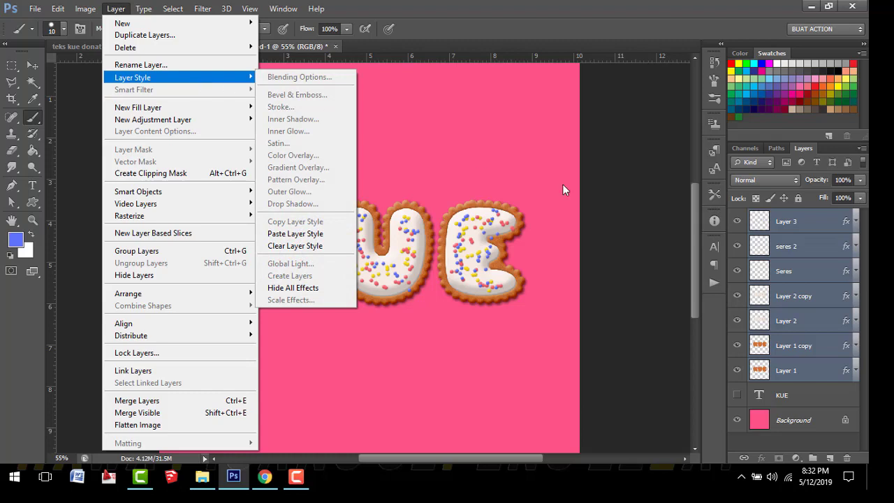
# Group all the layers from Layer 3 down to Layer 1 and rename the group KUE.
pyautogui.click(830, 223)
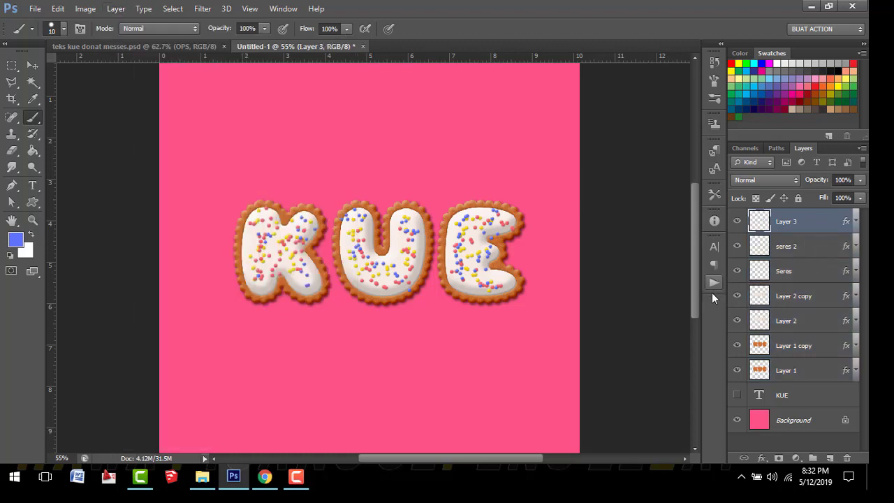
pyautogui.keyDown('shift'); pyautogui.click(799, 371); pyautogui.keyUp('shift')
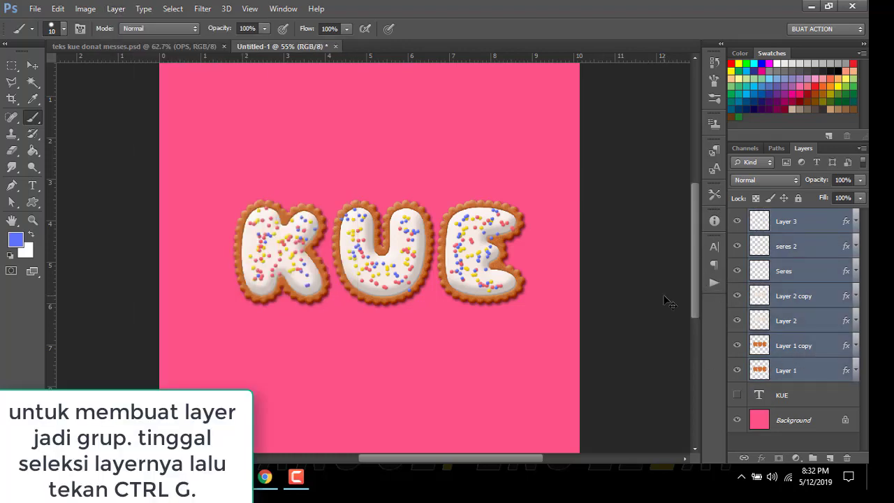
pyautogui.hotkey('ctrl', 'g')
pyautogui.doubleClick(782, 217)
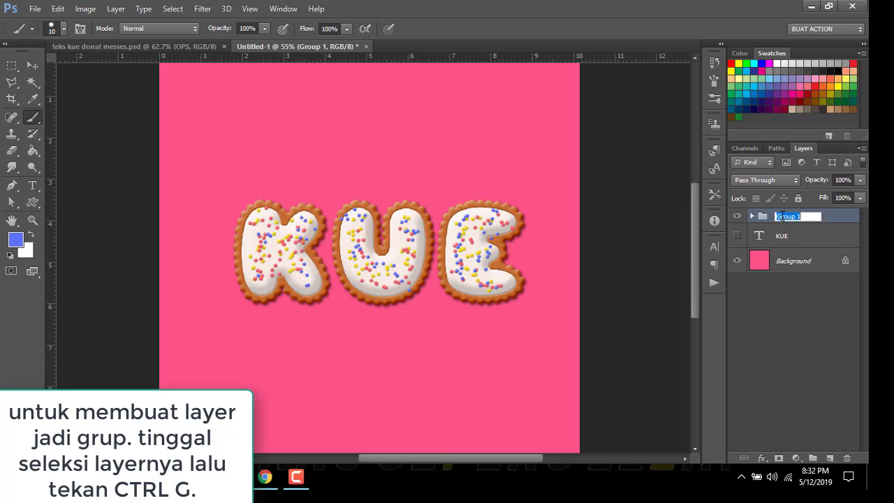
pyautogui.write('KUE')
pyautogui.press('Return')
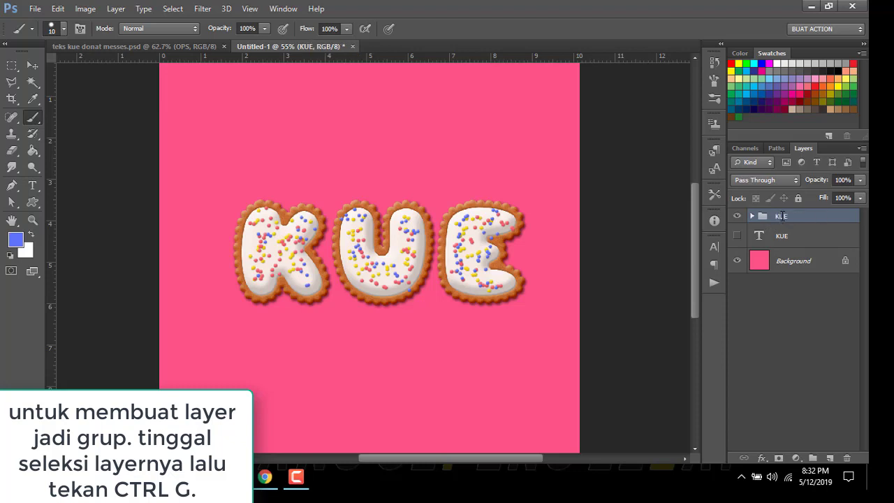
# Add a Drop Shadow to the KUE group with 14% opacity, 20 px distance and 9 px size.
pyautogui.scroll(3, 424, 283)
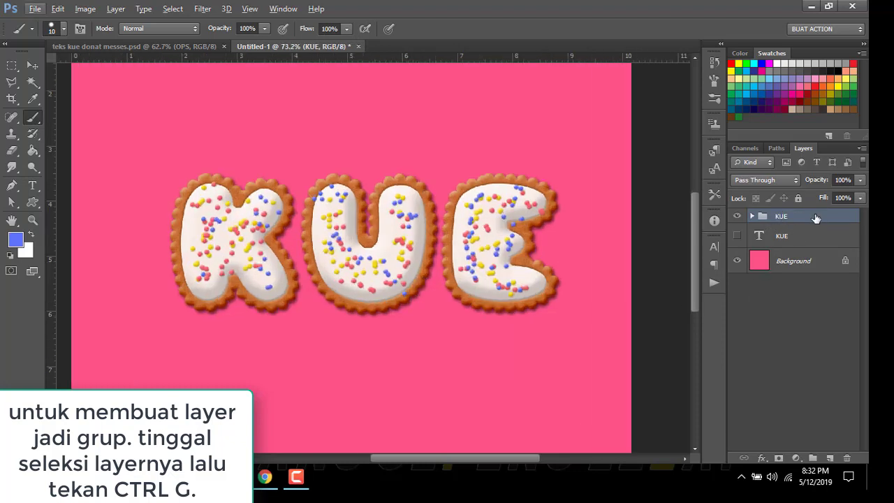
pyautogui.rightClick(816, 218)
pyautogui.click(708, 144)
pyautogui.click(582, 253)
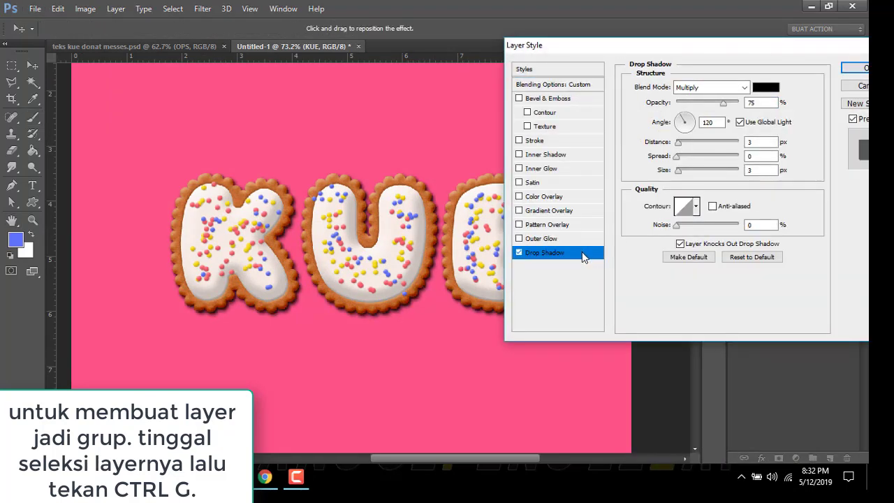
pyautogui.moveTo(679, 145); pyautogui.dragTo(685, 172)
pyautogui.click(684, 103)
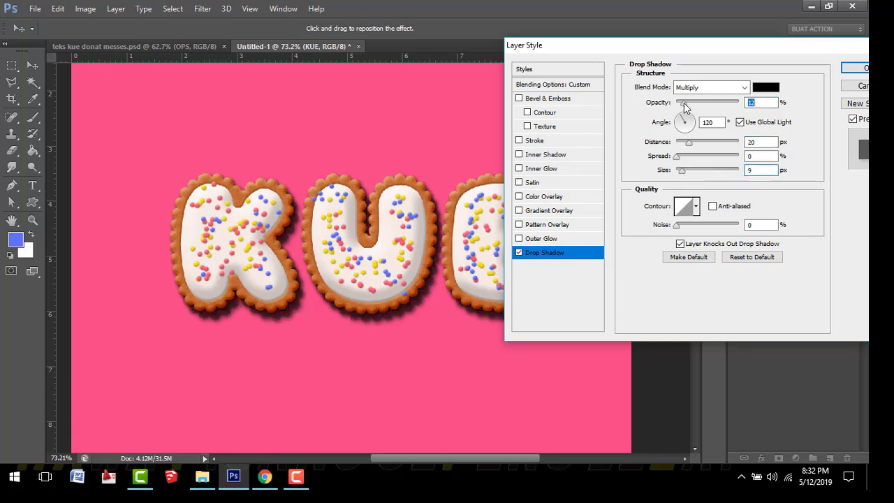
pyautogui.moveTo(684, 105); pyautogui.dragTo(686, 106)
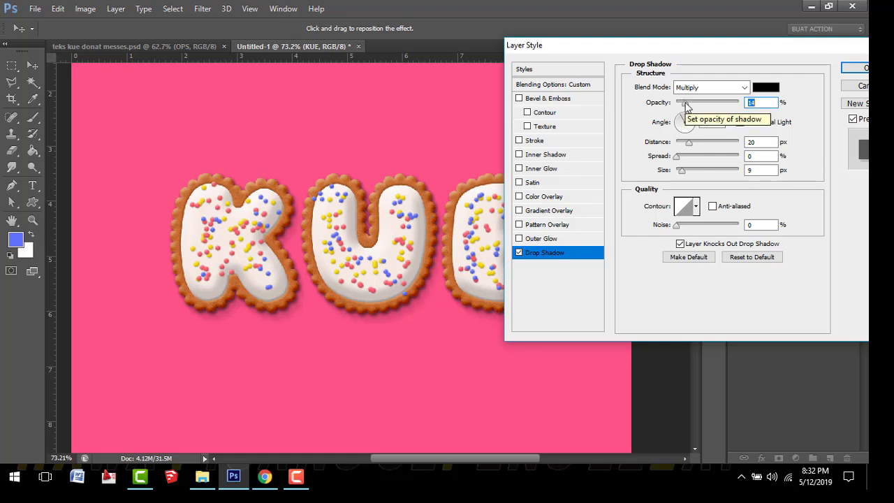
pyautogui.click(854, 68)
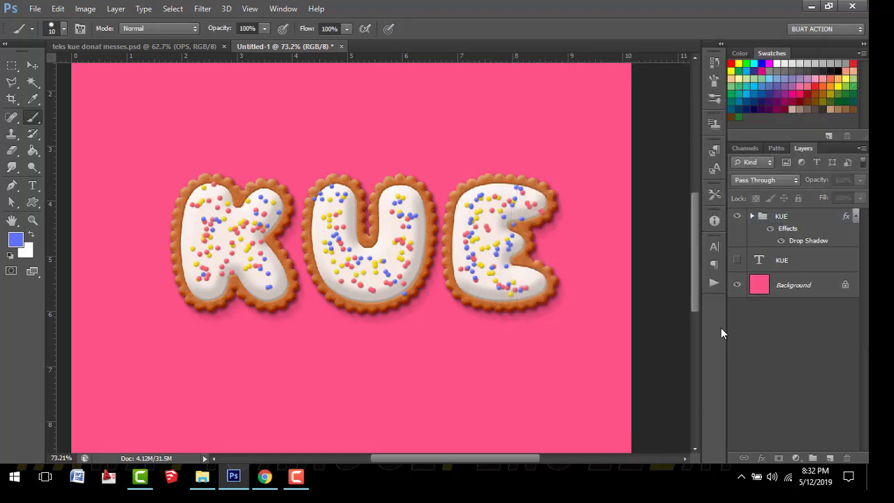
# Collapse the KUE group's effect list and delete the hidden KUE text layer.
pyautogui.scroll(-3, 525, 229)
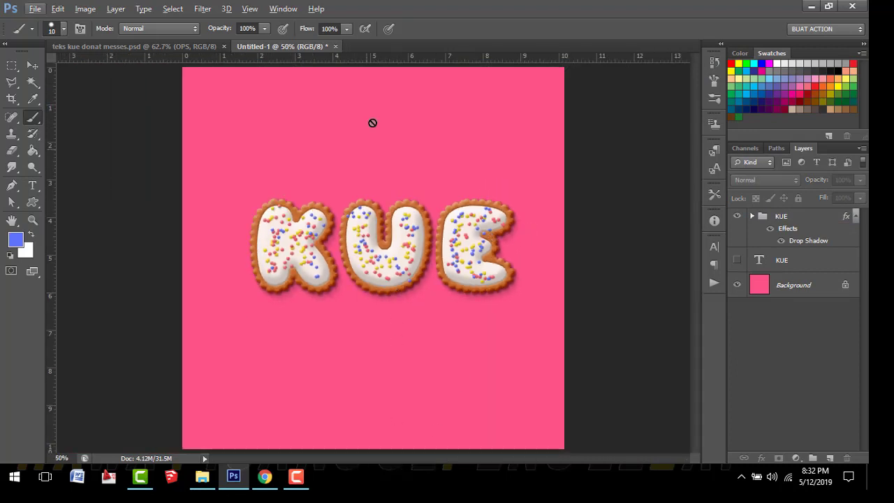
pyautogui.click(832, 260)
pyautogui.click(855, 216)
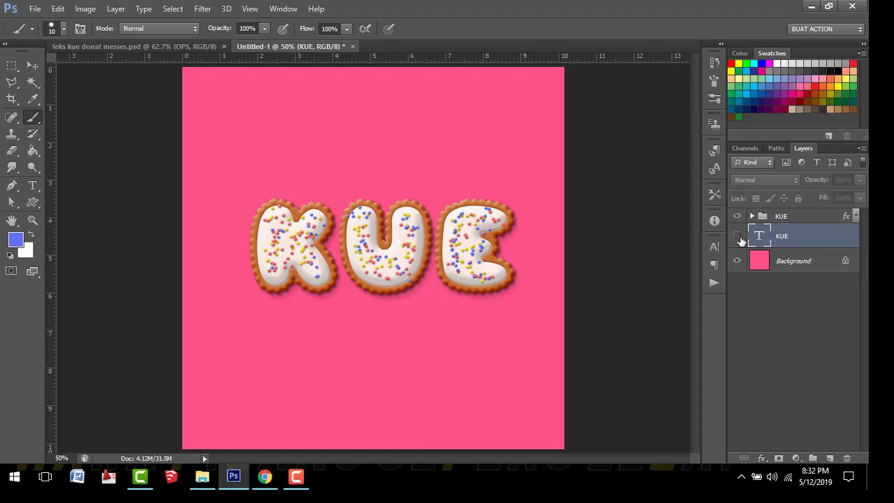
pyautogui.moveTo(807, 238); pyautogui.dragTo(848, 458)
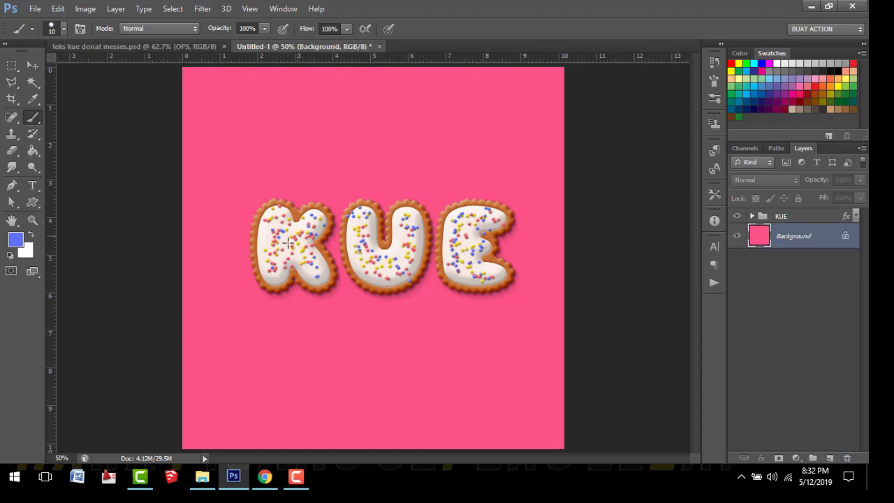
pyautogui.click(306, 482)
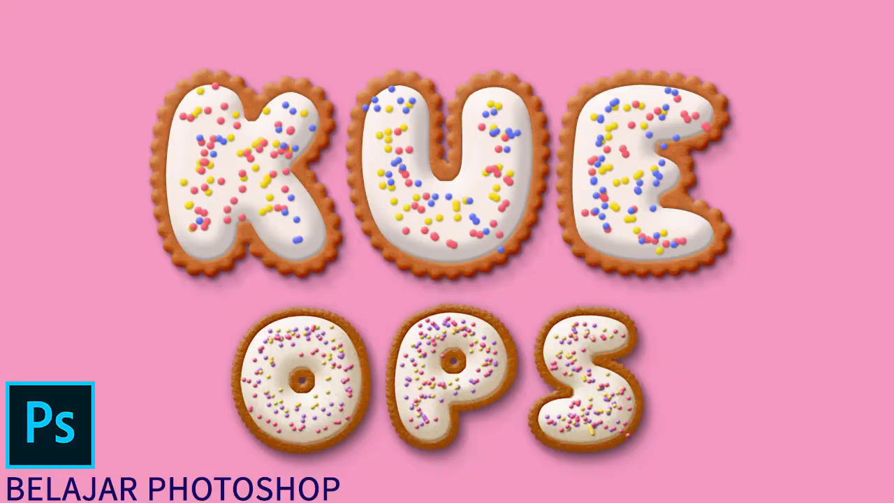